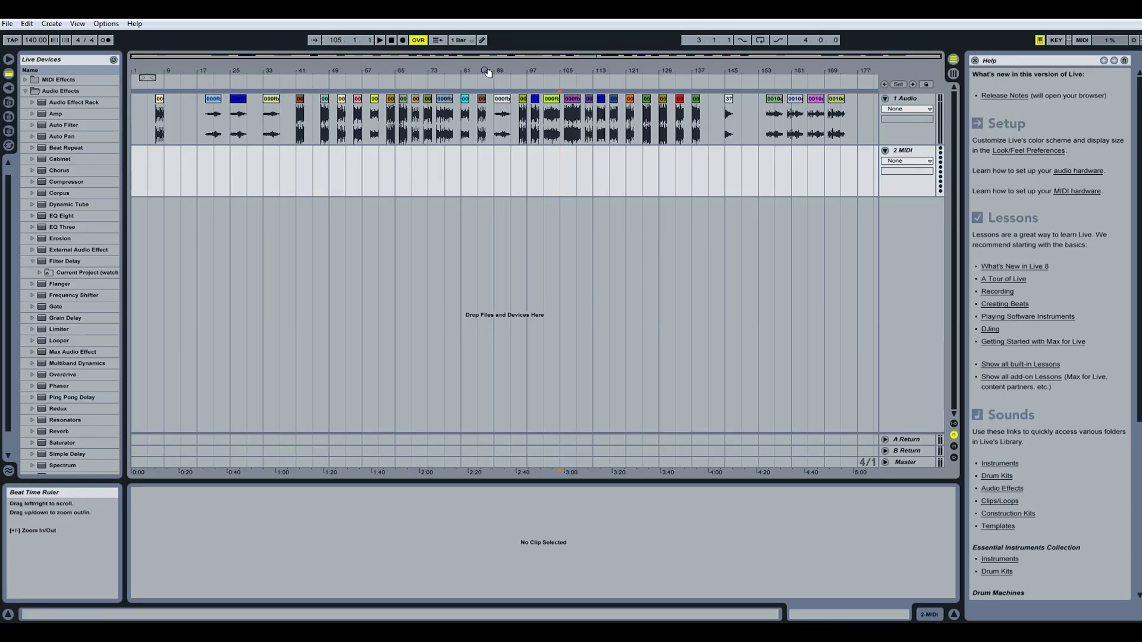
Step: Play the clips on the audio track from around bar 65 and stop playback
left_click_drag(492, 59, 295, 25)
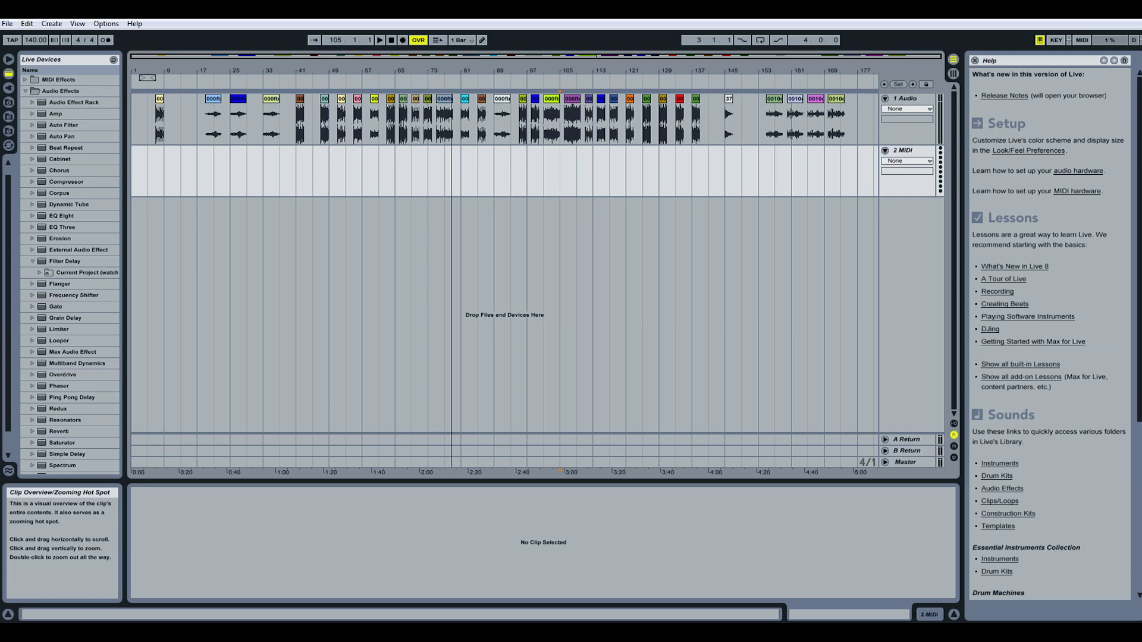
left_click_drag(451, 56, 336, 24)
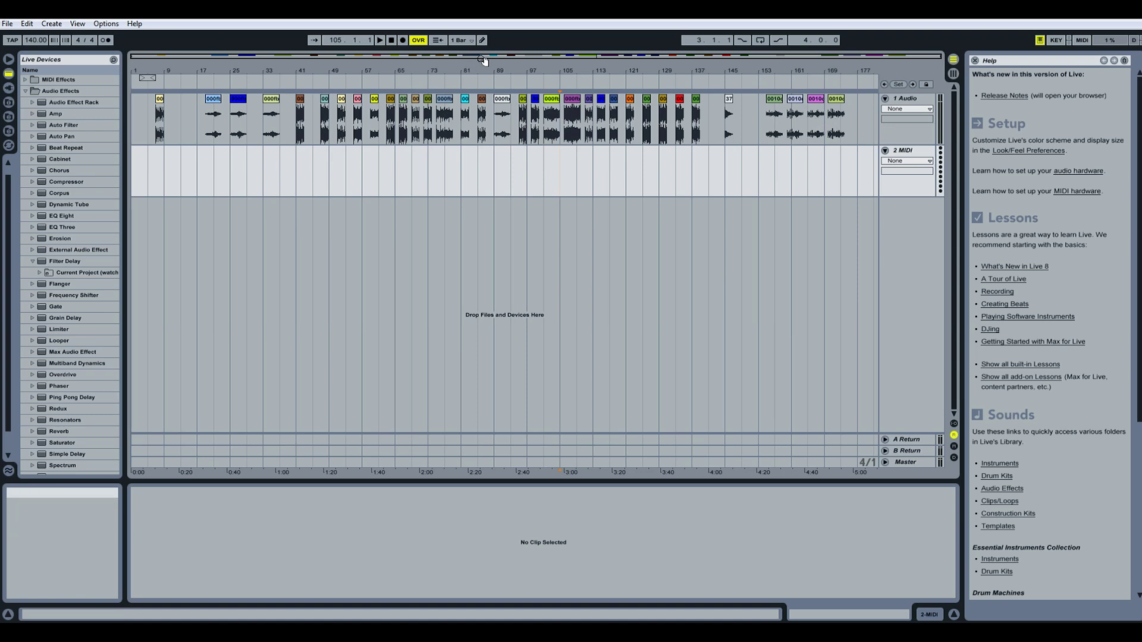
left_click_drag(501, 57, 501, 101)
left_click_drag(501, 57, 426, 57)
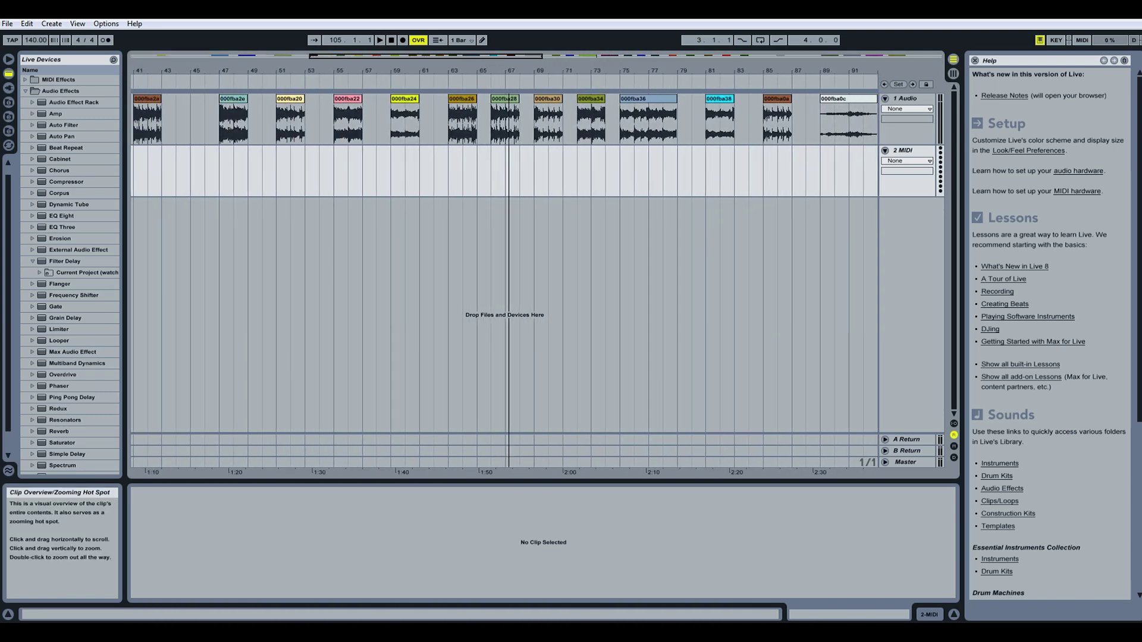
left_click_drag(426, 101, 428, 58)
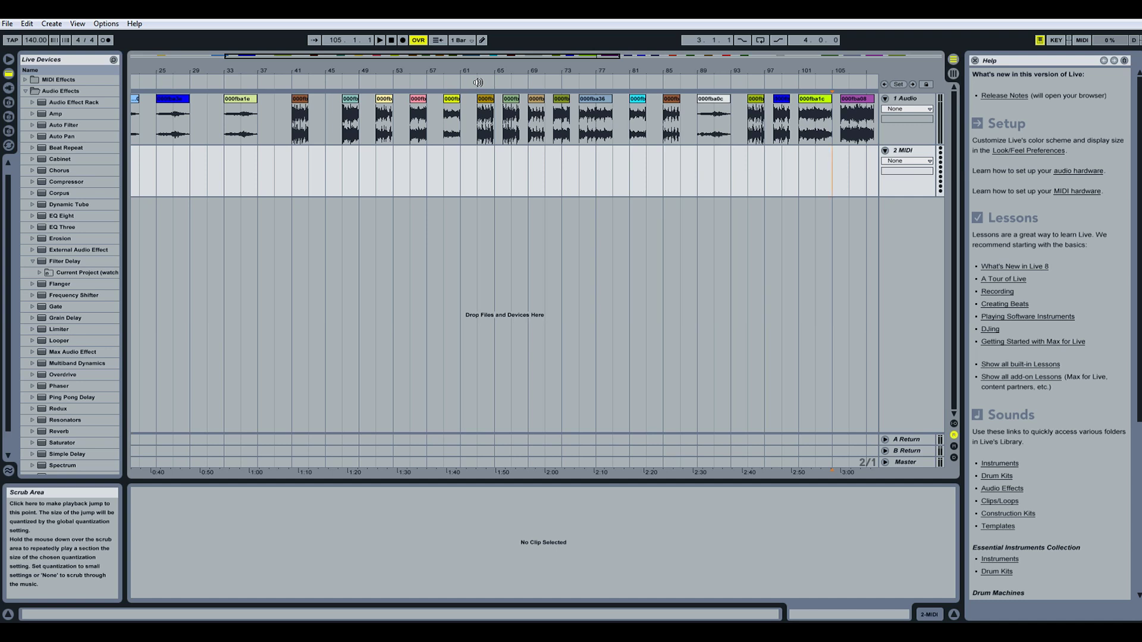
left_click_drag(475, 59, 504, 84)
left_click(380, 82)
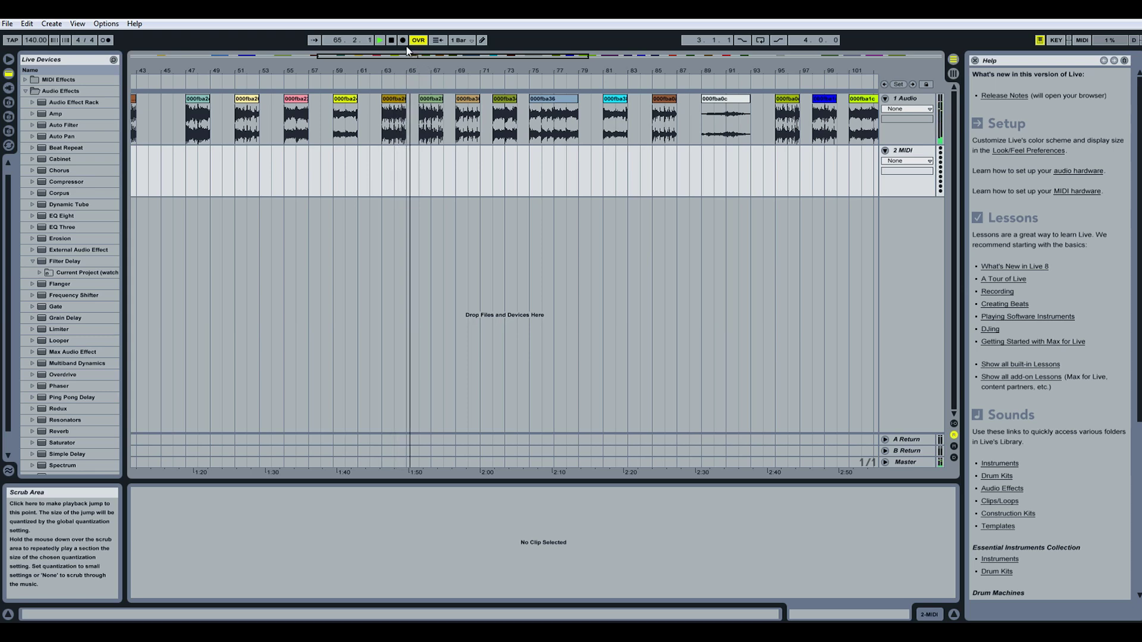
key("space")
Step: Look over the audio clips along the arrangement, including a close view of the clip 000fba38 at bar 81
left_click_drag(479, 59, 509, 57)
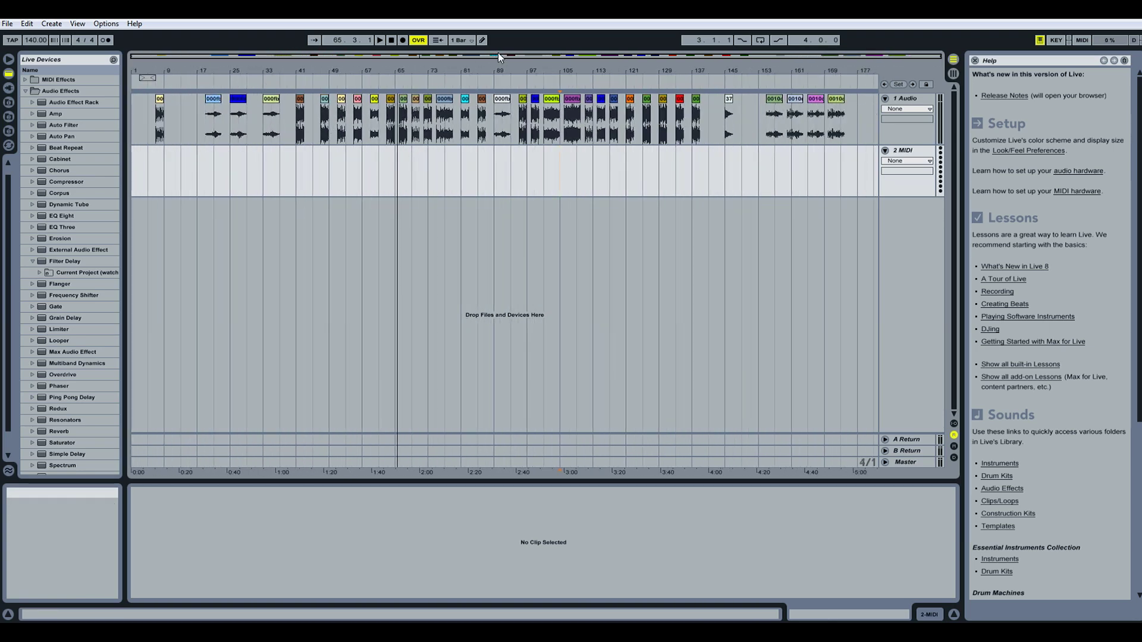
mouse_move(500, 53)
left_mouse_down()
mouse_move(504, 89)
mouse_move(509, 29)
mouse_move(483, 58)
left_mouse_up()
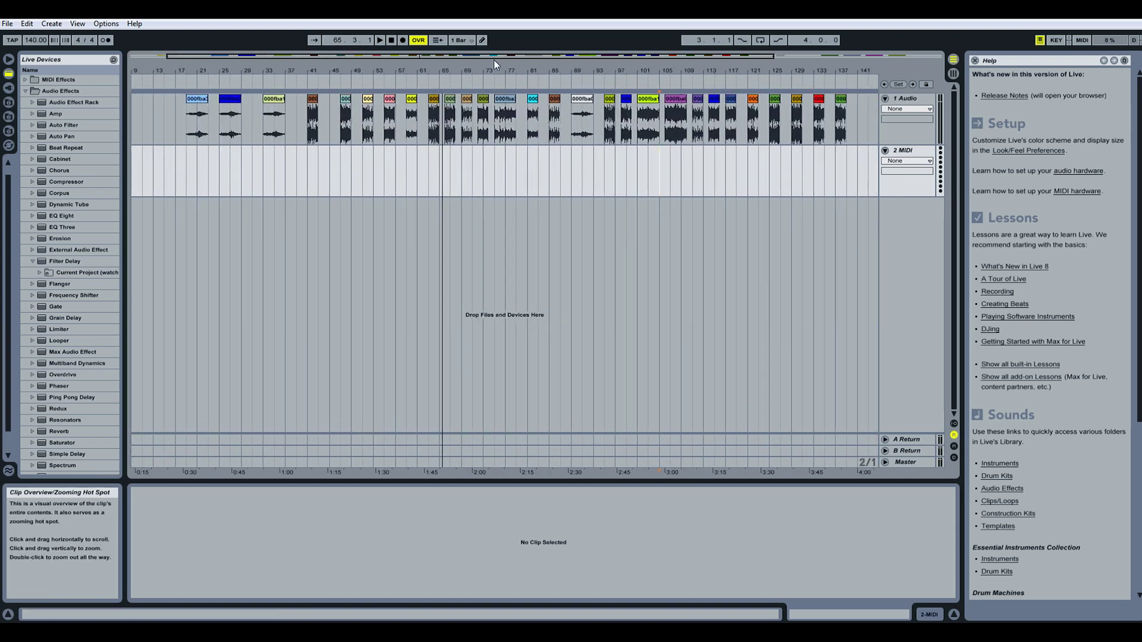
left_click_drag(494, 59, 494, 97)
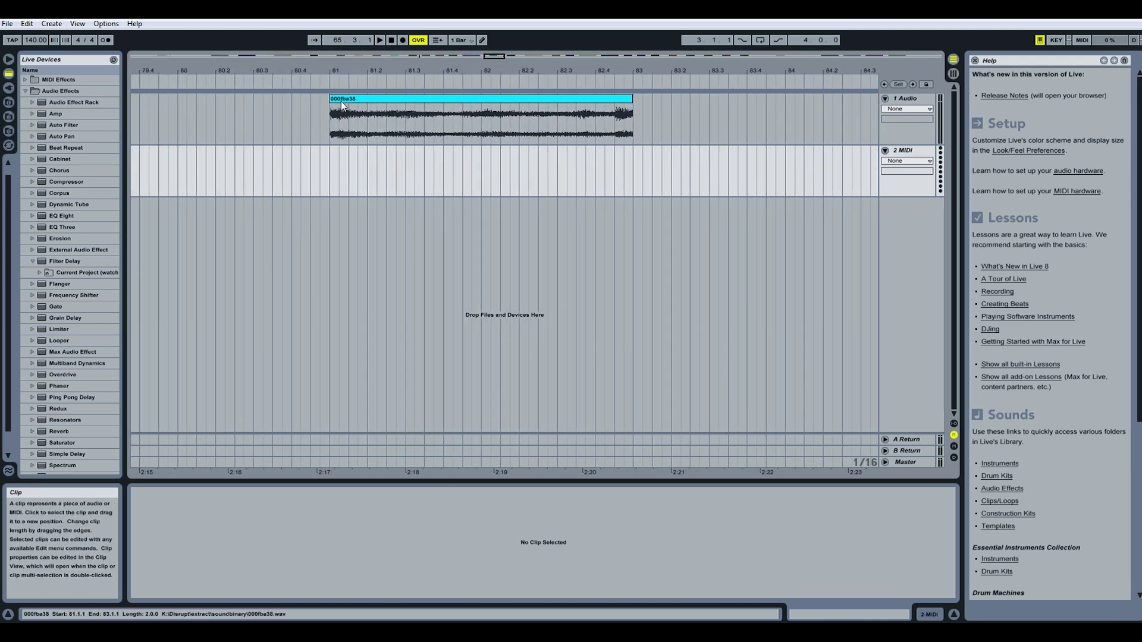
left_click_drag(497, 59, 486, 22)
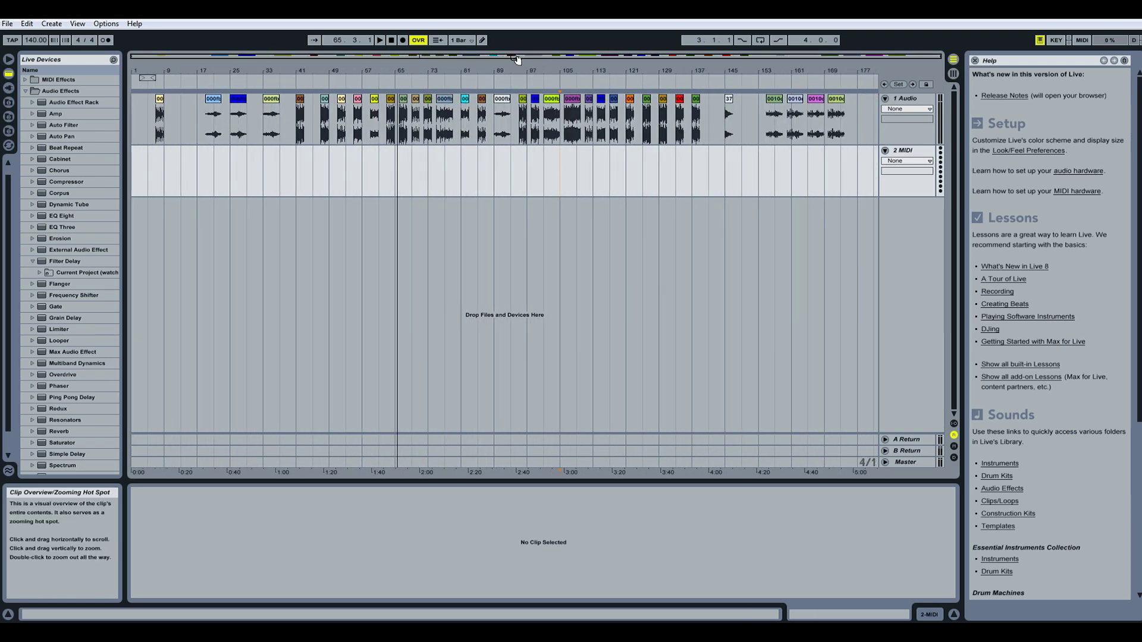
left_click_drag(516, 59, 515, 98)
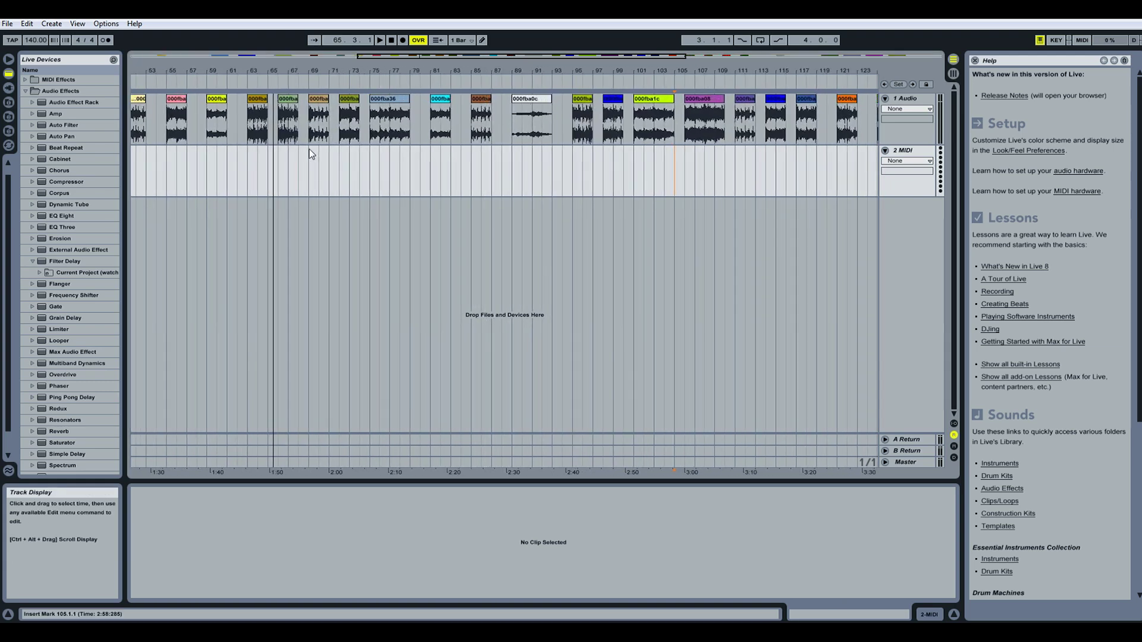
double_click(591, 59)
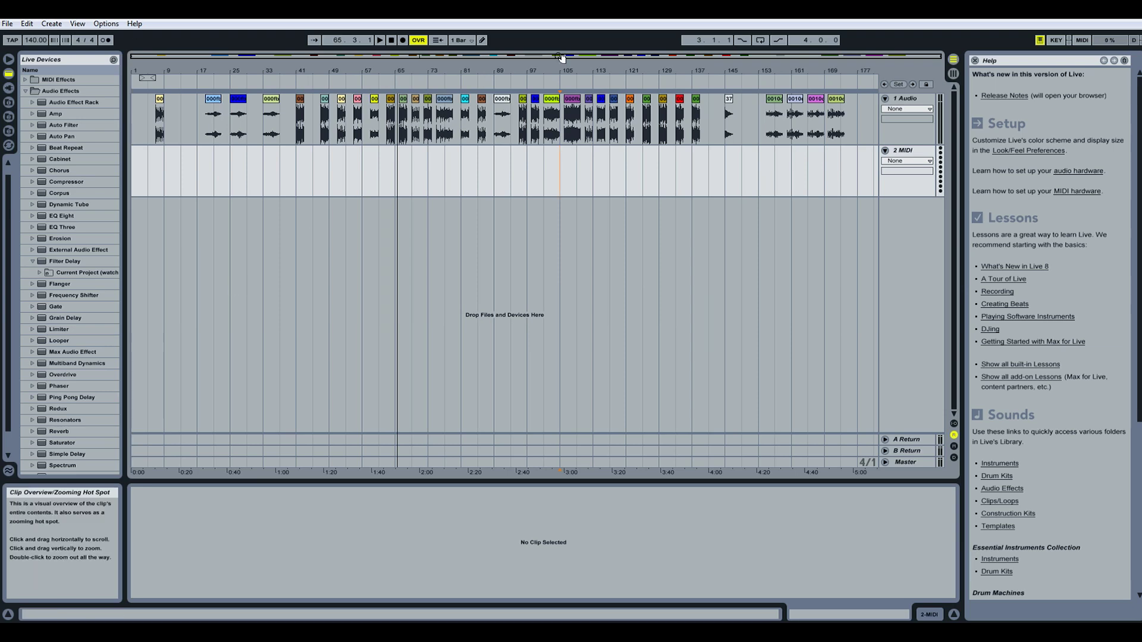
left_click_drag(561, 58, 508, 57)
left_click_drag(419, 57, 538, 48)
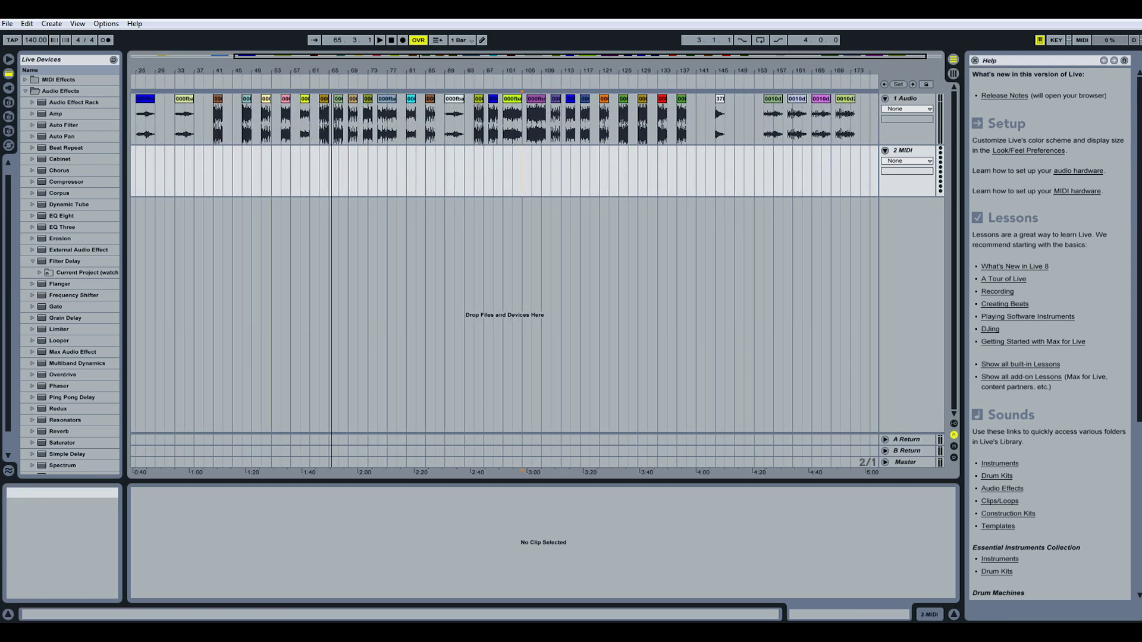
Step: Switch to Windows Explorer's Disrupt folder on drive K: and look through its extract, bin and Compilations subfolders
left_click(162, 632)
left_click(153, 610)
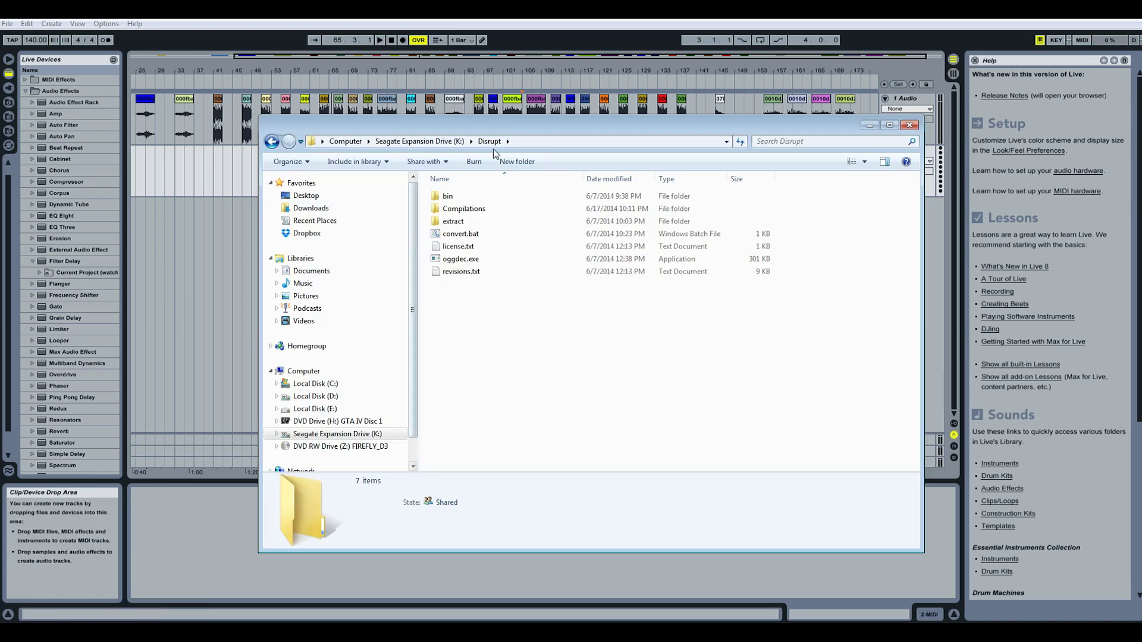
left_click_drag(567, 132, 472, 149)
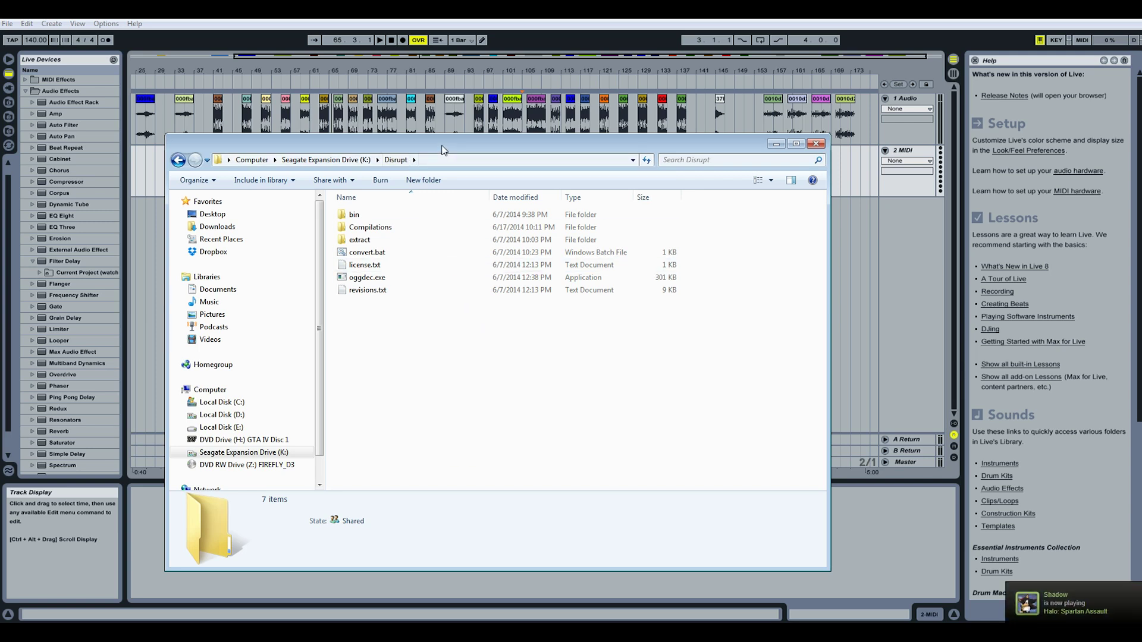
double_click(376, 239)
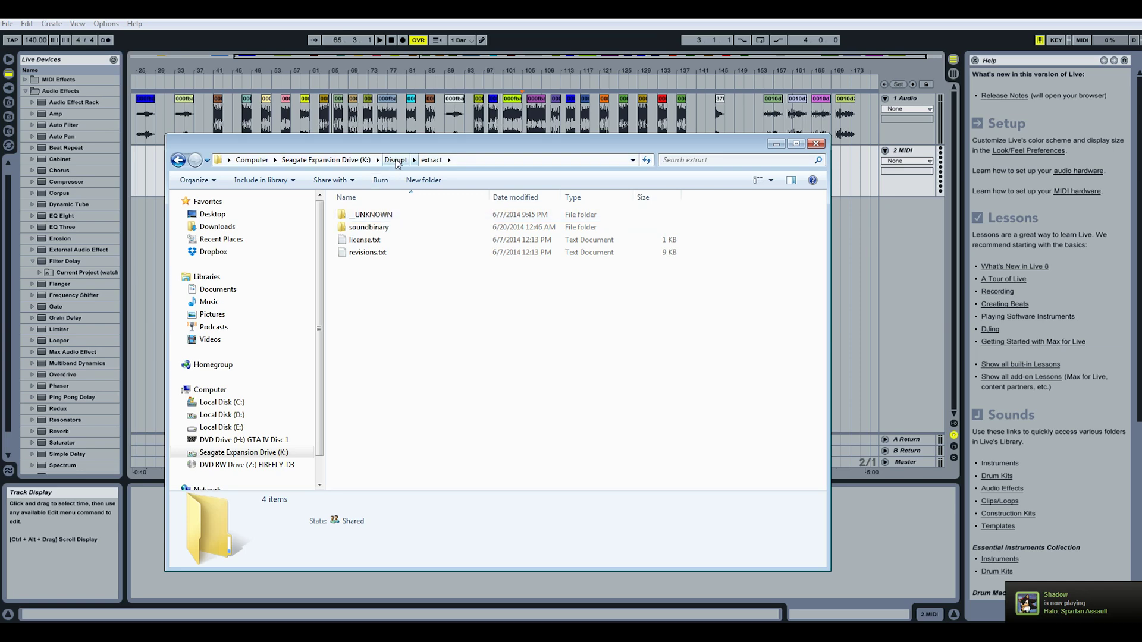
left_click(396, 160)
double_click(372, 215)
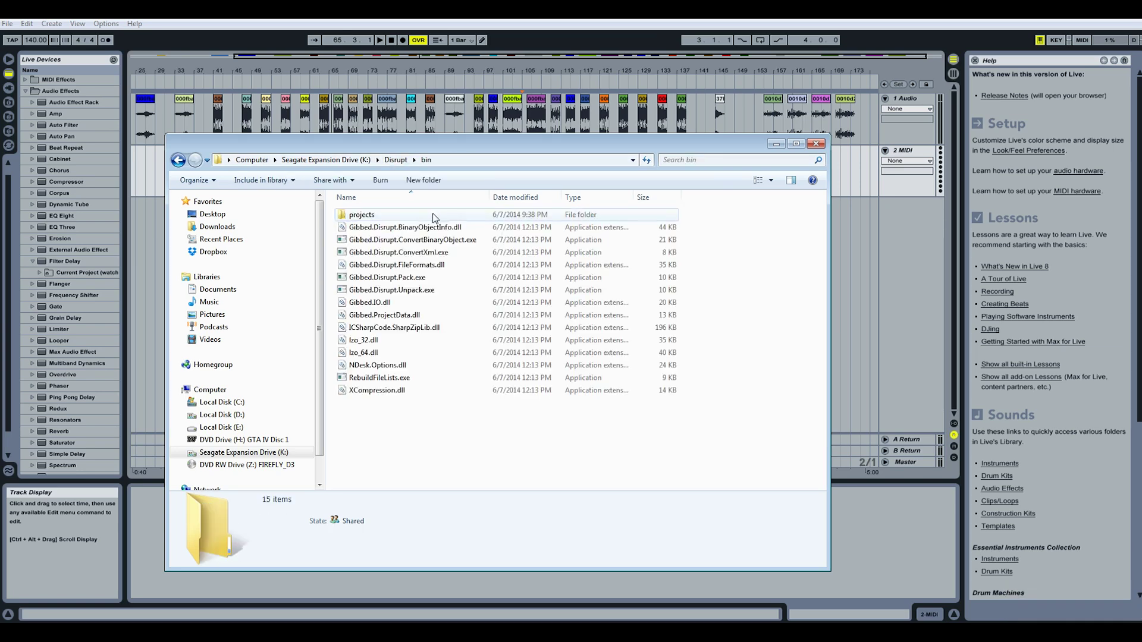
left_click(394, 160)
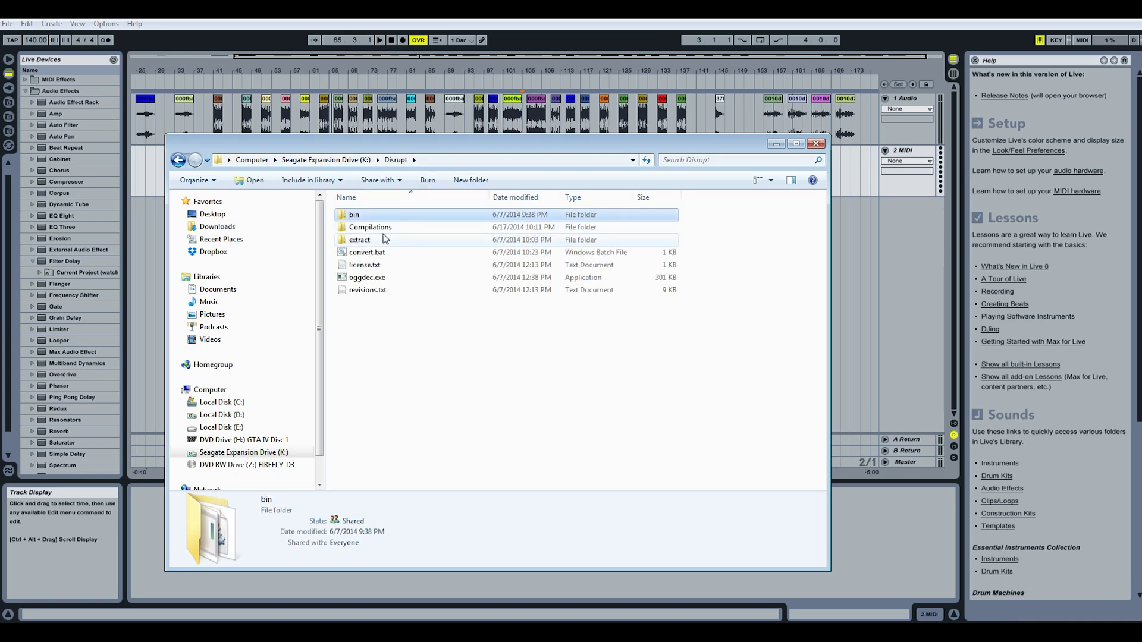
double_click(379, 239)
left_click(397, 161)
double_click(391, 229)
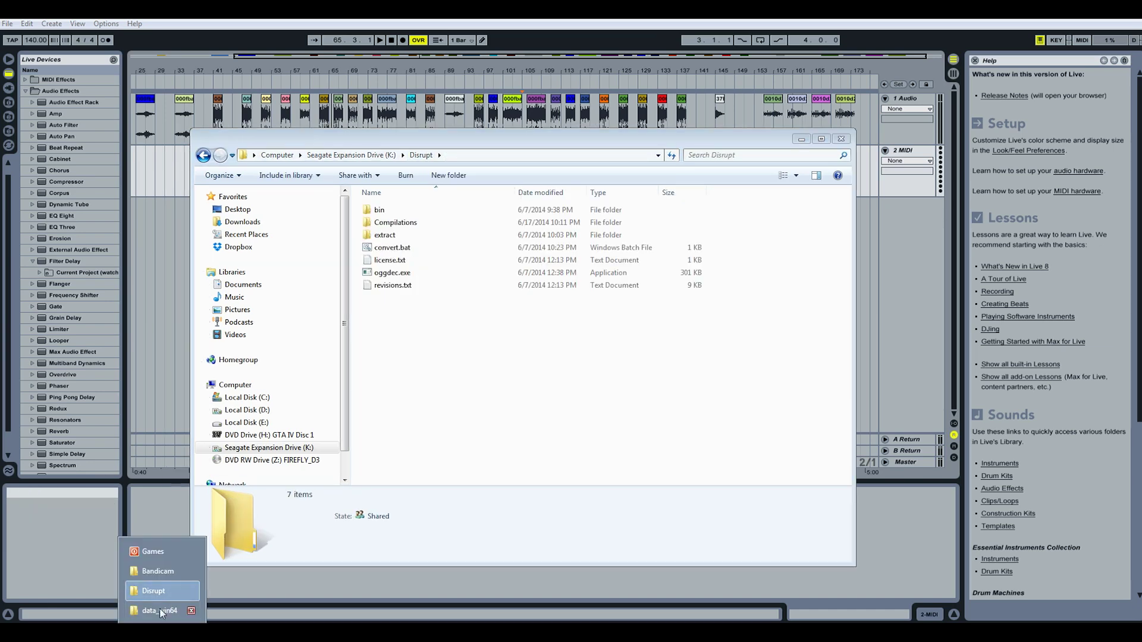
Step: Bring up the Watch Dogs data_win64 folder, check the sound.dat archive's details and minimize that window
left_click(158, 609)
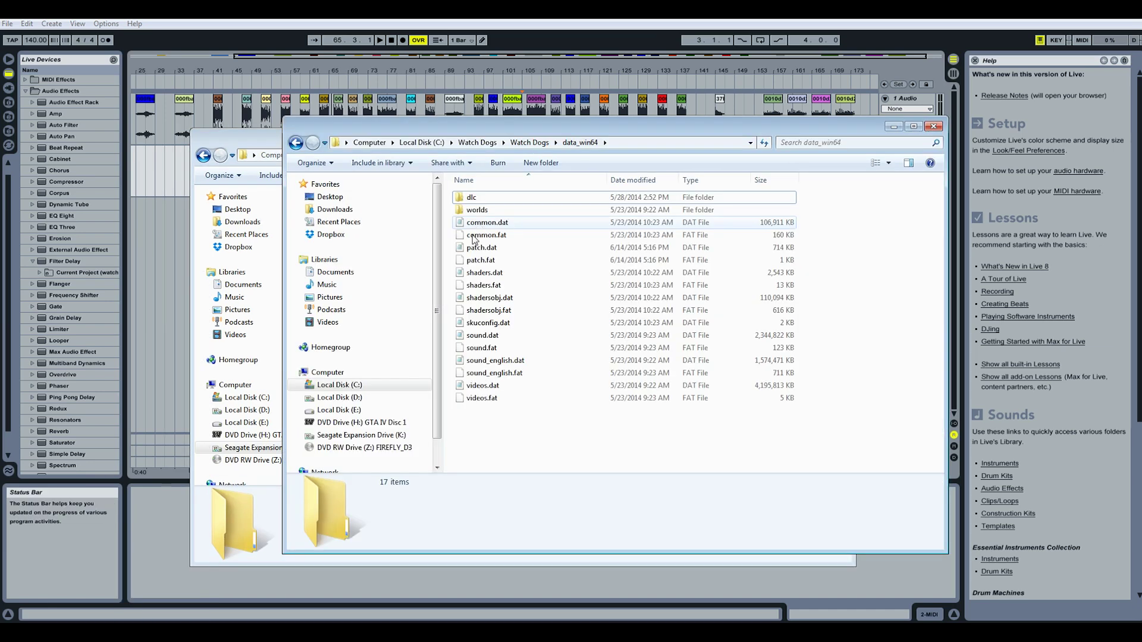
left_click(492, 337)
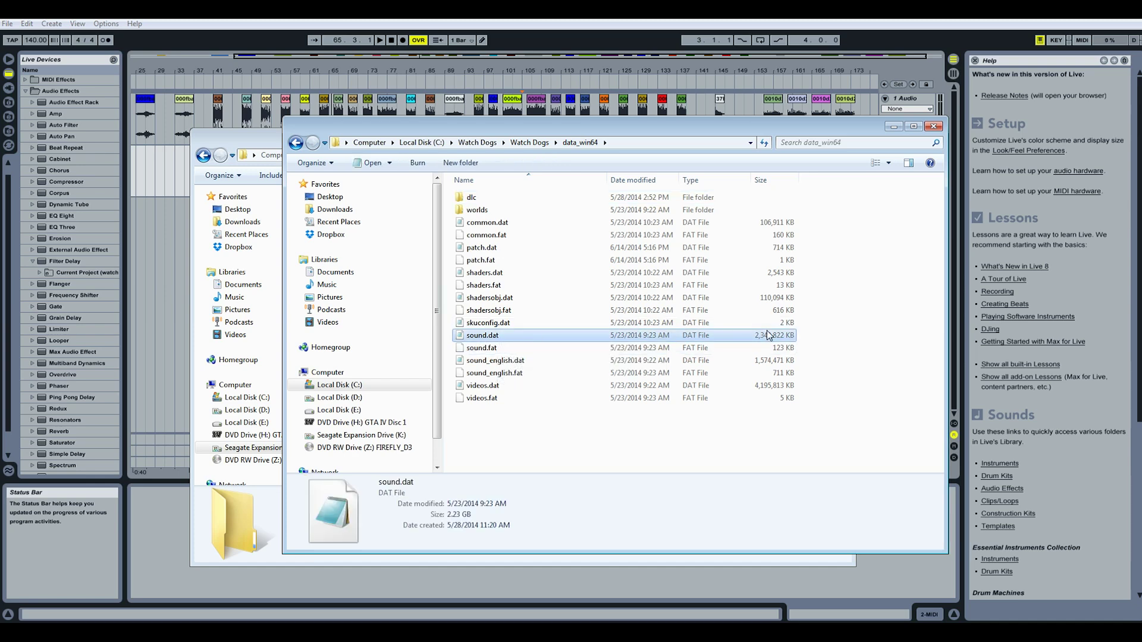
left_click(894, 127)
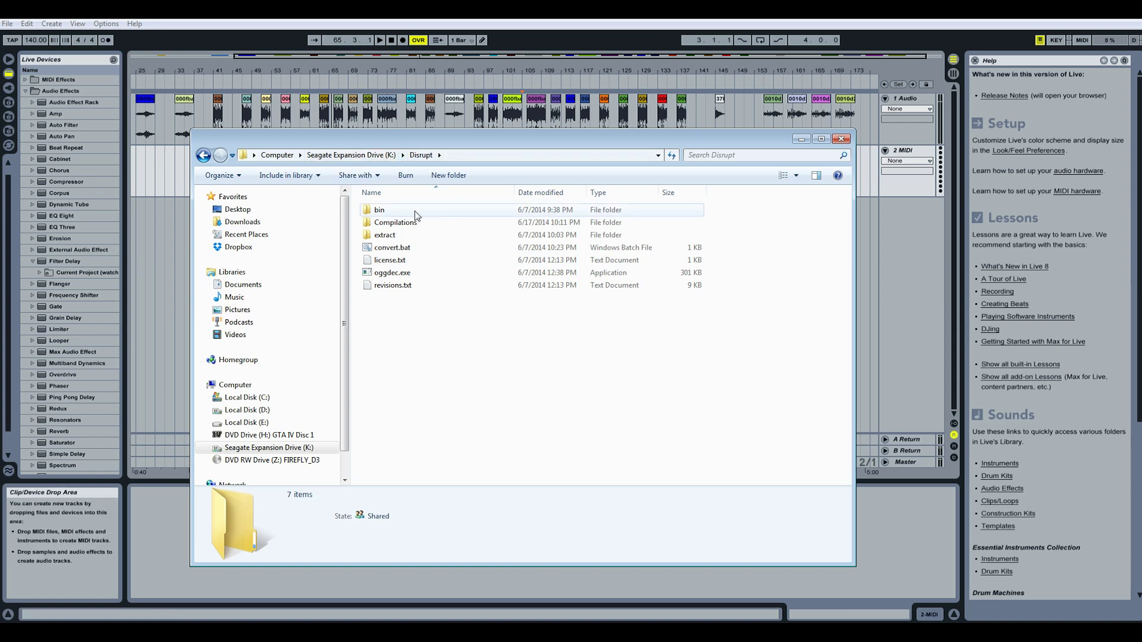
Step: Check the contents of Disrupt's extract folder and skim the files in its soundbinary subfolder
double_click(398, 236)
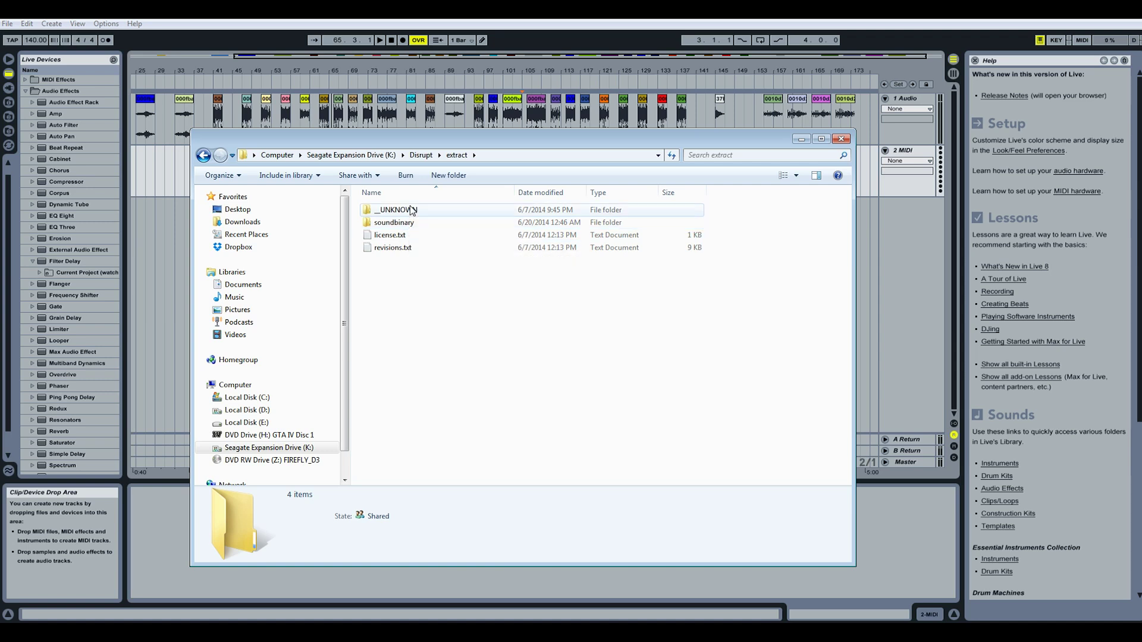
left_click(392, 235)
left_click(394, 248)
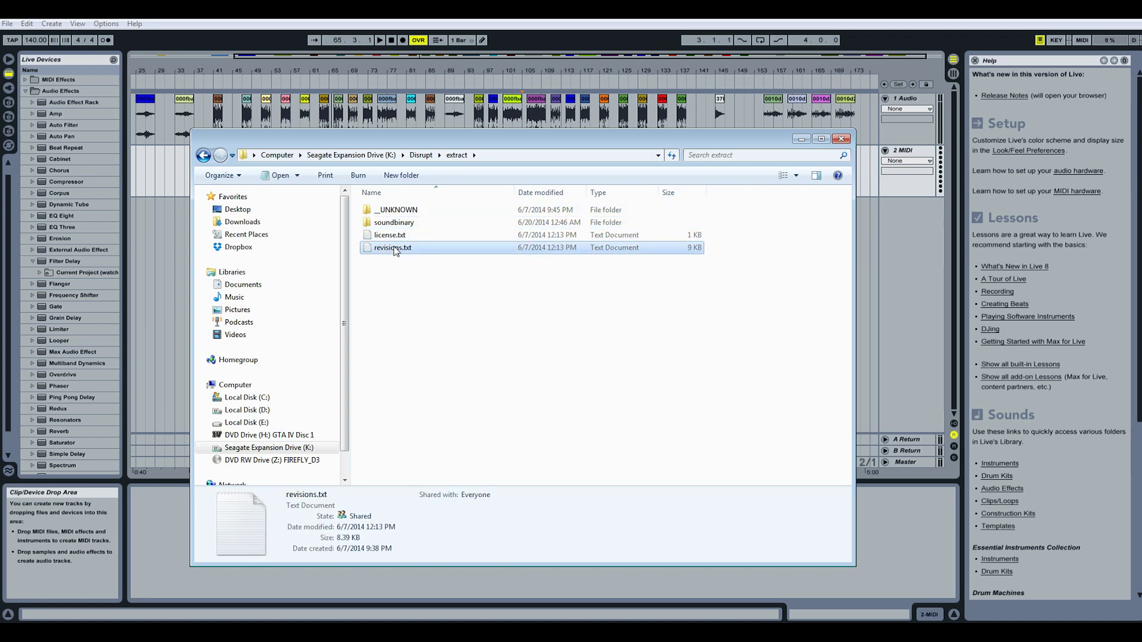
left_click(487, 265)
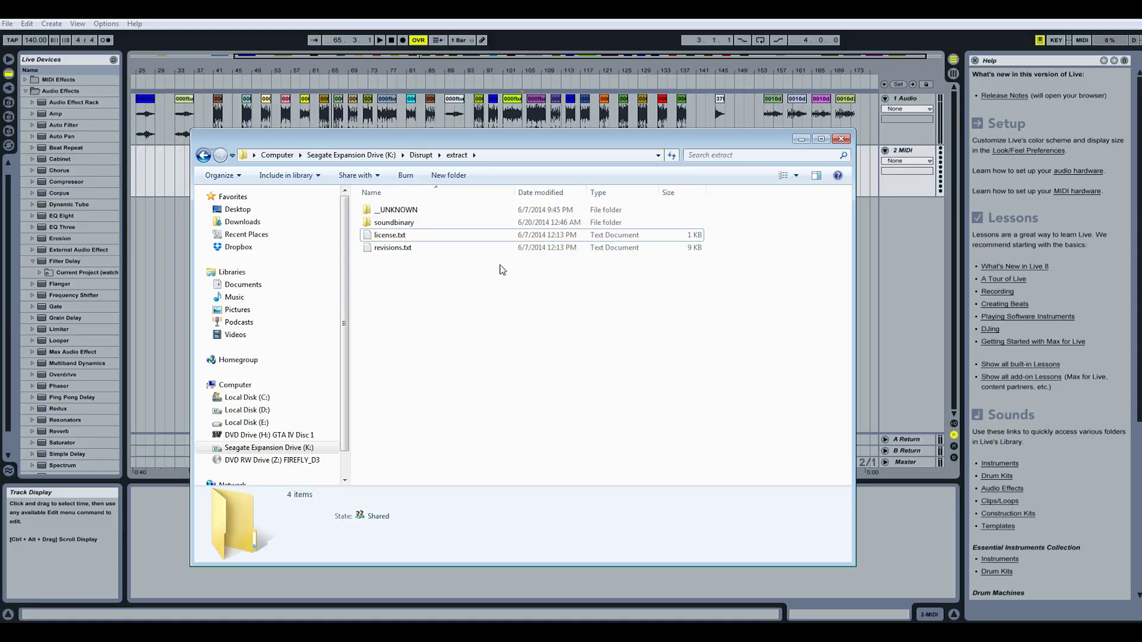
double_click(405, 222)
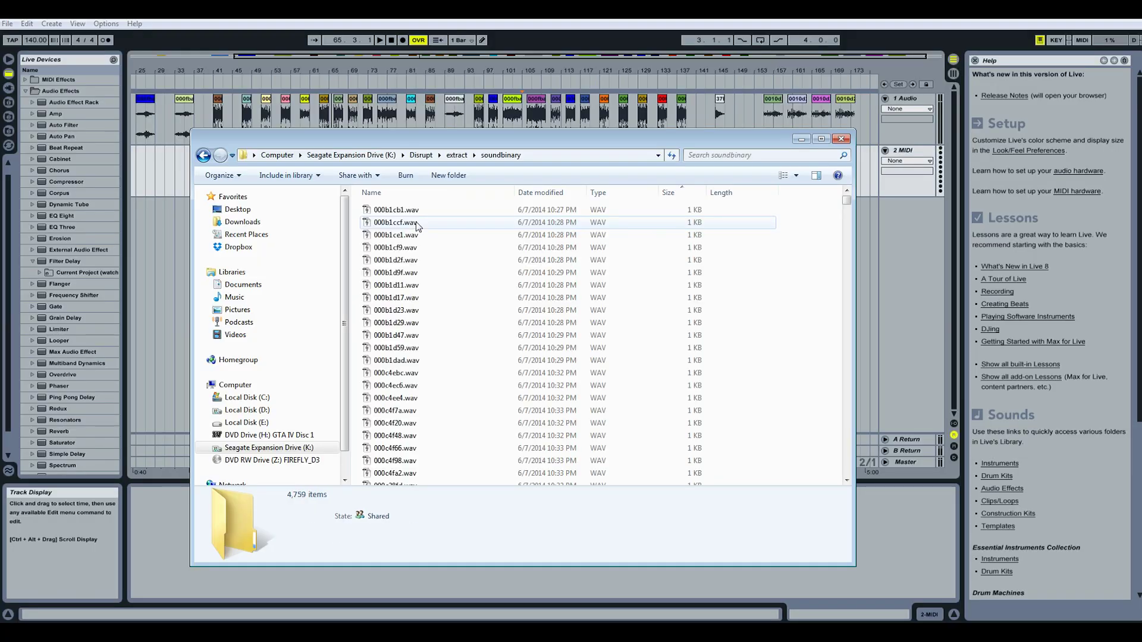
scroll(400, 245, "down", 5)
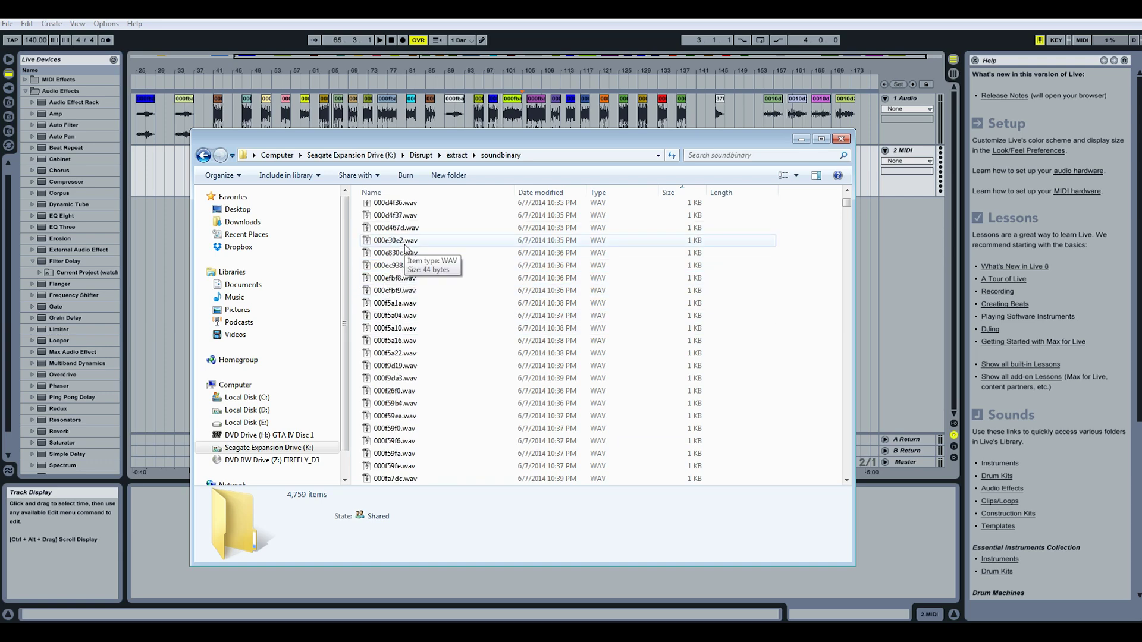
scroll(393, 279, "down", 8)
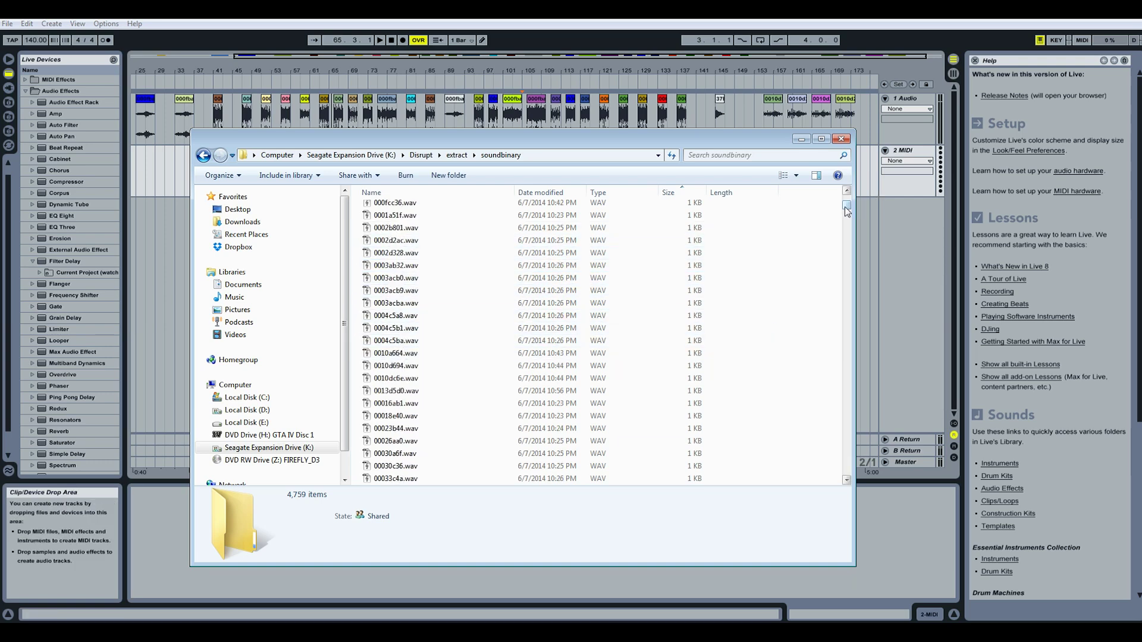
left_click_drag(846, 205, 839, 439)
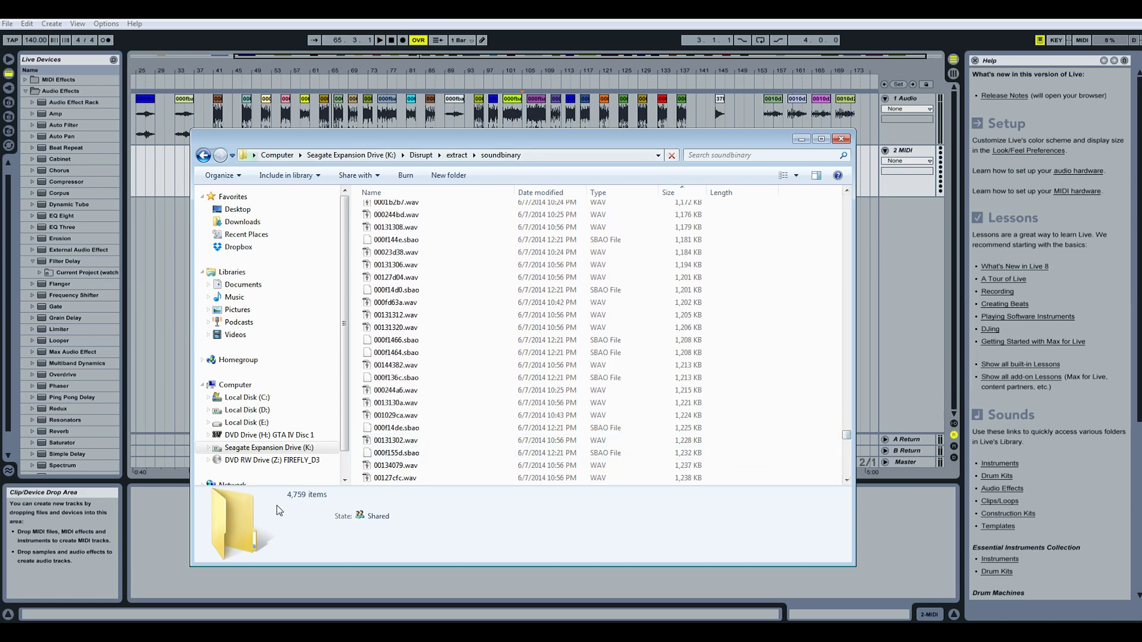
Step: Open the unknown folder inside extract's __UNKNOWN folder and check the details of 47F0BC1B.wav
left_click(456, 155)
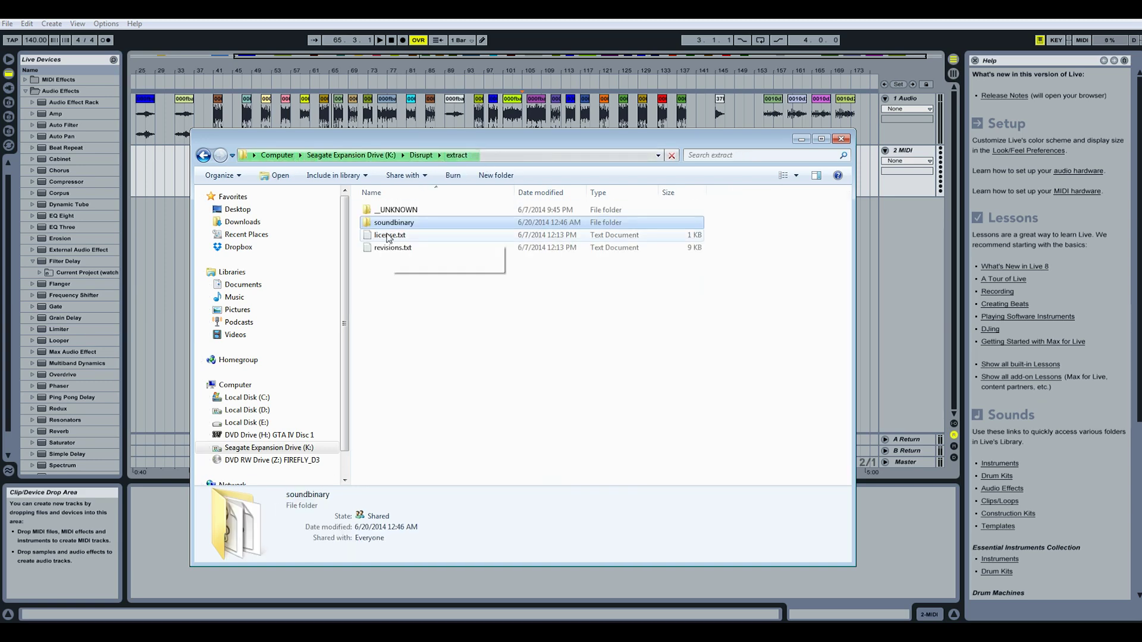
double_click(400, 212)
double_click(389, 210)
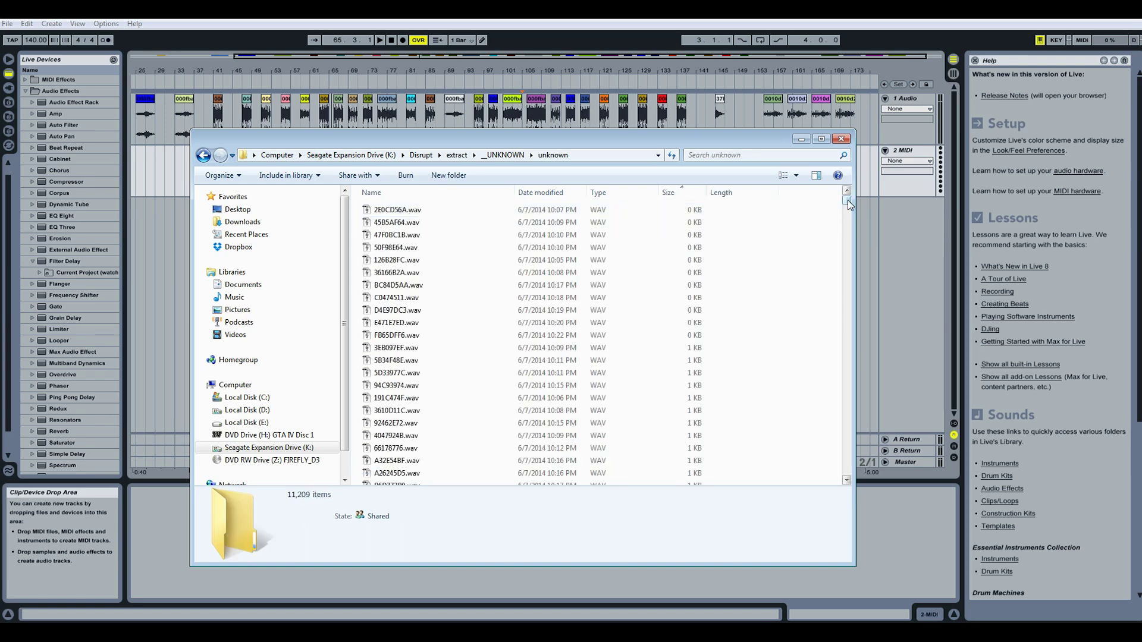
mouse_move(847, 200)
left_mouse_down()
mouse_move(850, 219)
mouse_move(847, 194)
left_mouse_up()
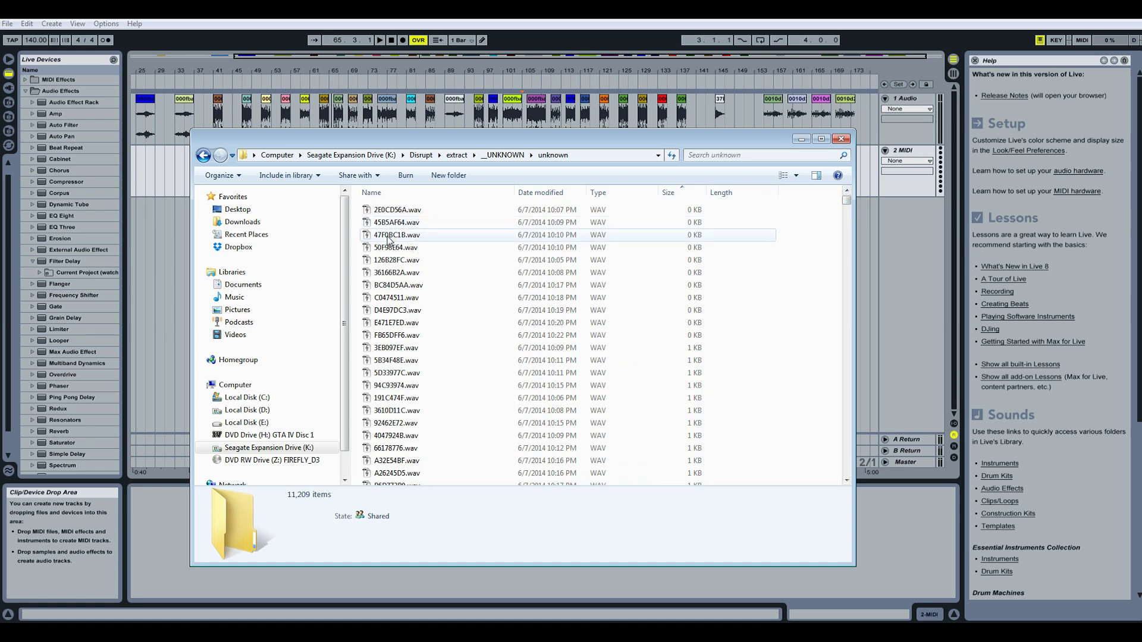
left_click(387, 241)
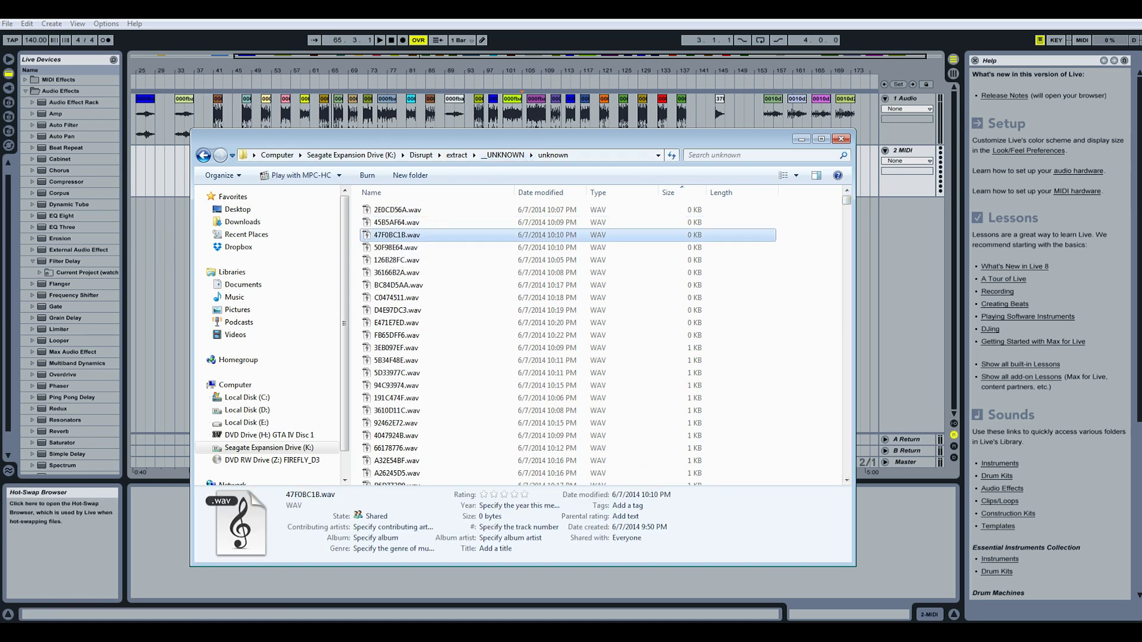
Step: Return to the extract folder, open soundbinary and check the details of 000b1d2f.wav
left_click(503, 154)
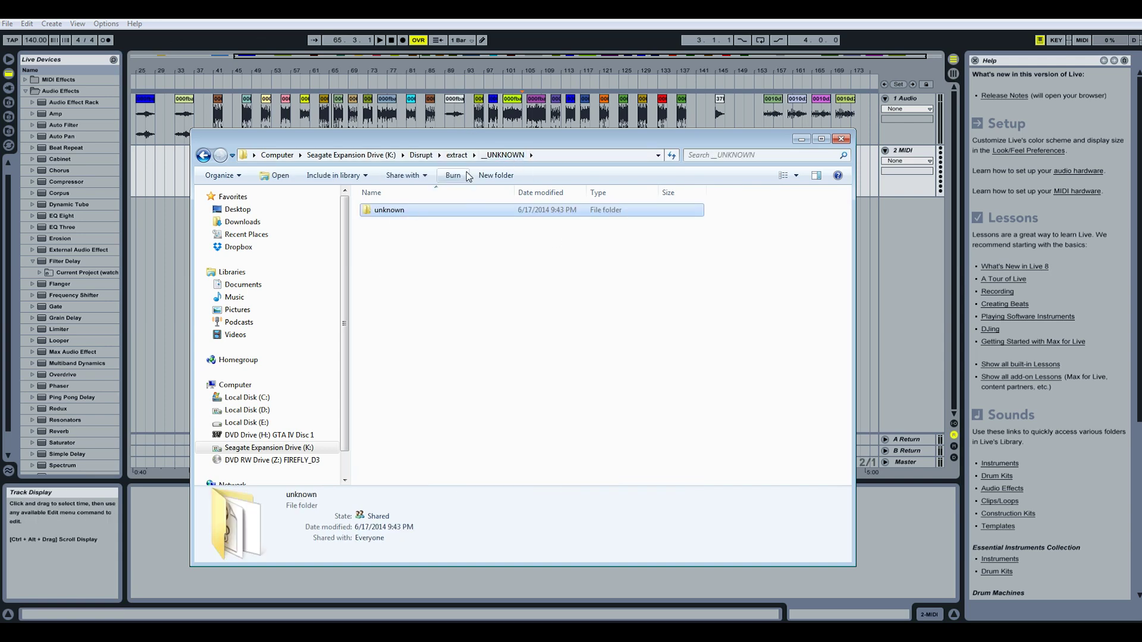
left_click(457, 154)
double_click(410, 222)
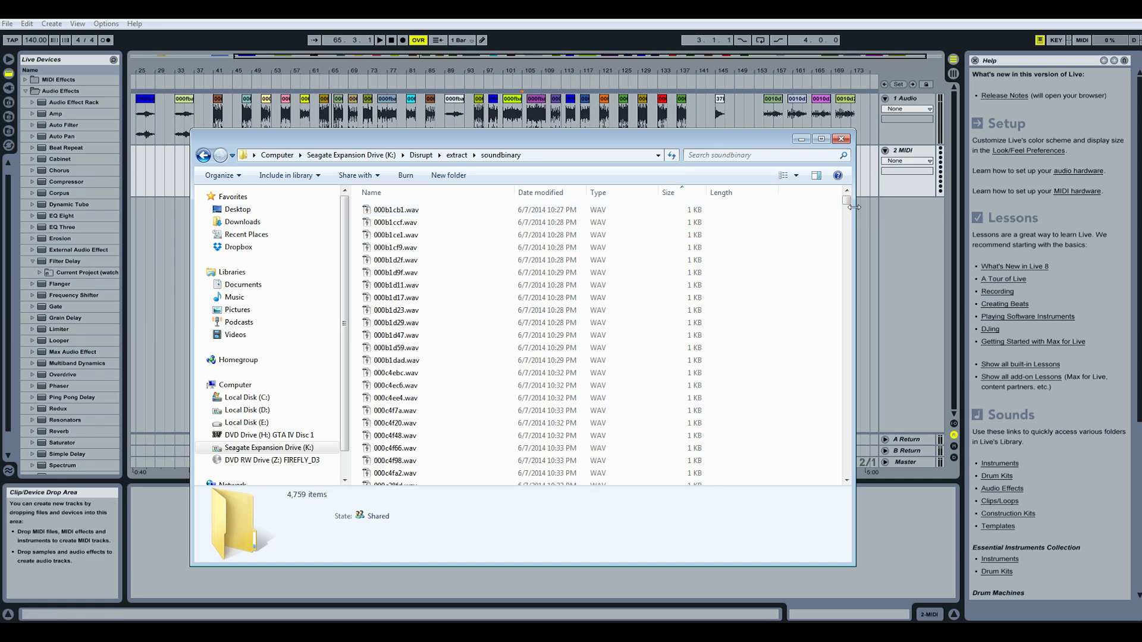
left_click(397, 260)
scroll(439, 274, "down", 4)
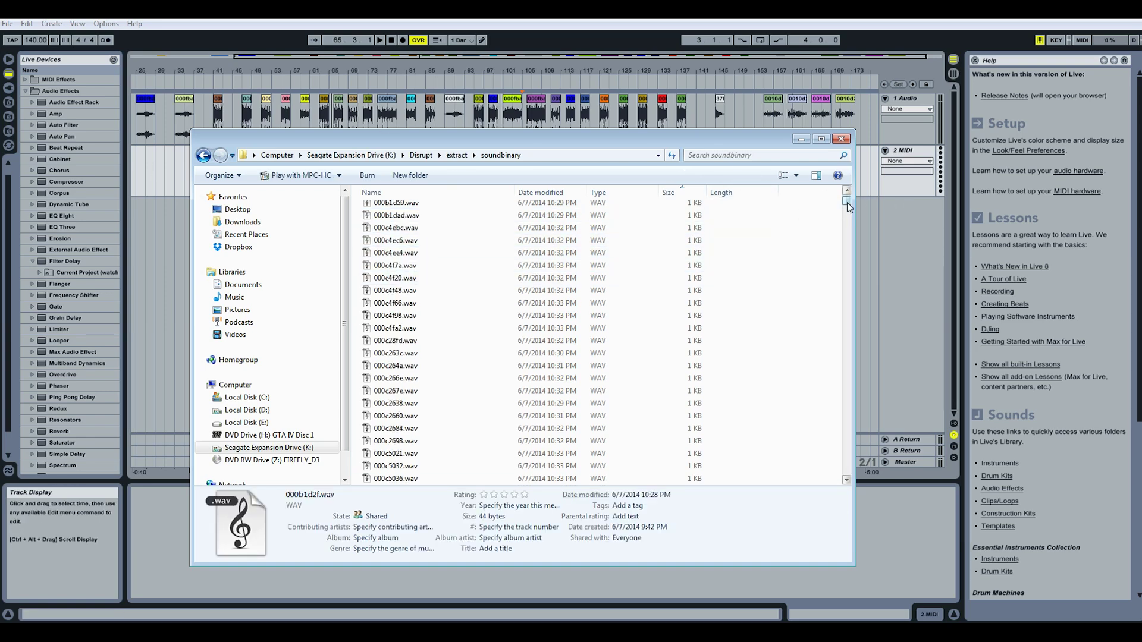
scroll(847, 202, "up", 4)
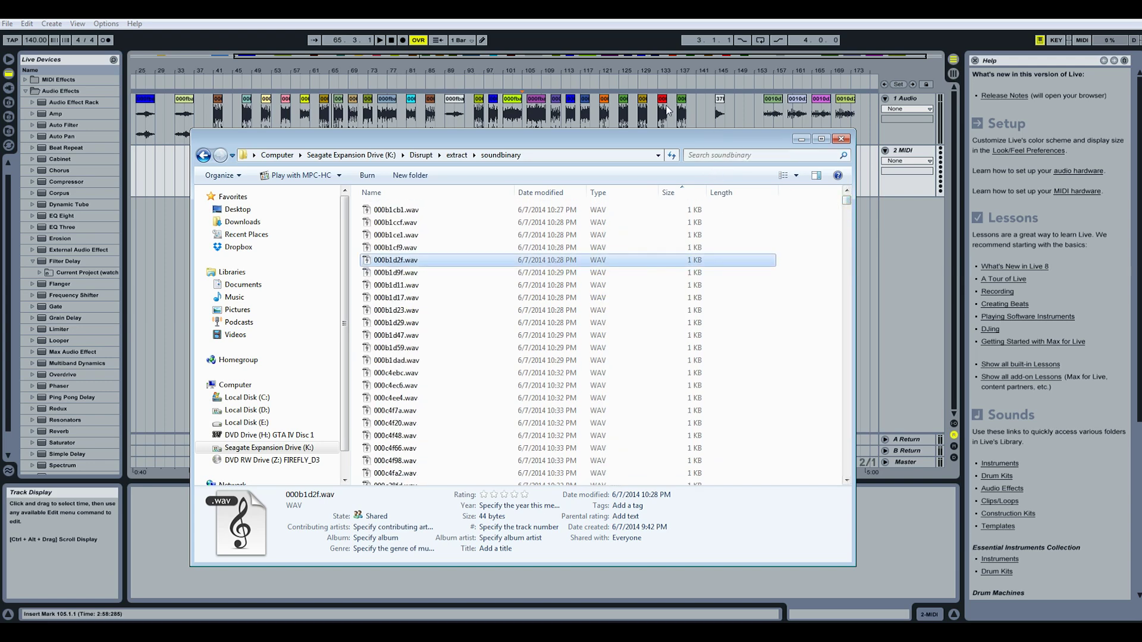
Step: Read the clip names in Live's arrangement around bars 88–123, then search the soundbinary folder for 000fba and skim the results
left_click_drag(522, 69, 489, 128)
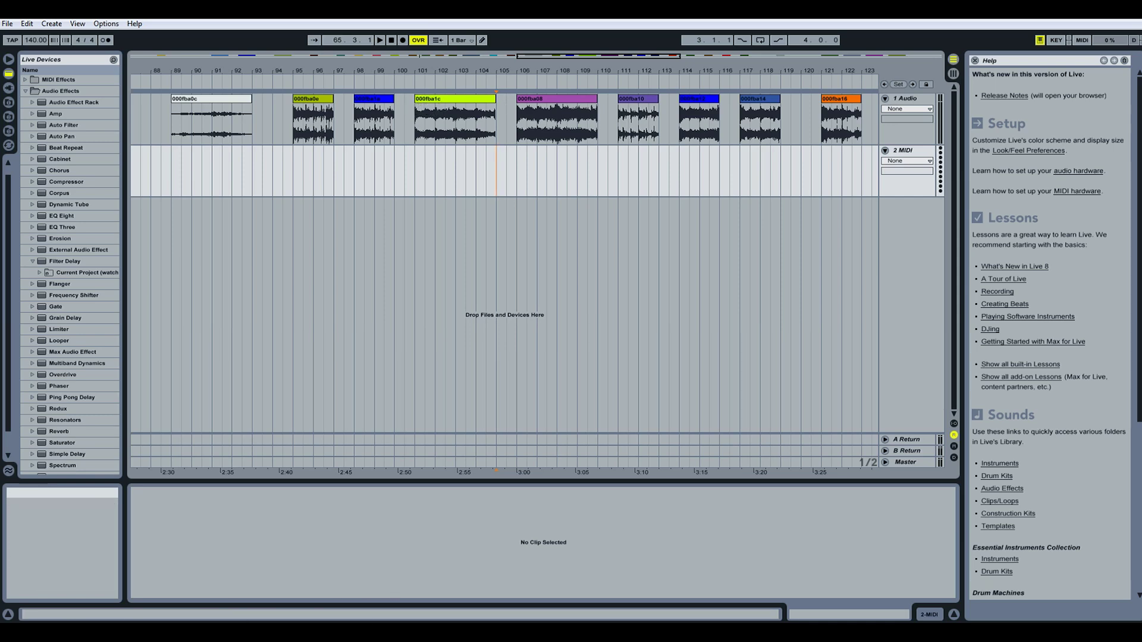
left_click(169, 591)
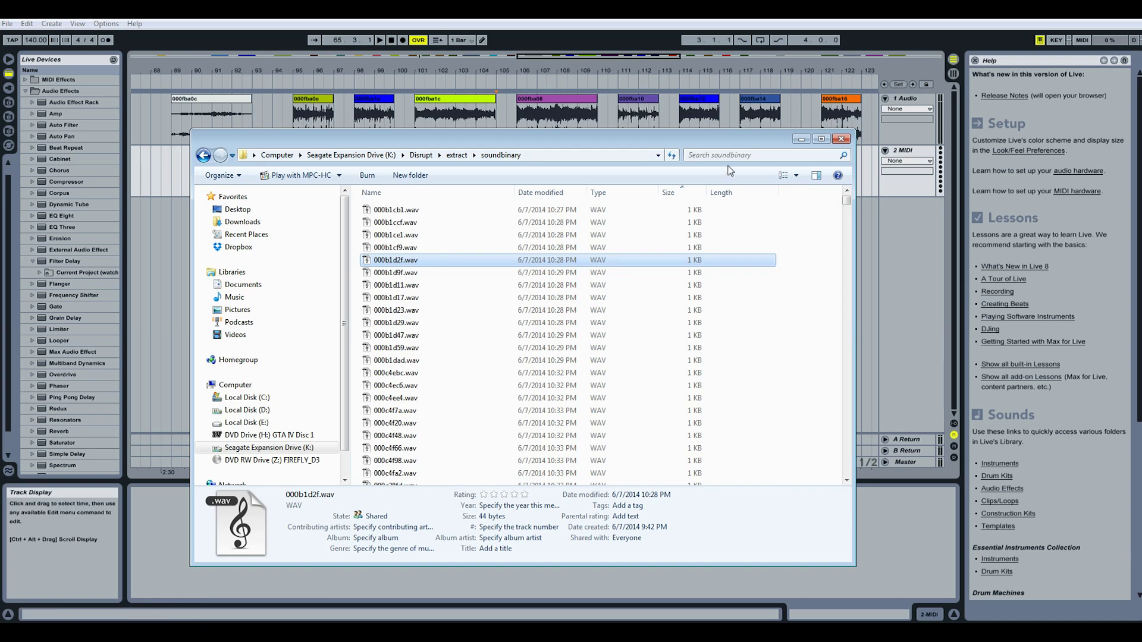
left_click(744, 156)
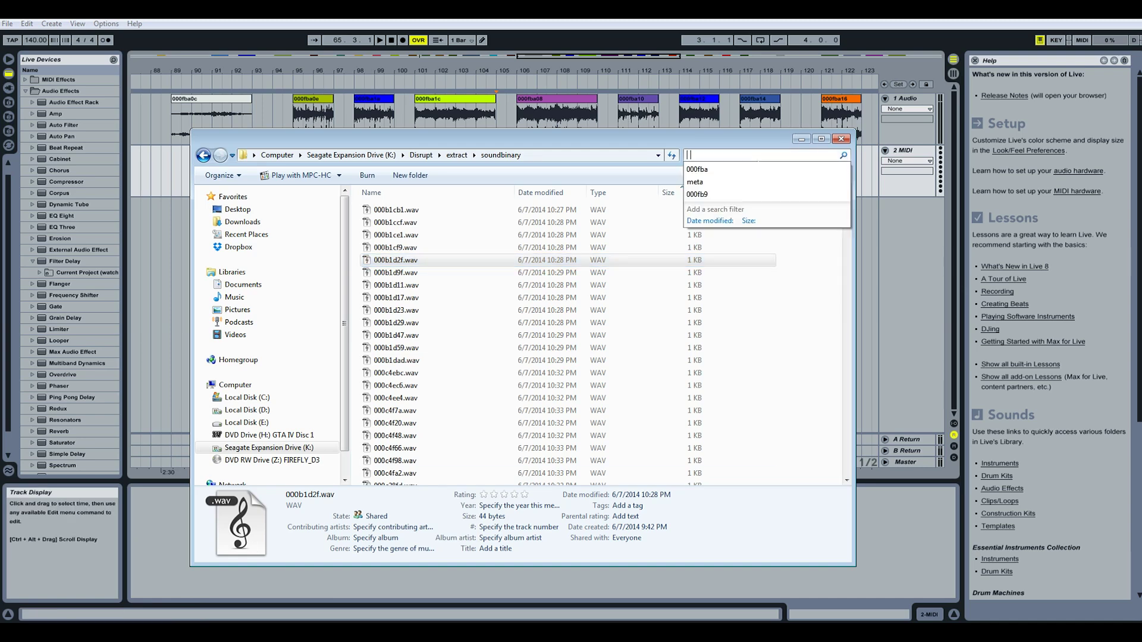
type("fba")
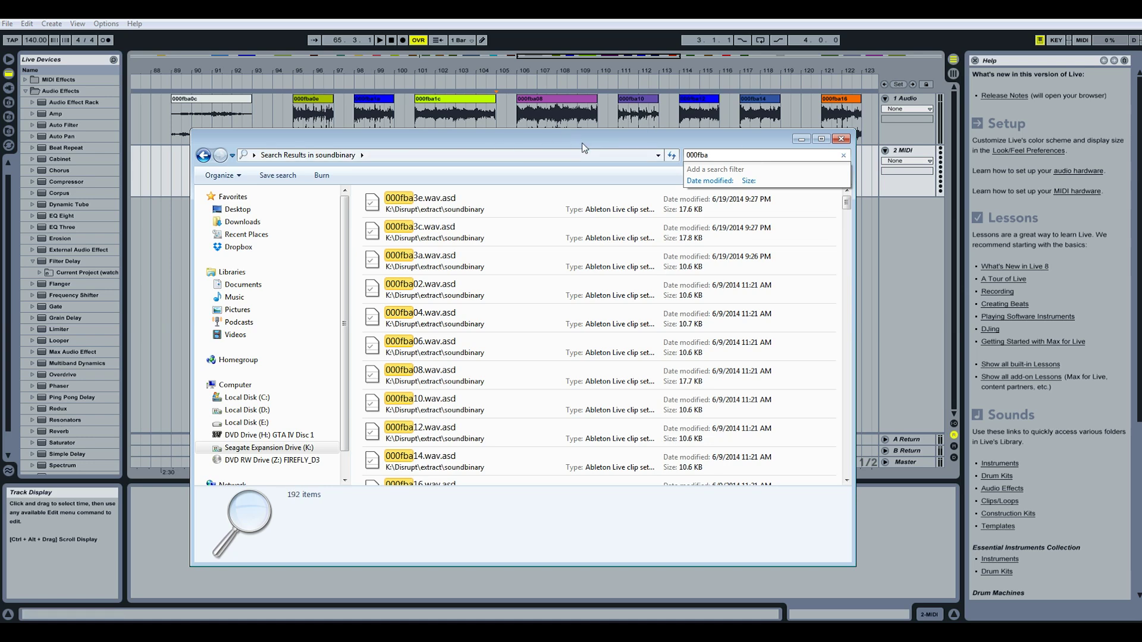
left_click_drag(585, 148, 576, 136)
left_click_drag(838, 194, 843, 277)
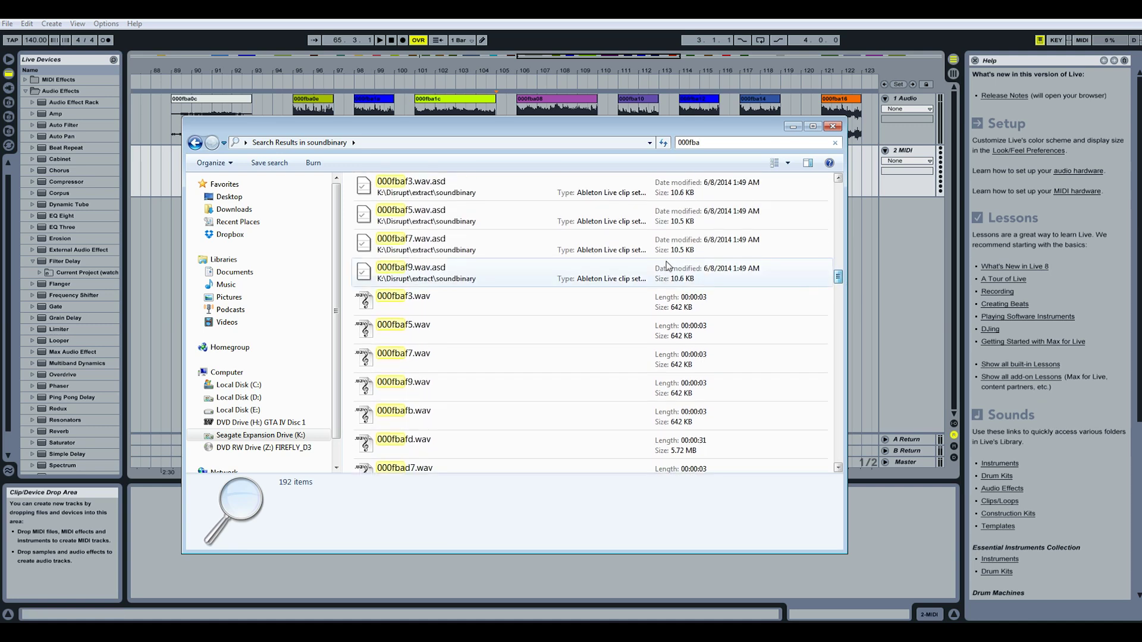
Step: Play 000fbaf3.wav, 000fbaf5.wav, 000fbaf7.wav and 000fbaf9.wav in MPC-HC, then close the player
left_click(443, 306)
scroll(467, 297, "down", 1)
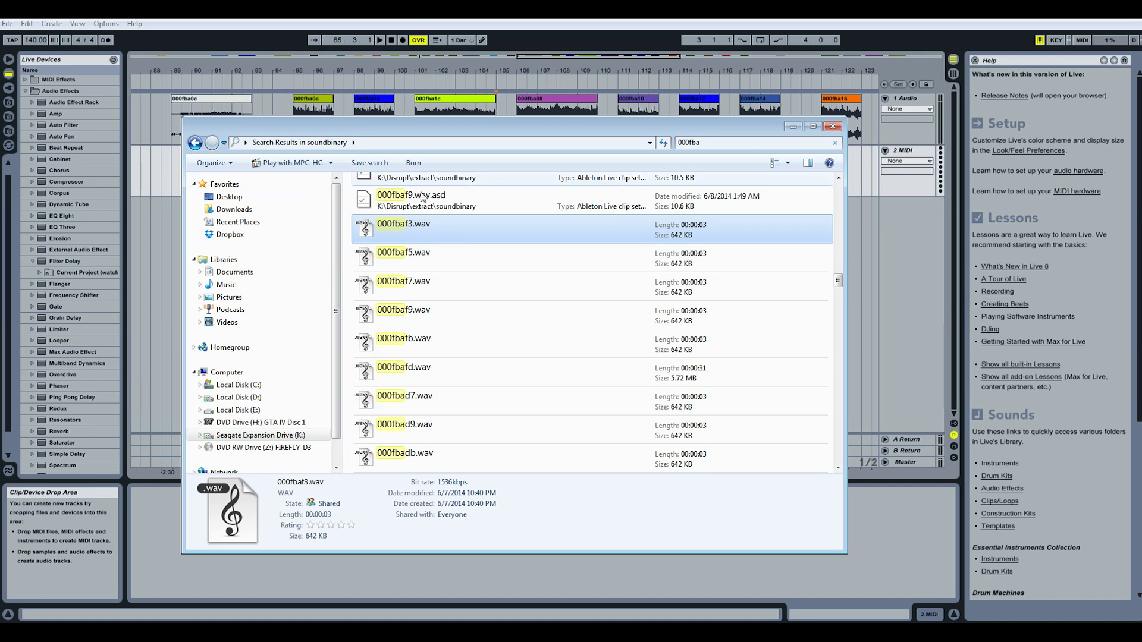
double_click(420, 231)
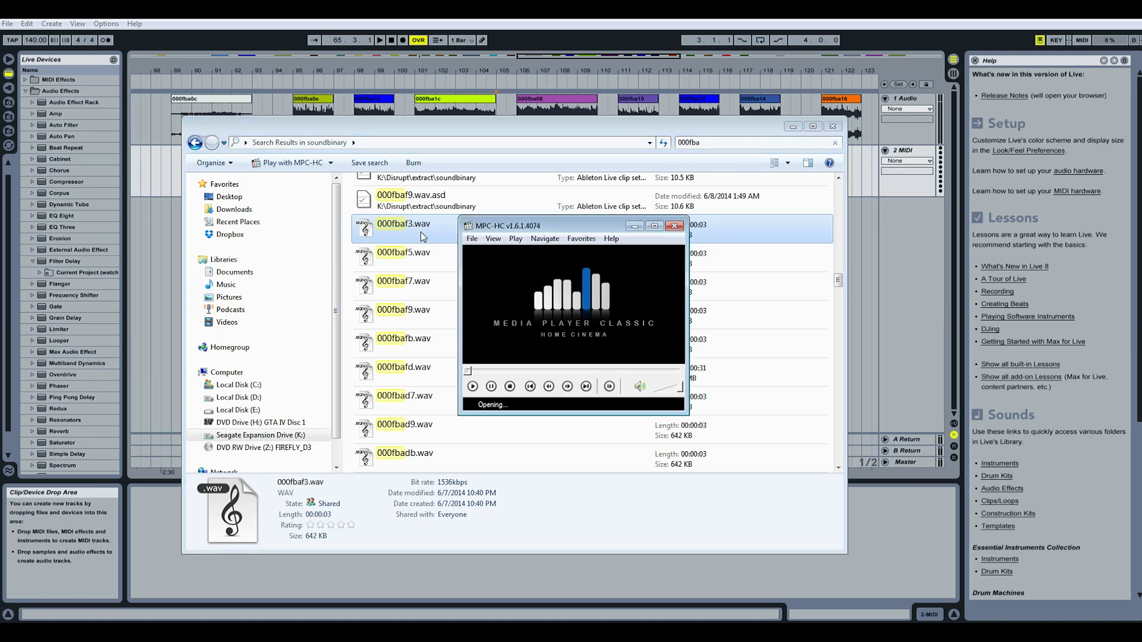
left_click_drag(536, 286, 681, 269)
double_click(415, 256)
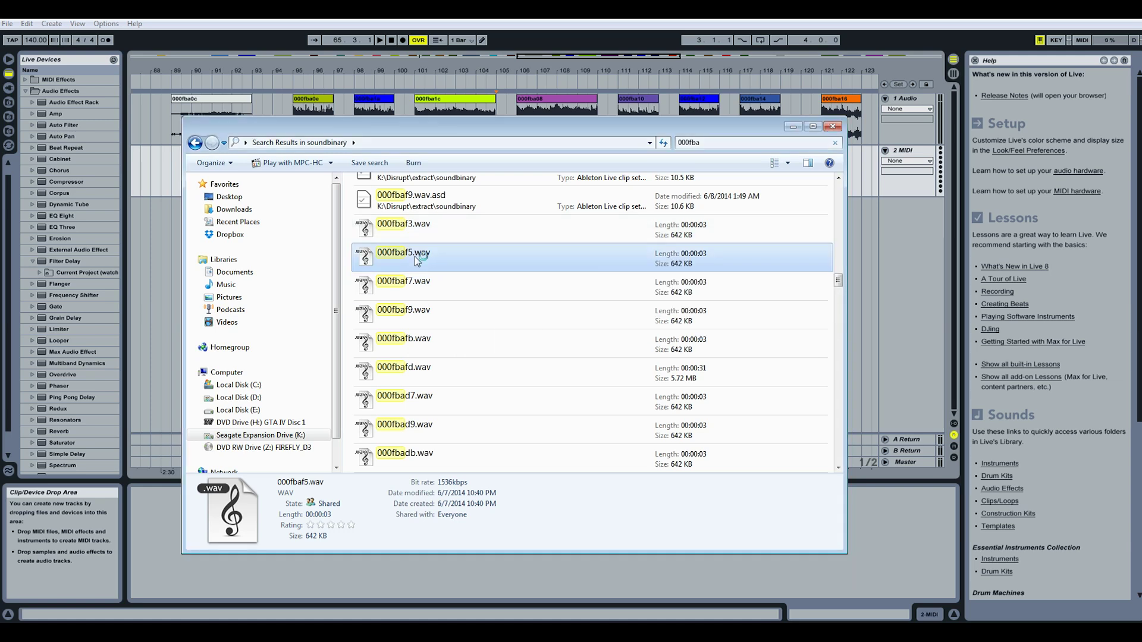
double_click(434, 291)
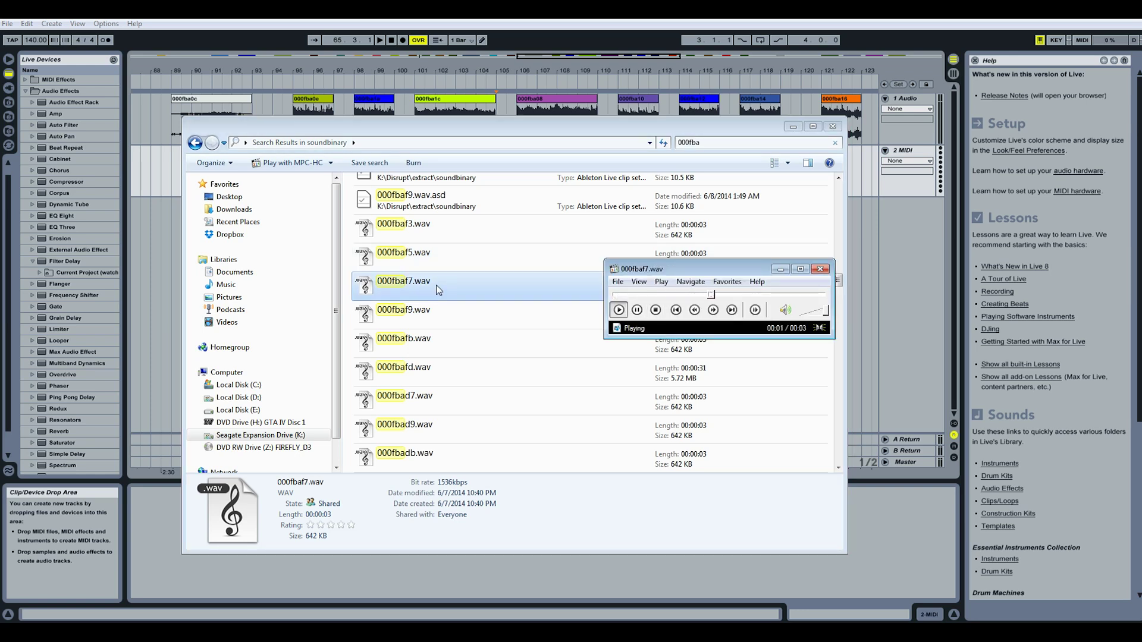
double_click(453, 315)
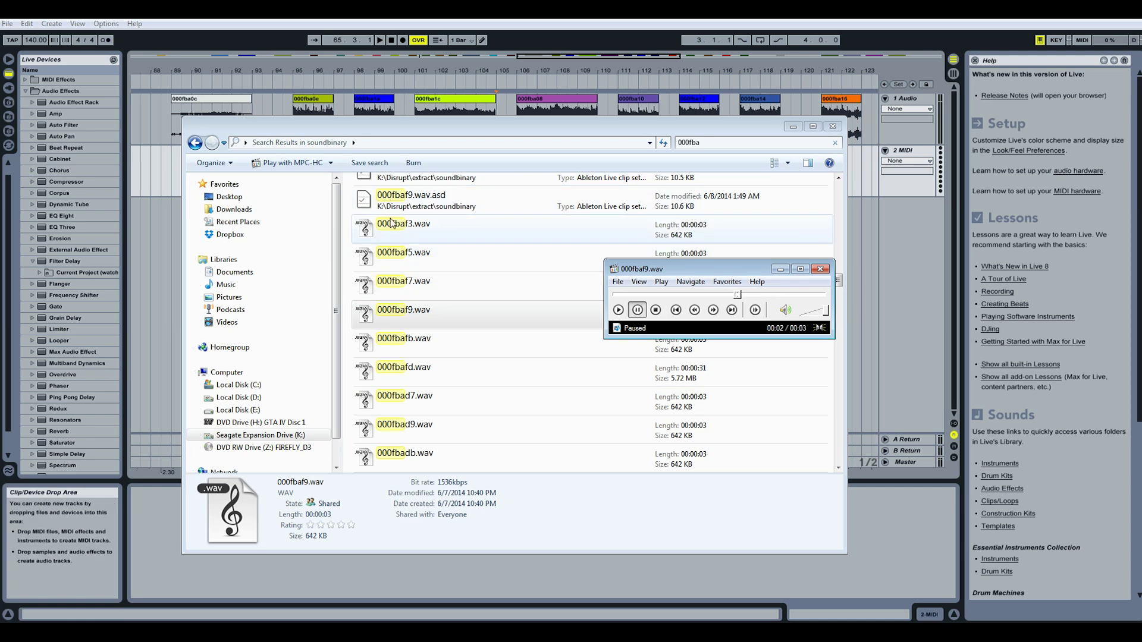
left_click(819, 269)
Step: Skim further through the 000fba search results beside Live's clips, select 000fbab7.wav and minimize the Explorer window
left_click_drag(837, 277, 835, 329)
left_click_drag(707, 132, 693, 268)
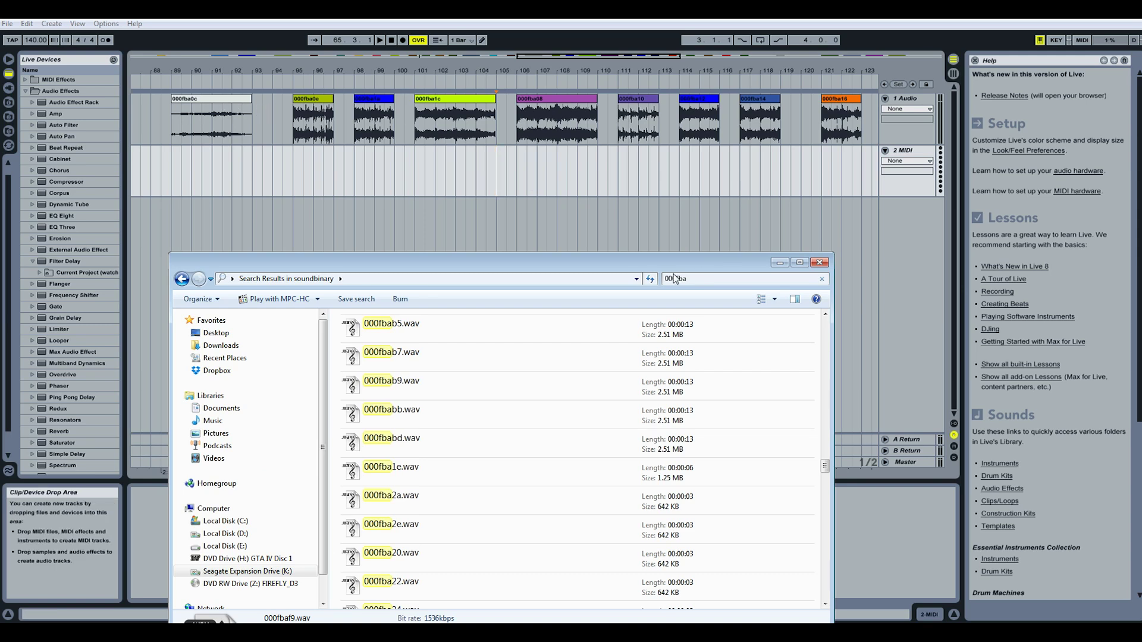
left_click_drag(628, 268, 663, 219)
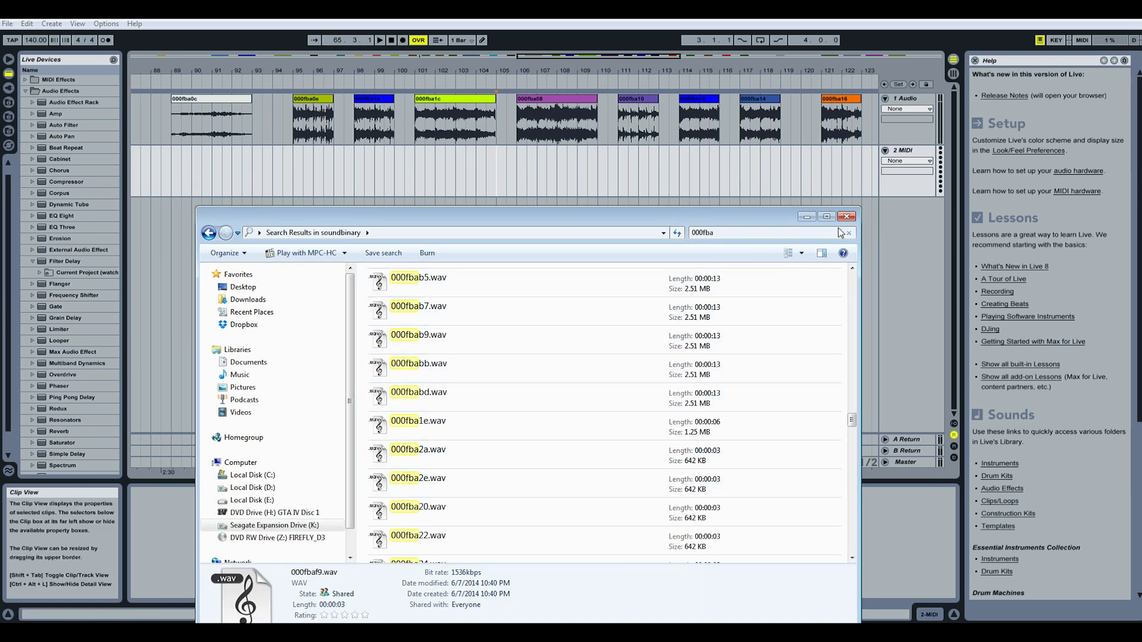
left_click(715, 309)
left_click(806, 218)
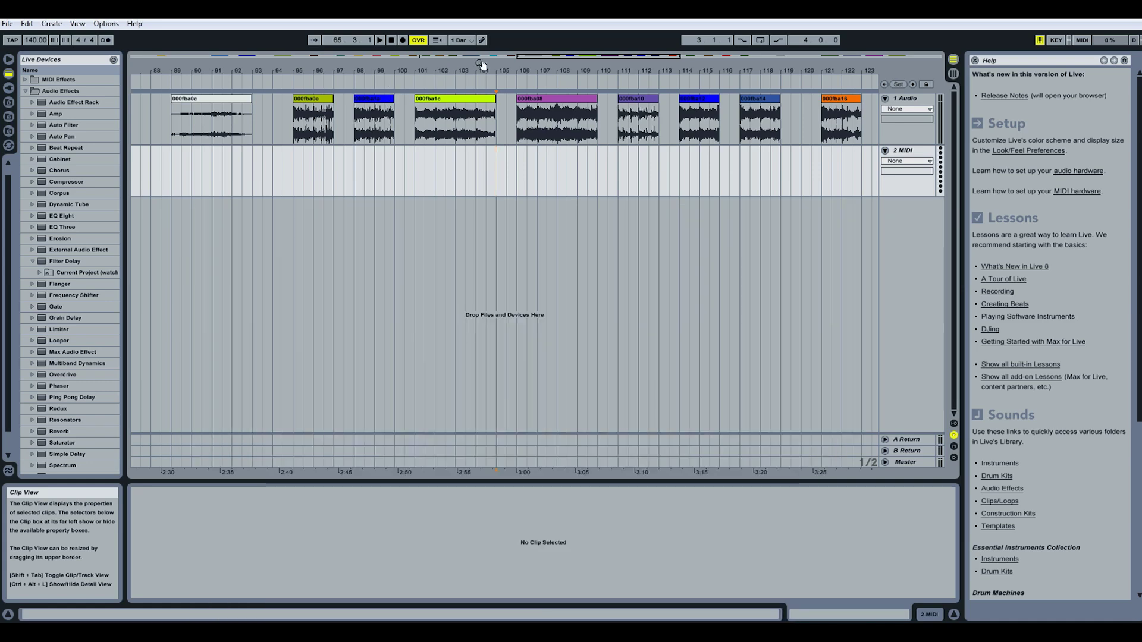
Step: Play the 000fba10 clip at bar 111 in Live's arrangement and stop playback
left_click_drag(582, 57, 610, 57)
left_click(568, 100)
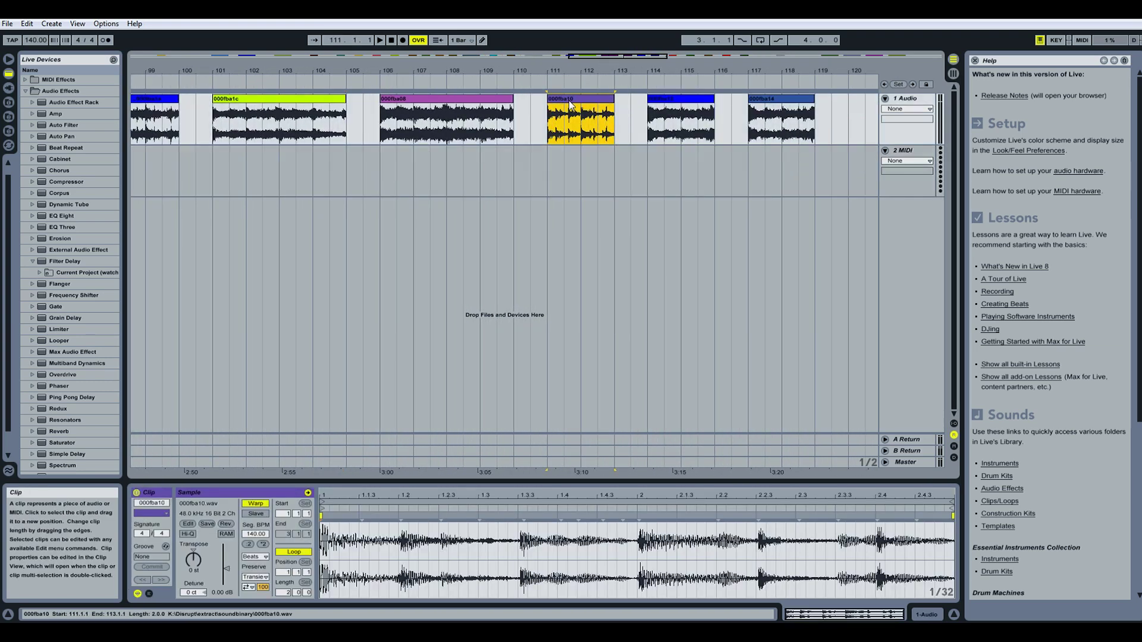
key("space")
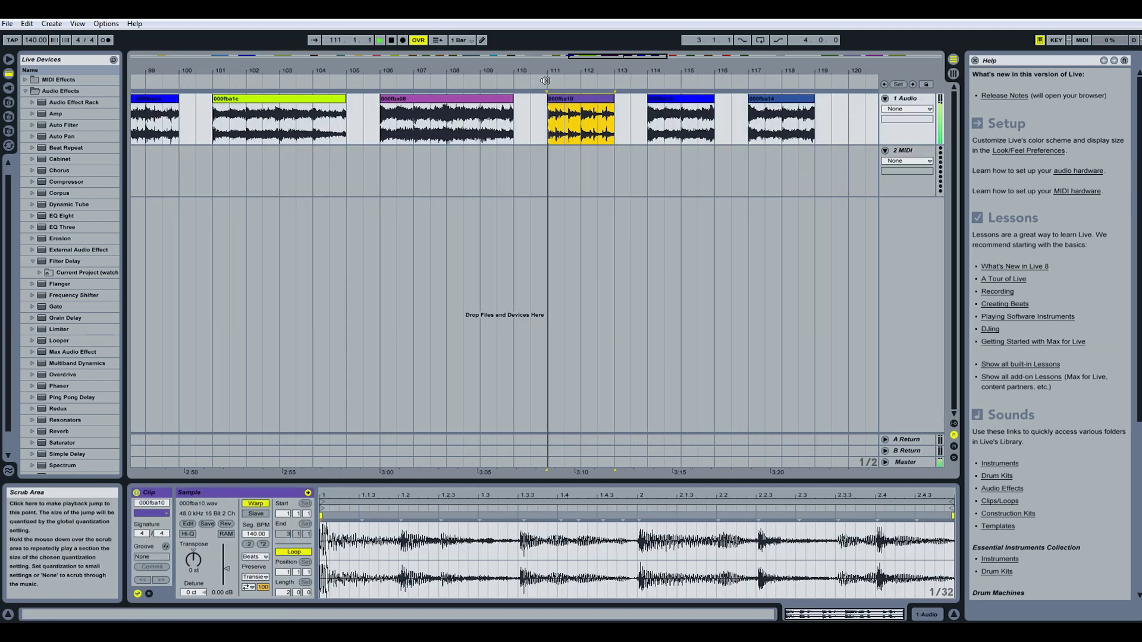
left_click(391, 40)
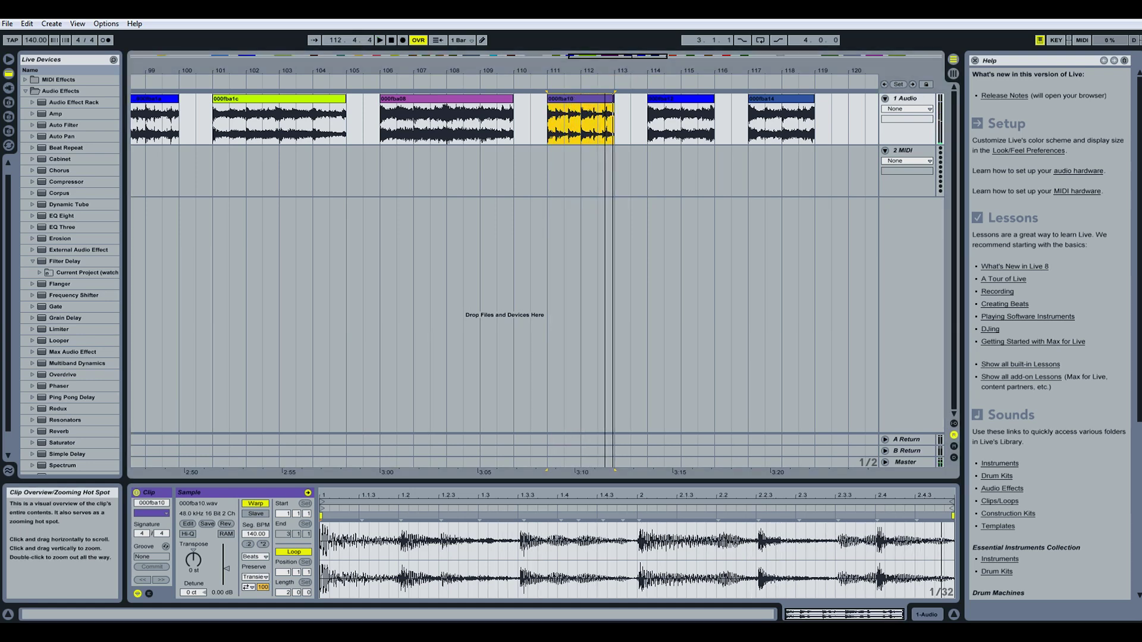
Step: Play the 000fba0c clip at bar 89 in the arrangement, stop playback and examine the clips around it
left_click_drag(631, 58, 624, 54)
scroll(504, 267, "left", 3)
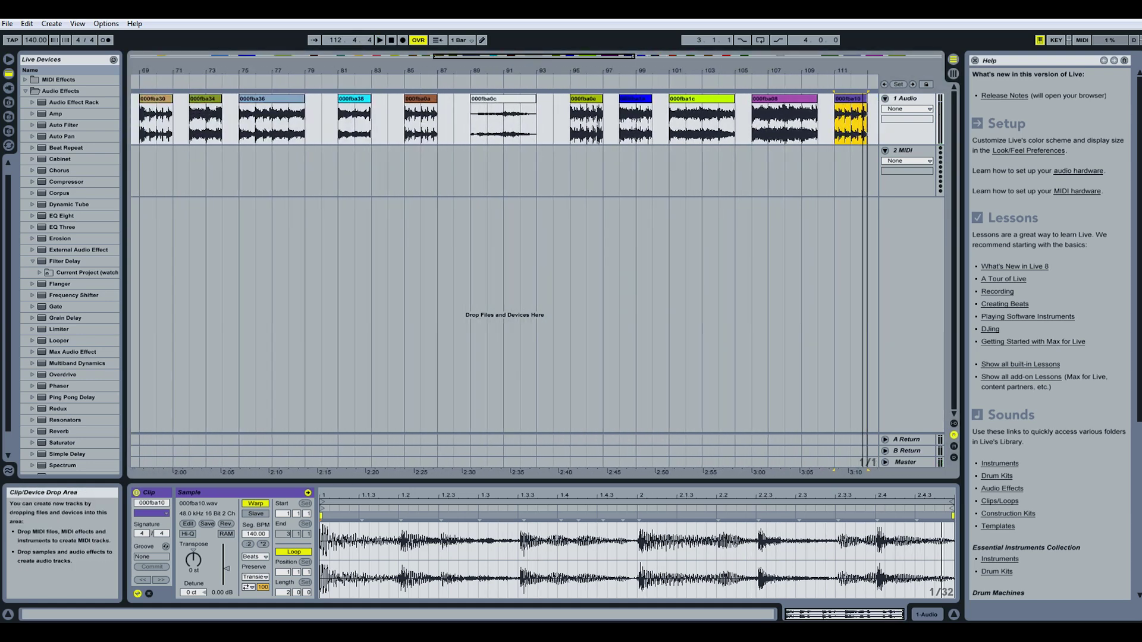
left_click(470, 83)
left_click(527, 101)
left_click(469, 419)
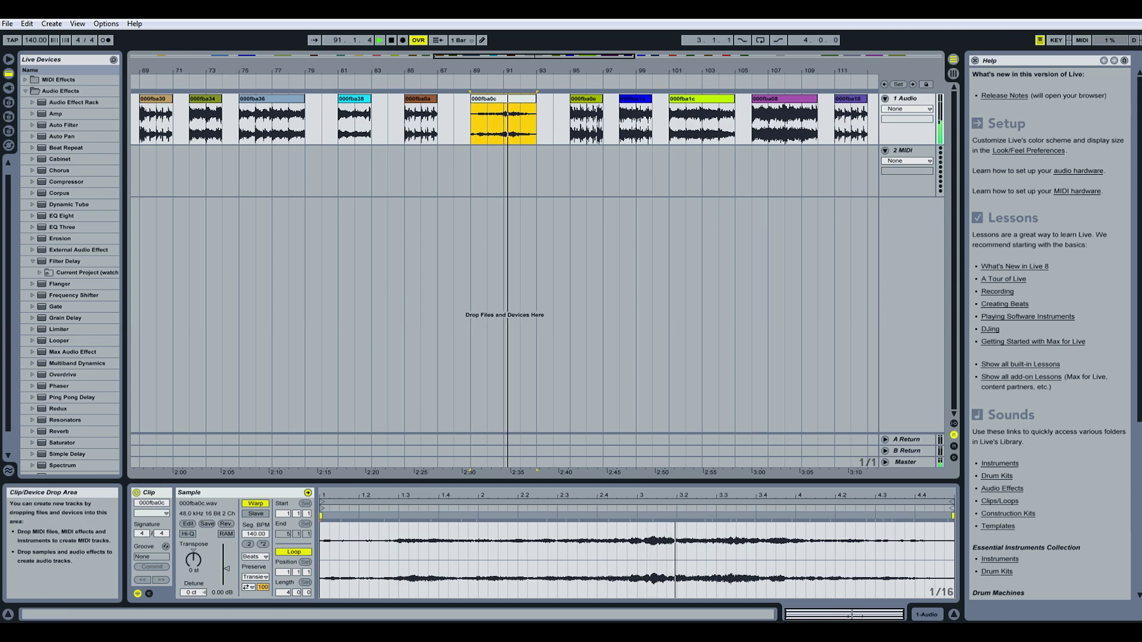
left_click(393, 40)
mouse_move(509, 59)
left_mouse_down()
mouse_move(552, 65)
mouse_move(552, 84)
mouse_move(520, 60)
left_mouse_up()
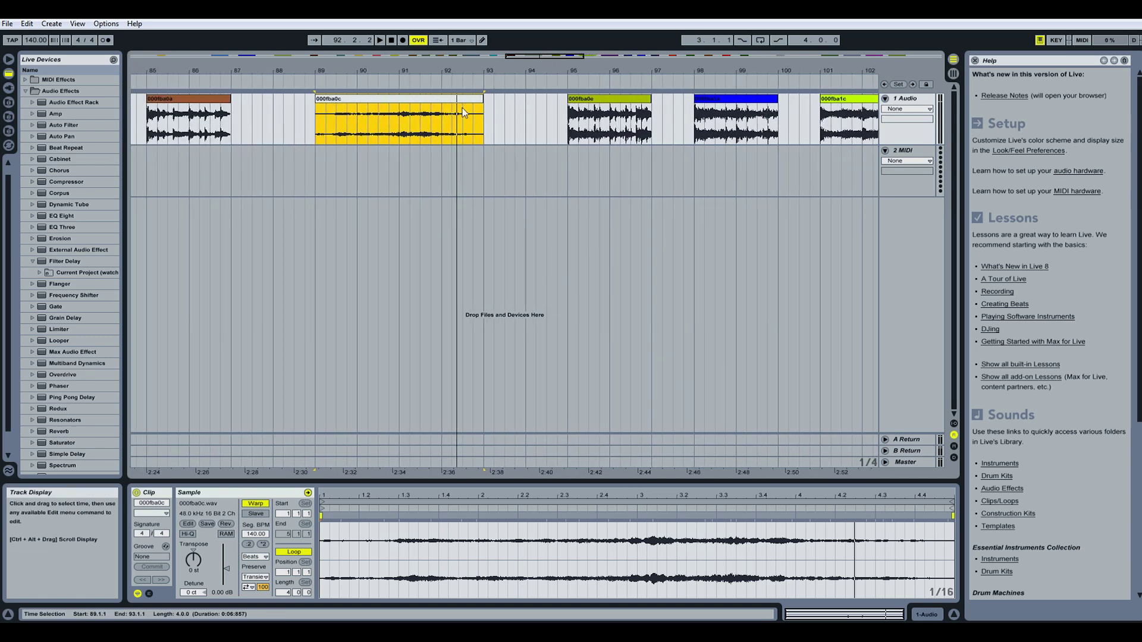
mouse_move(570, 57)
left_mouse_down()
mouse_move(564, 41)
mouse_move(577, 56)
left_mouse_up()
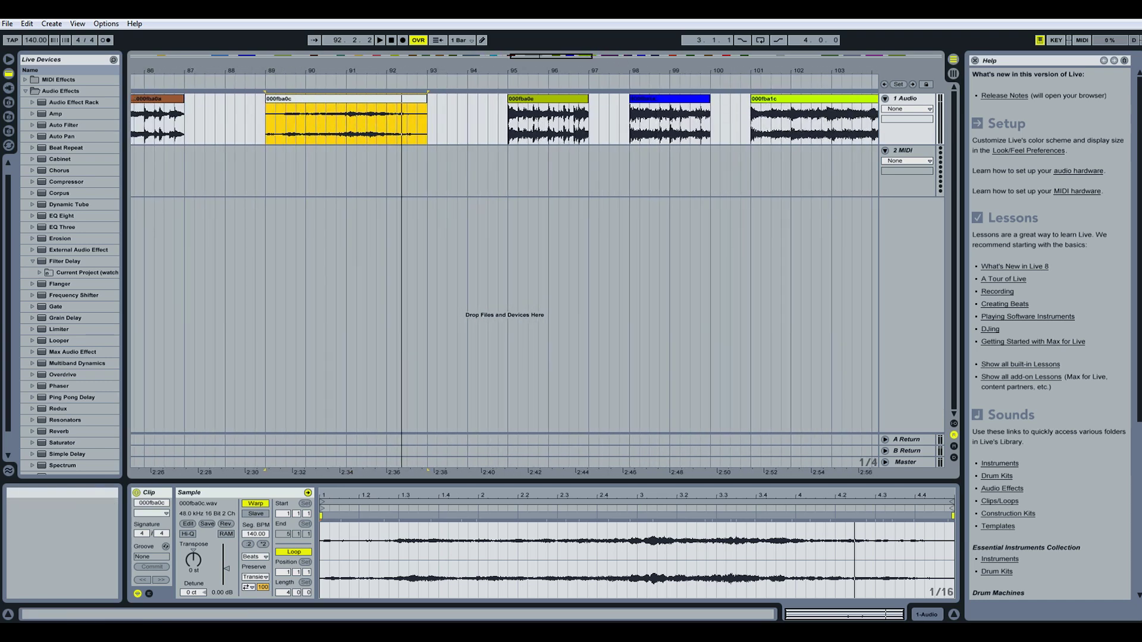
Step: Bring back Explorer's soundbinary window, look through the full folder and the 000fba search results, and check 000fba22.wav's details
left_click(162, 632)
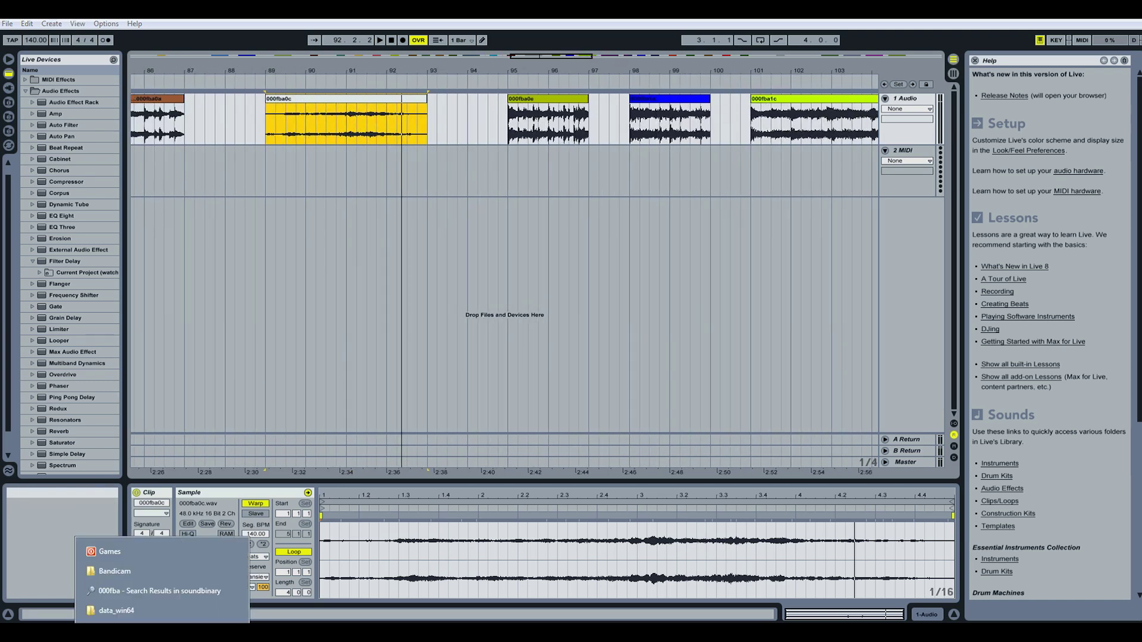
left_click(155, 596)
left_click_drag(704, 217, 705, 130)
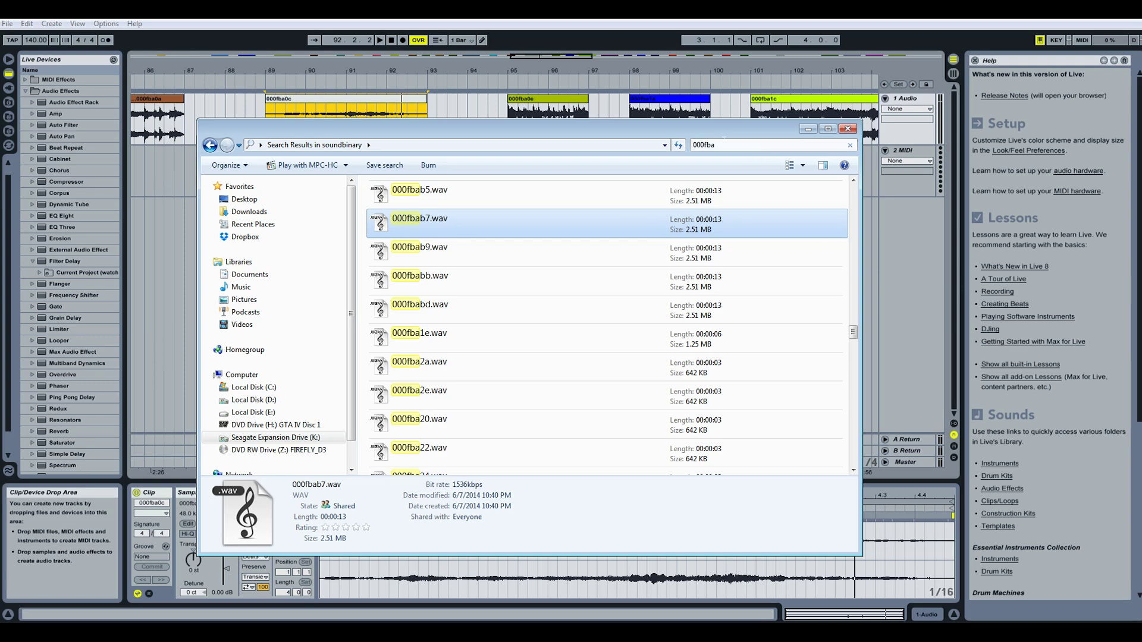
key("BackSpace")
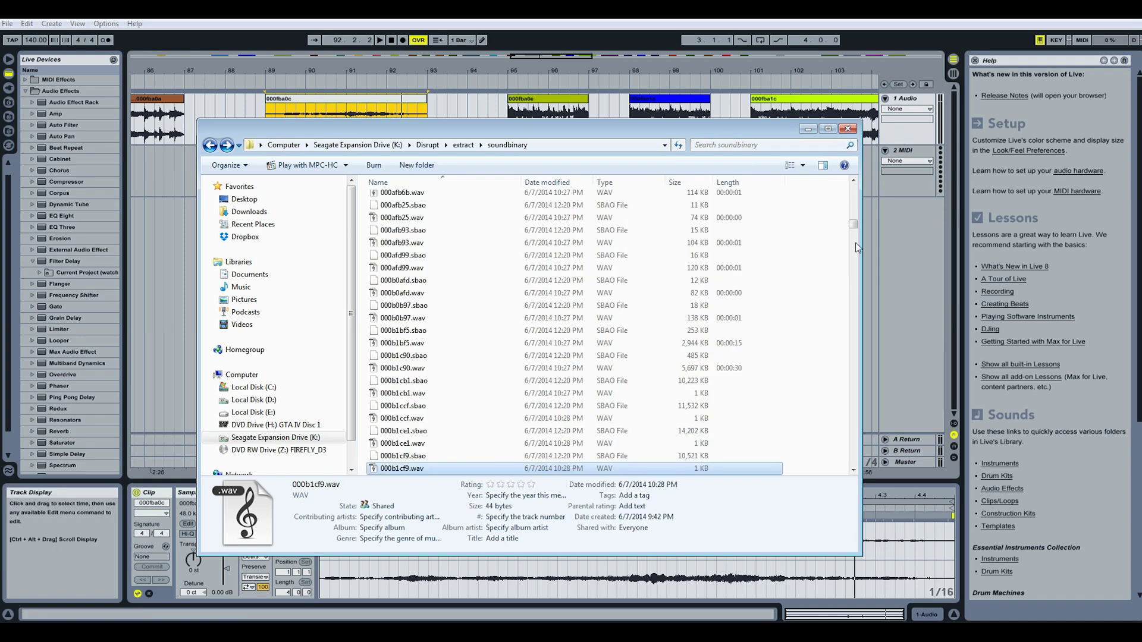
left_click_drag(852, 226, 869, 310)
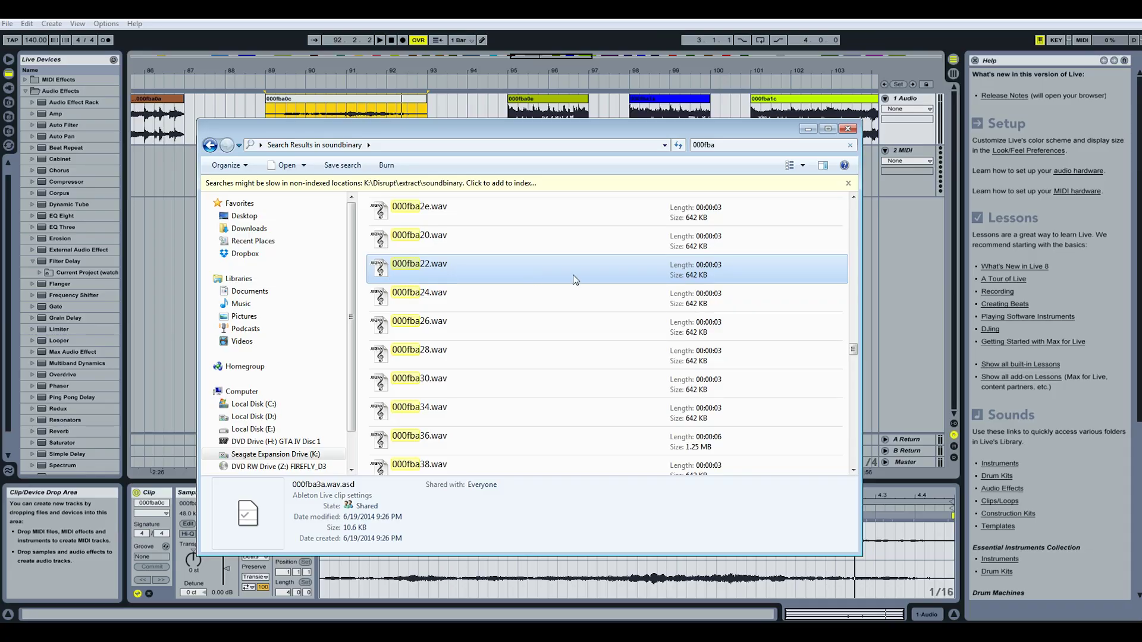
left_click(572, 277)
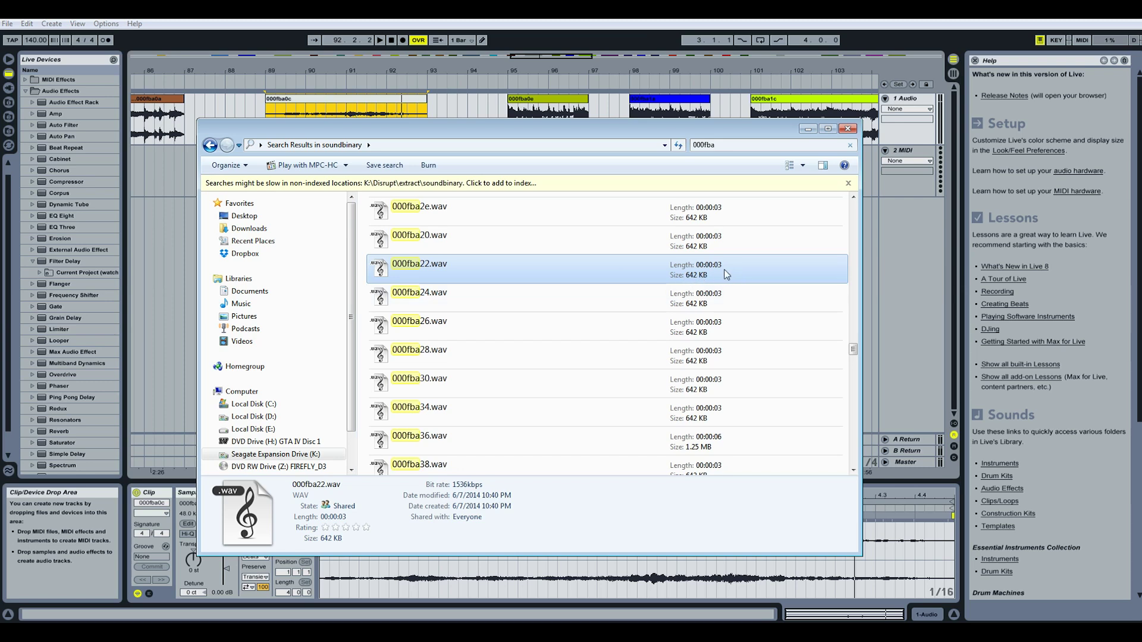
Step: Clear the 000fba search and sort the soundbinary folder by ascending size to find the 643 KB WAV files
key("ctrl+e")
key("BackSpace")
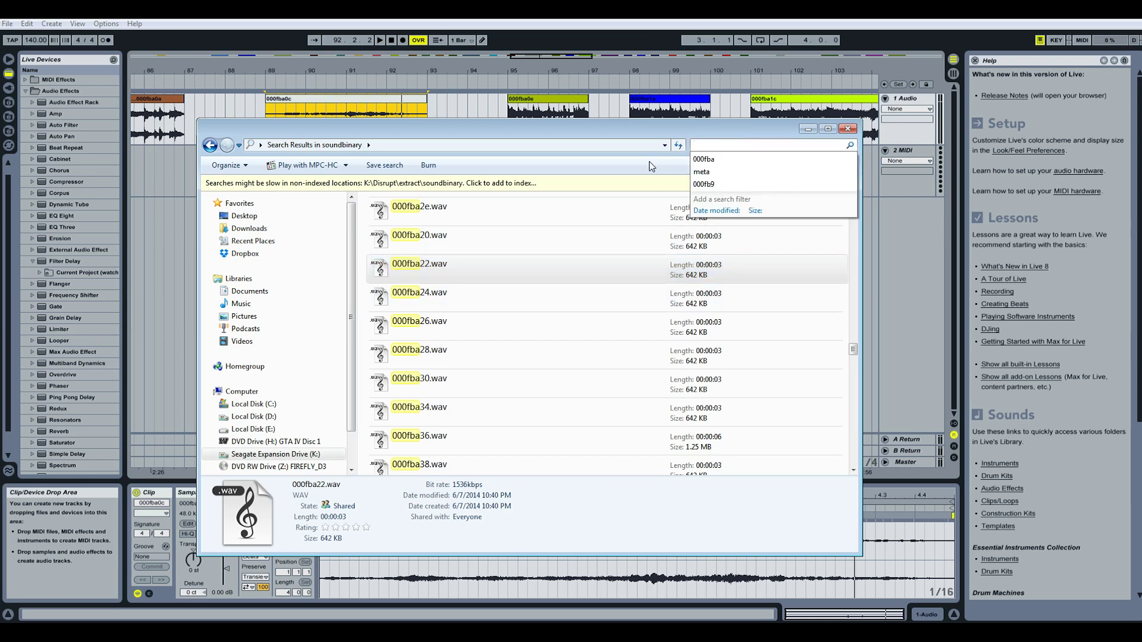
left_click(464, 280)
left_click(675, 182)
left_click_drag(852, 421, 853, 280)
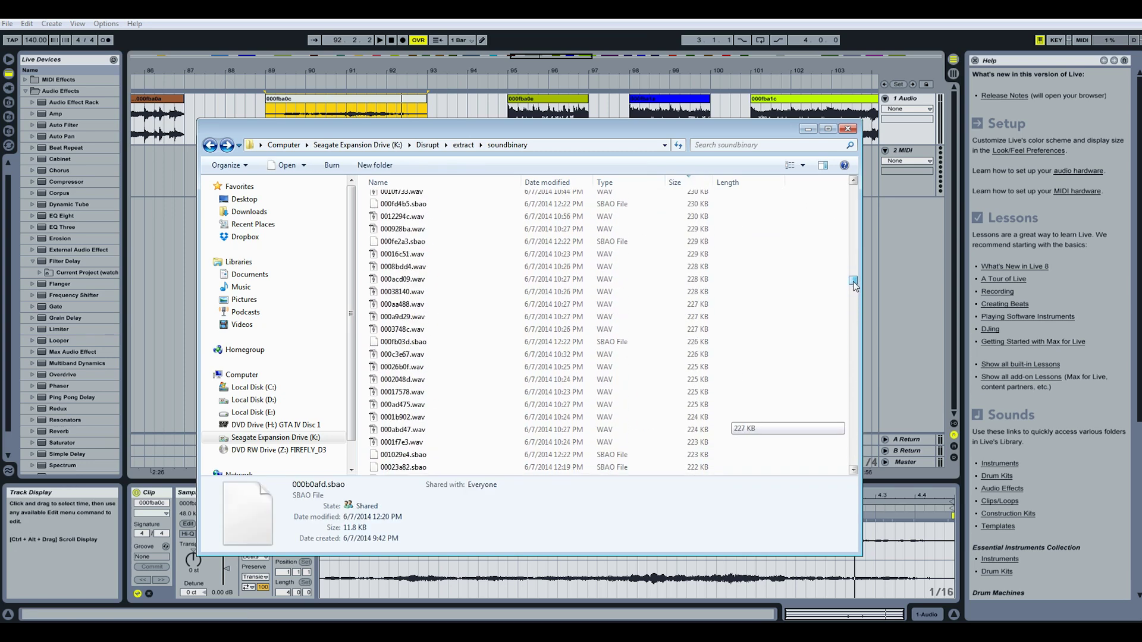
left_click(685, 183)
left_click_drag(859, 193, 864, 408)
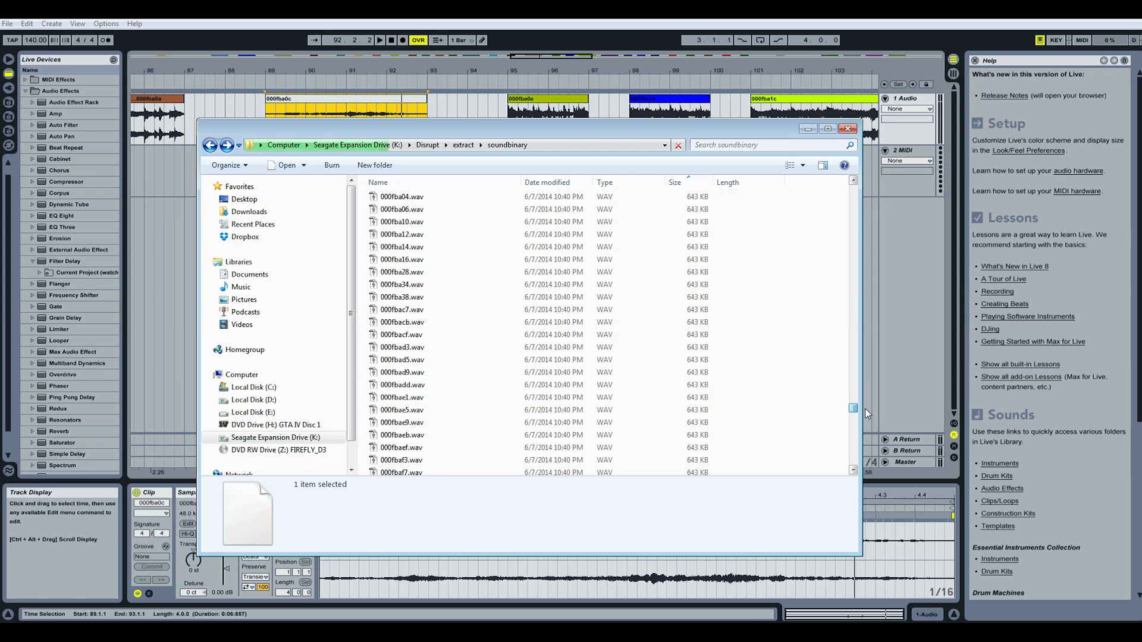
Step: Select 000fba10.wav and 000fba2e.wav in turn and look over the neighbouring files of the same size
left_click(688, 222)
scroll(713, 250, "up", 4)
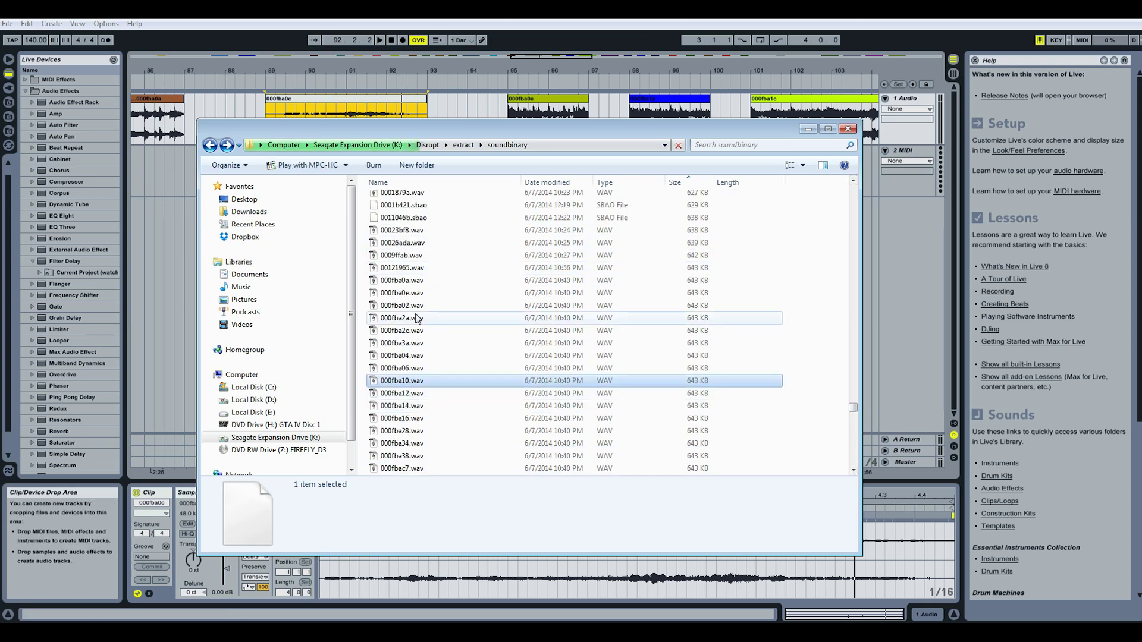
left_click(462, 330)
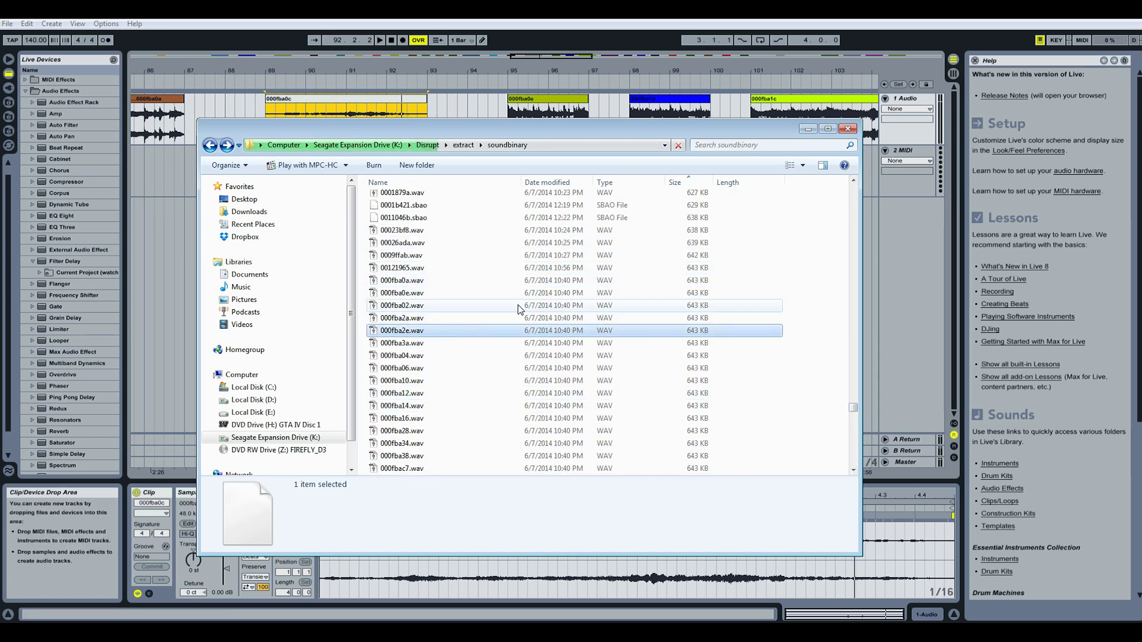
scroll(688, 272, "down", 1)
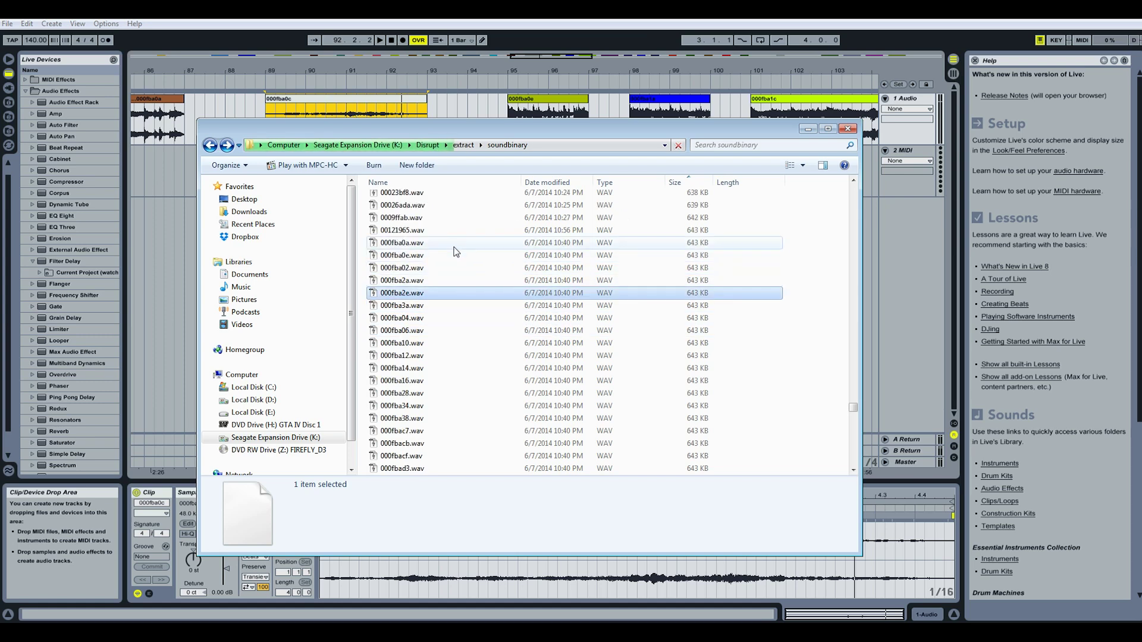
Step: Play 000fba2a.wav and 000fba2e.wav from soundbinary in turn, close the player and check 000fba2a.wav's details
double_click(424, 280)
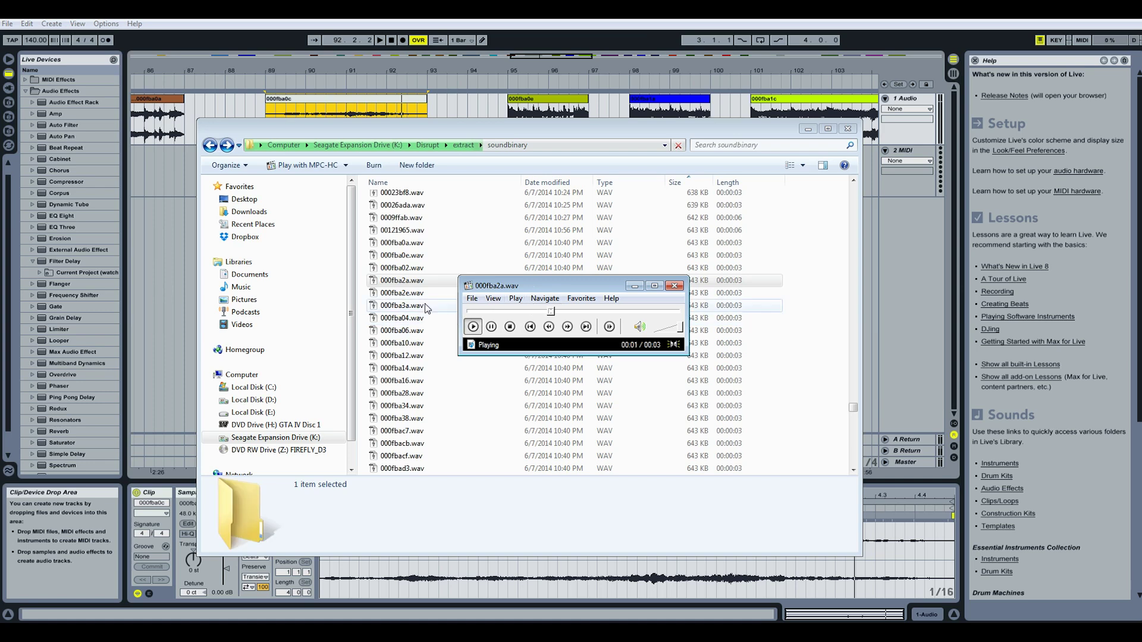
double_click(404, 293)
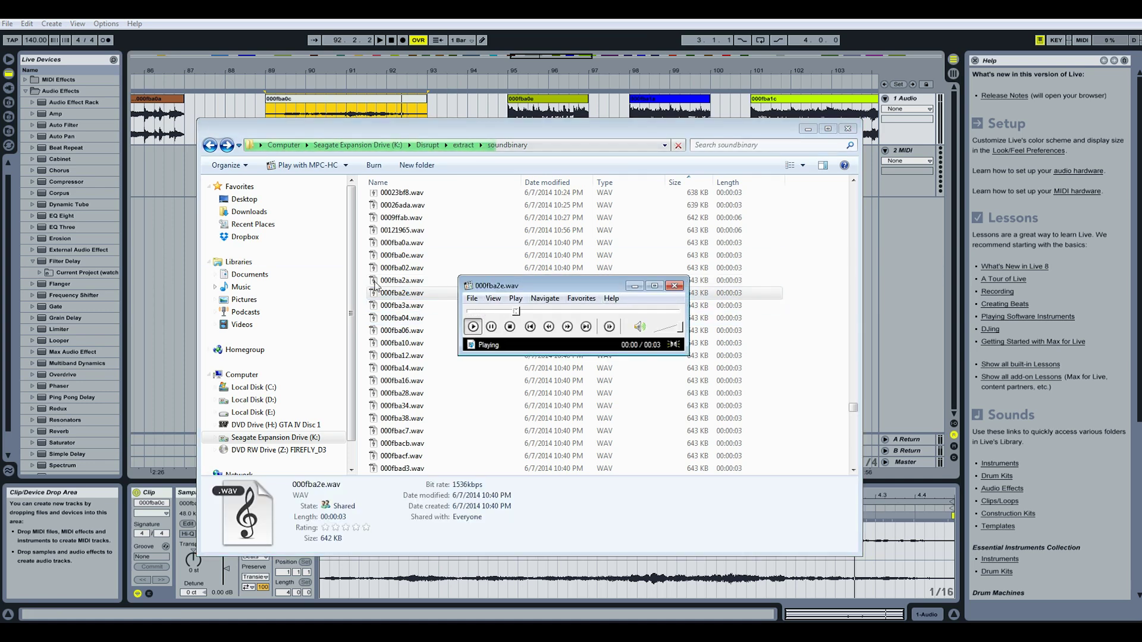
left_click(673, 286)
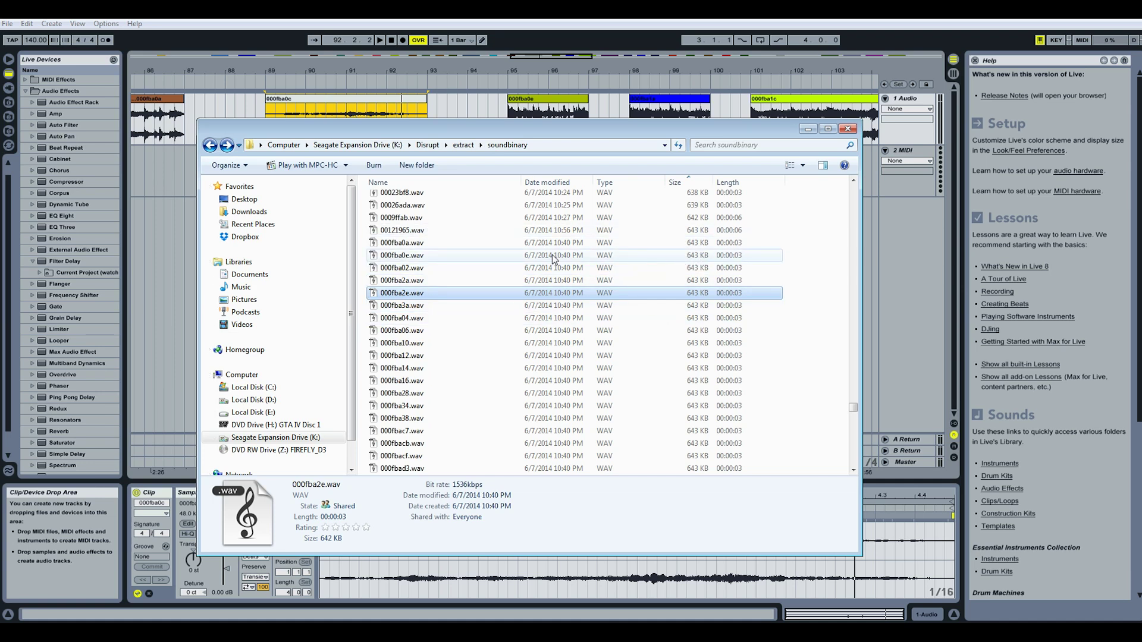
left_click(443, 280)
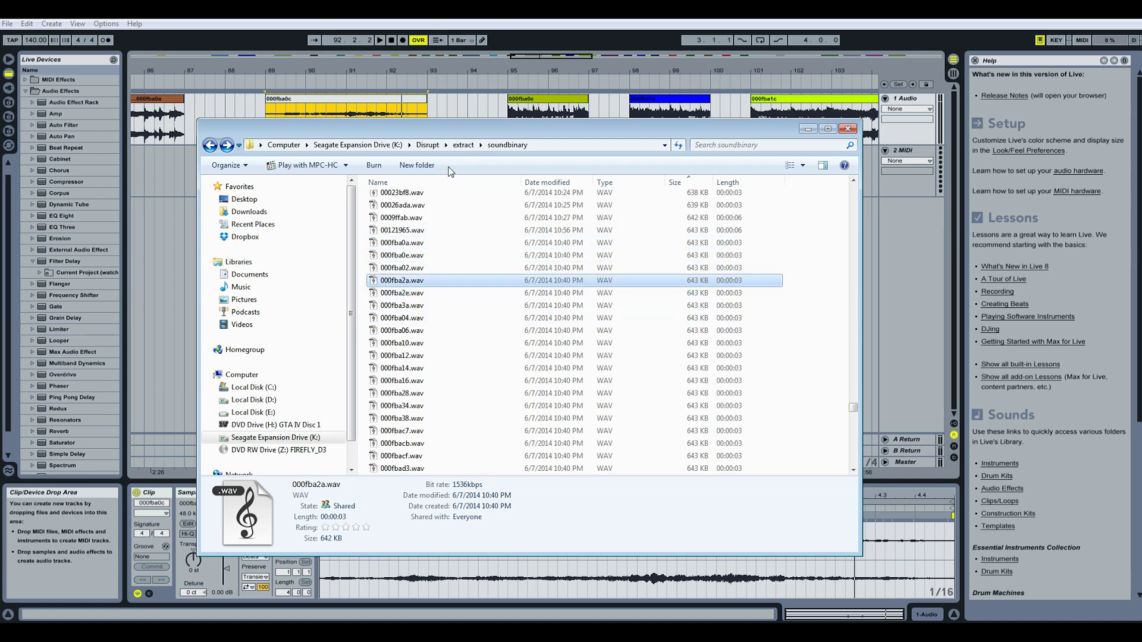
Step: Move the soundbinary window below Live's clips, select 000fba04.wav and look over the 643 KB WAV files around it
left_click_drag(475, 128, 472, 172)
left_click(618, 363)
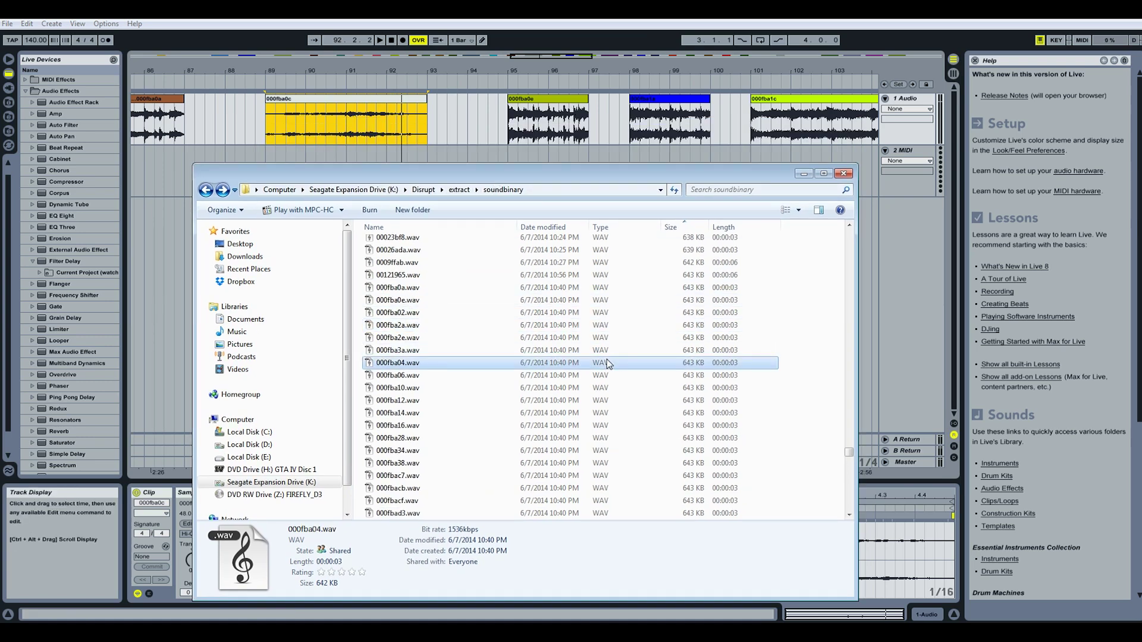
scroll(607, 329, "down", 2)
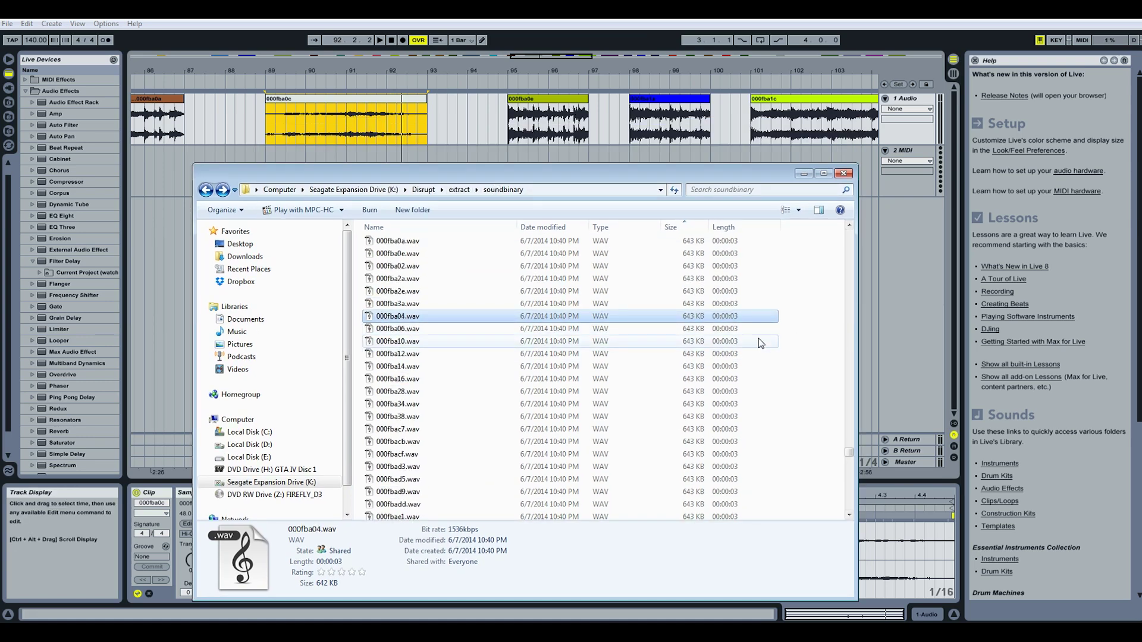
scroll(700, 402, "up", 2)
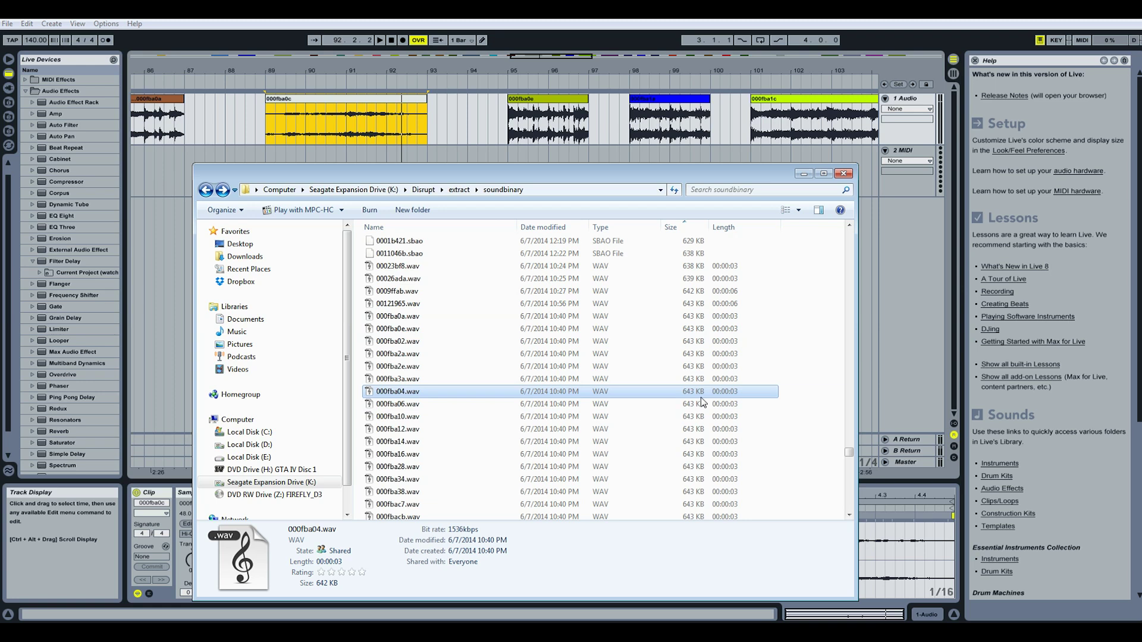
Step: Check the details of 00121965.wav and 0009ffab.wav, play 00121965.wav and close the player
left_click(705, 305)
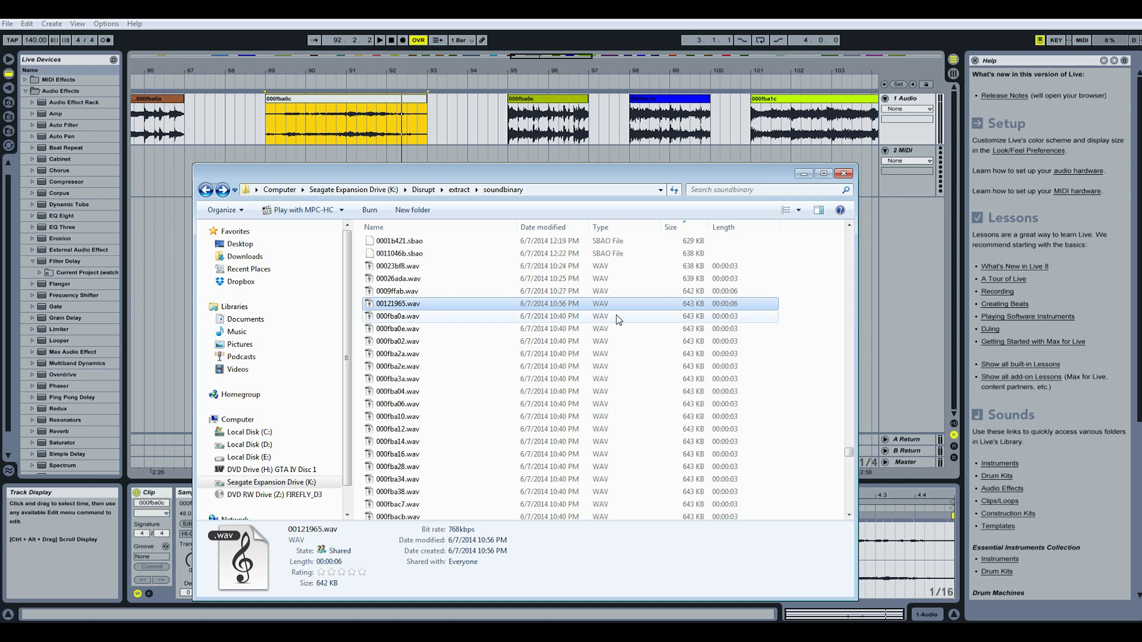
key("Up")
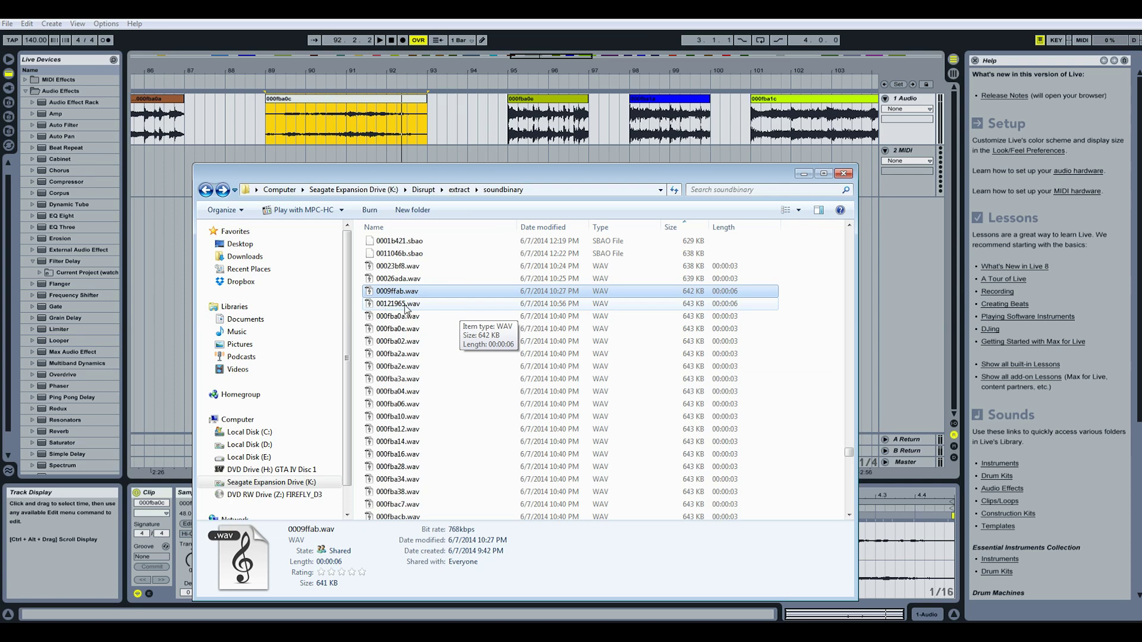
double_click(418, 304)
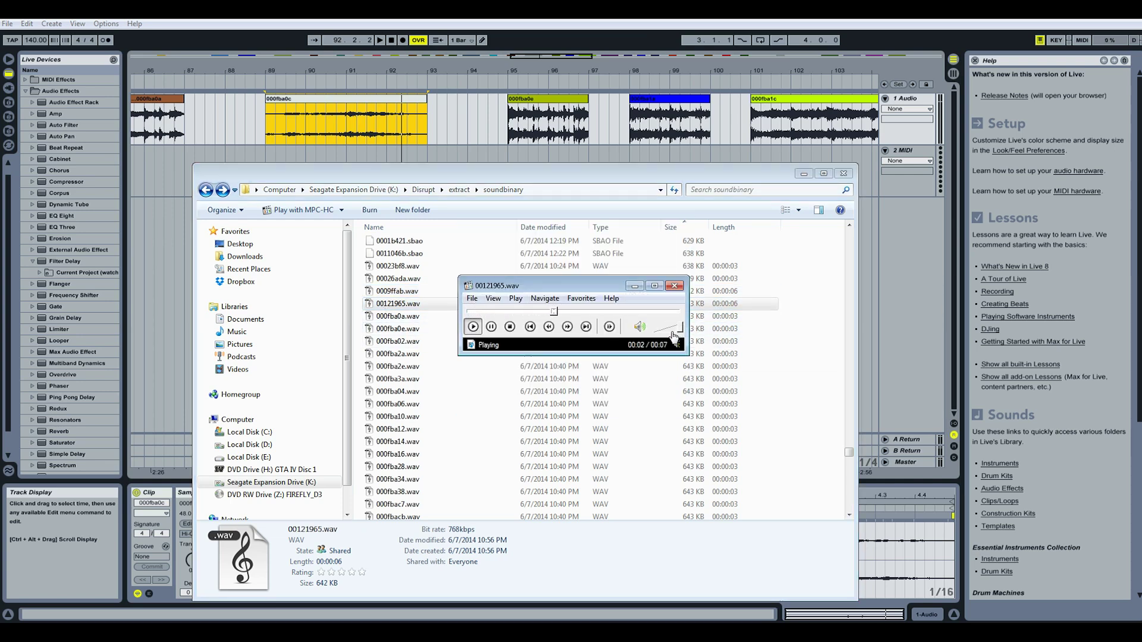
left_click(677, 286)
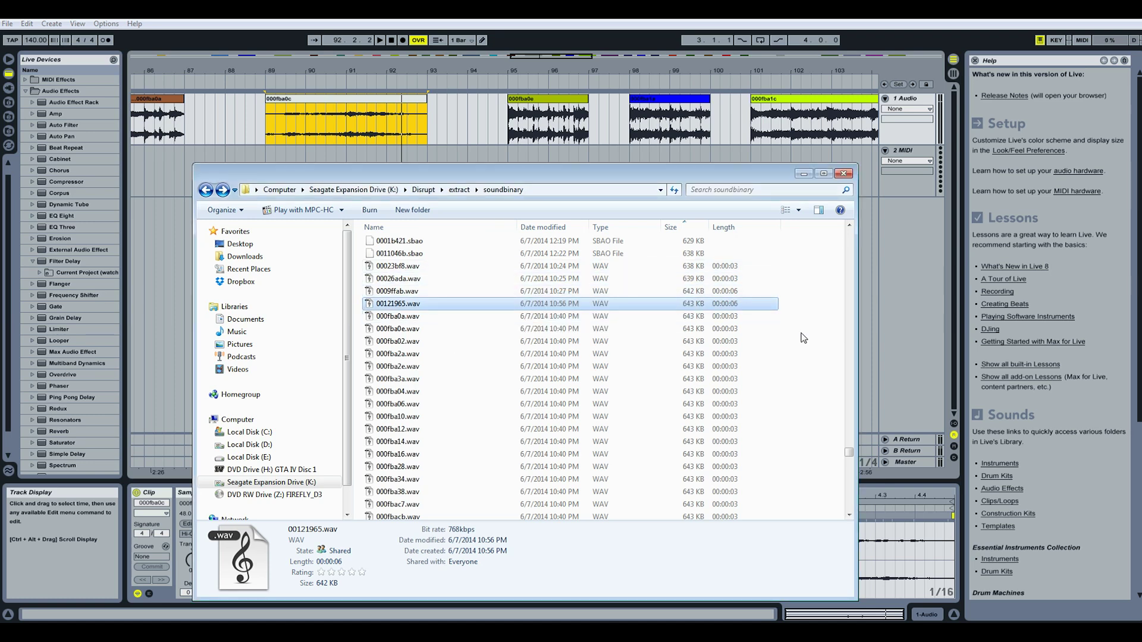
Step: Check the details of 000fba0a.wav and 000fba02.wav and look through the remaining 643 KB files
left_click(735, 319)
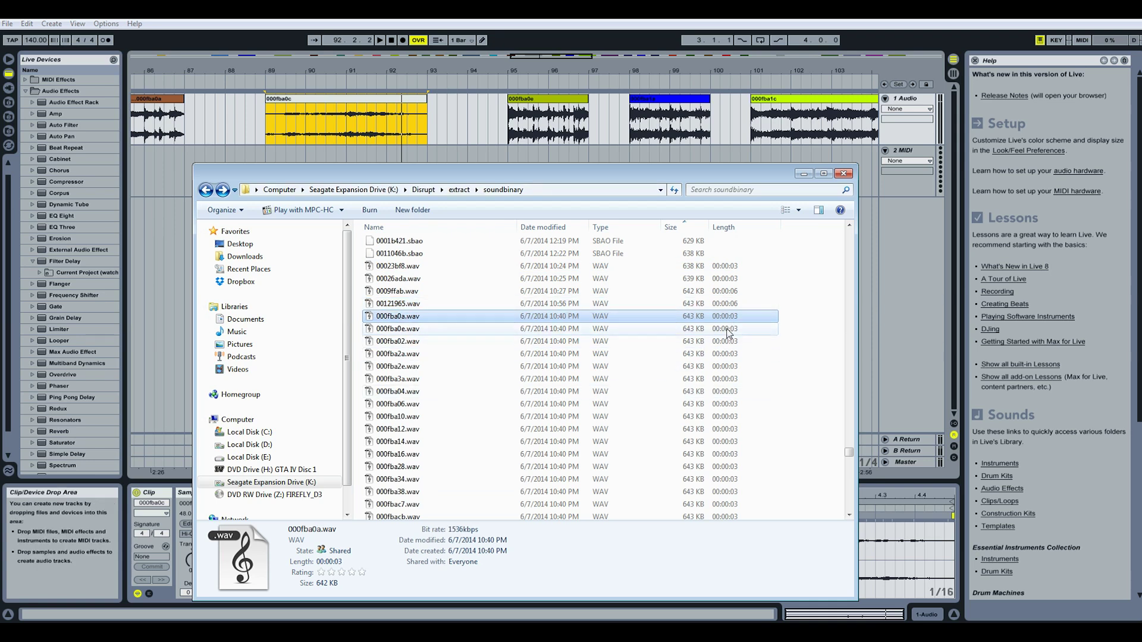
scroll(740, 315, "down", 1)
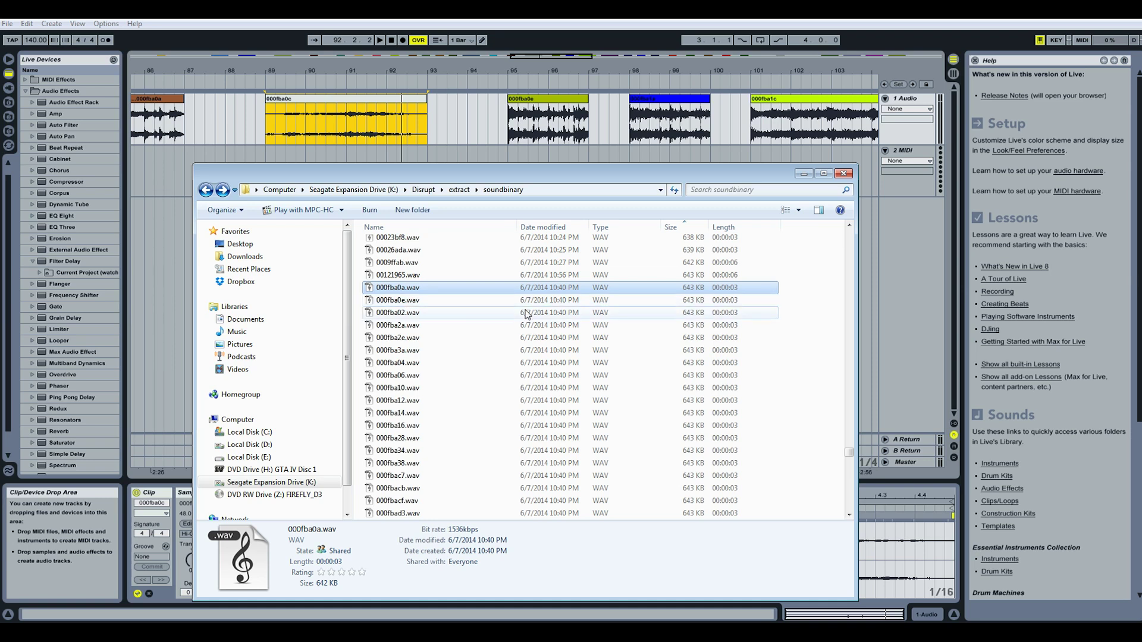
left_click(464, 312)
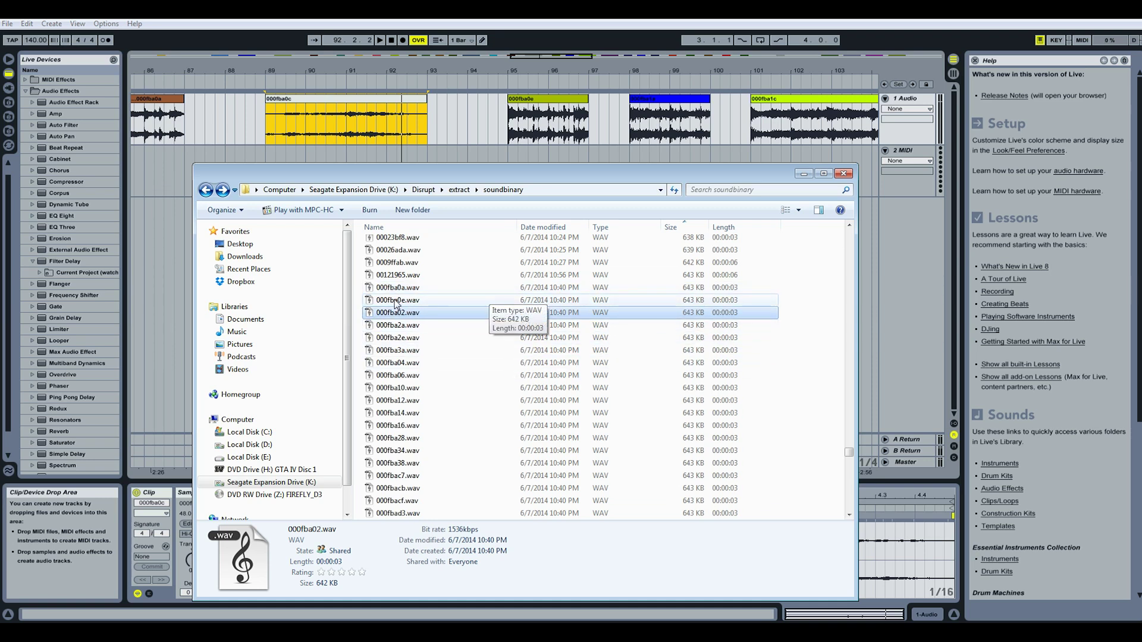
left_click(383, 291)
scroll(393, 300, "down", 3)
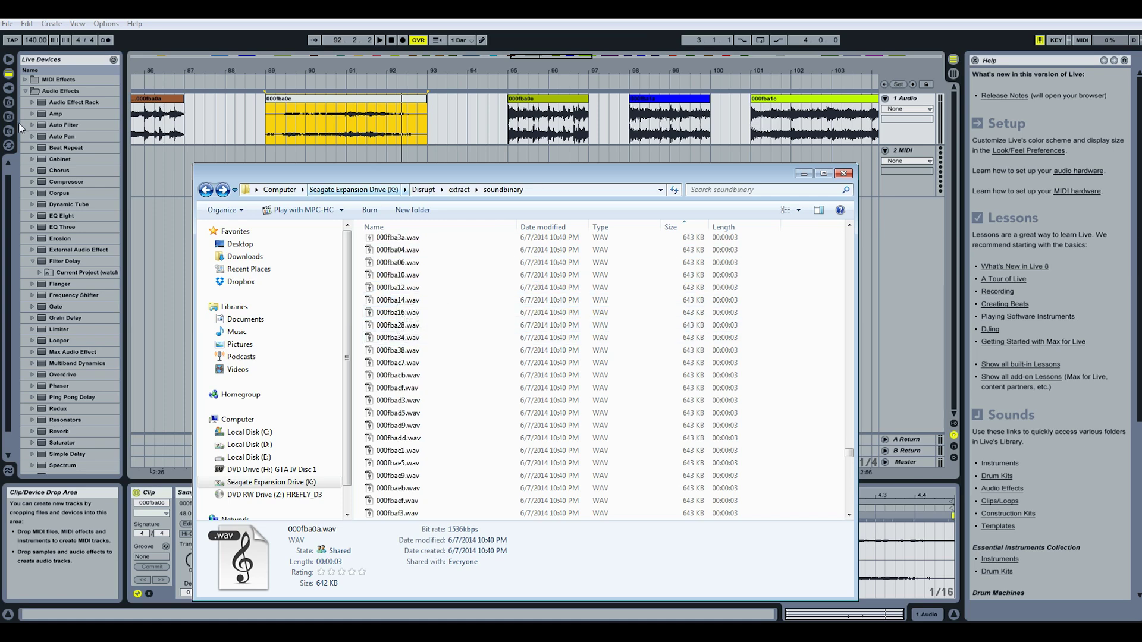
Step: Reposition the Explorer window and open the unknown folder inside extract's __UNKNOWN folder
left_click_drag(564, 171, 591, 126)
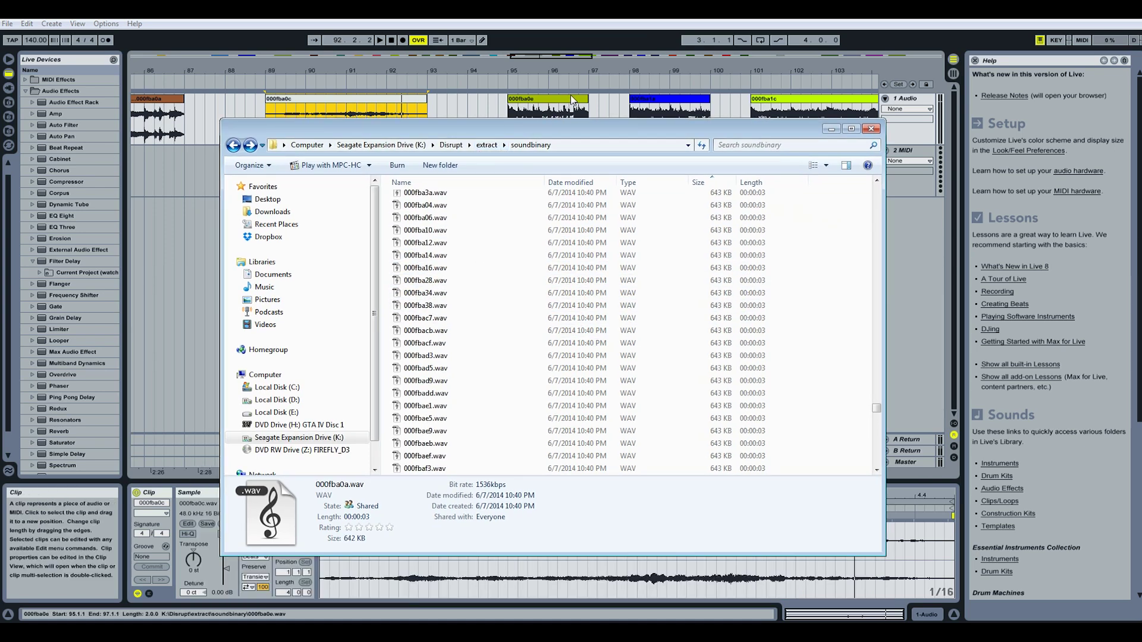
left_click_drag(565, 135, 539, 161)
left_click(452, 188)
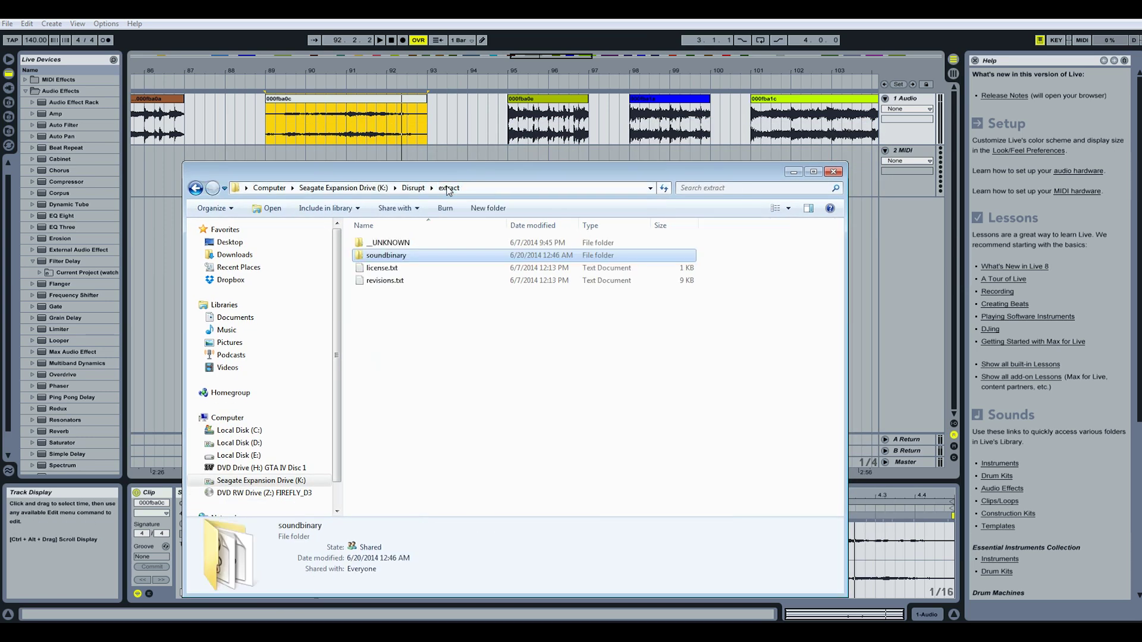
double_click(399, 243)
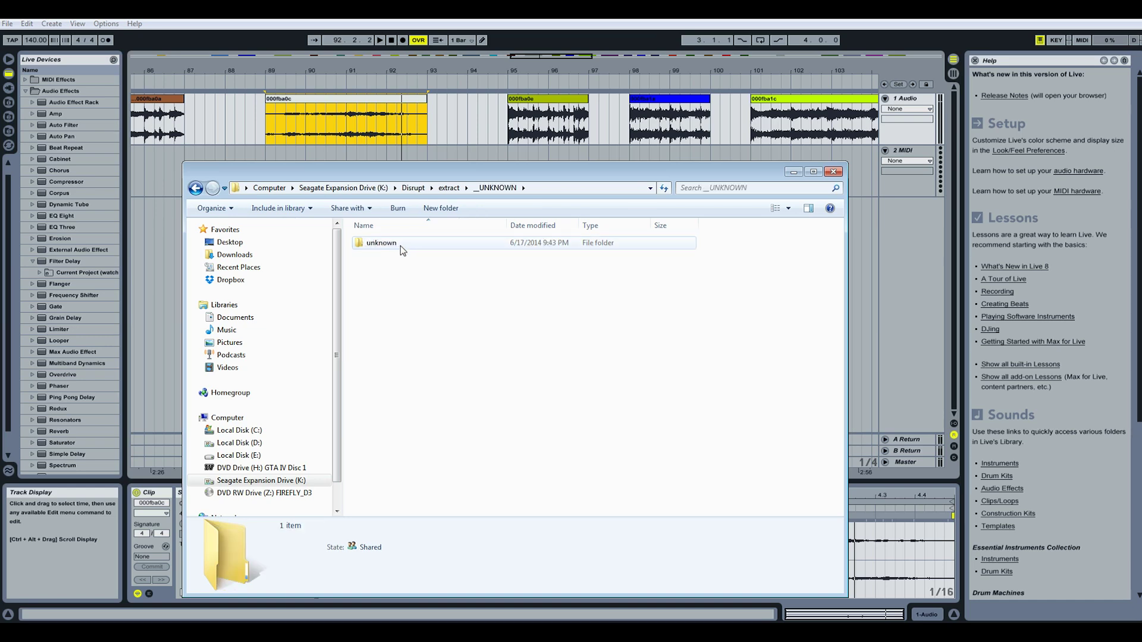
left_click(387, 248)
double_click(388, 243)
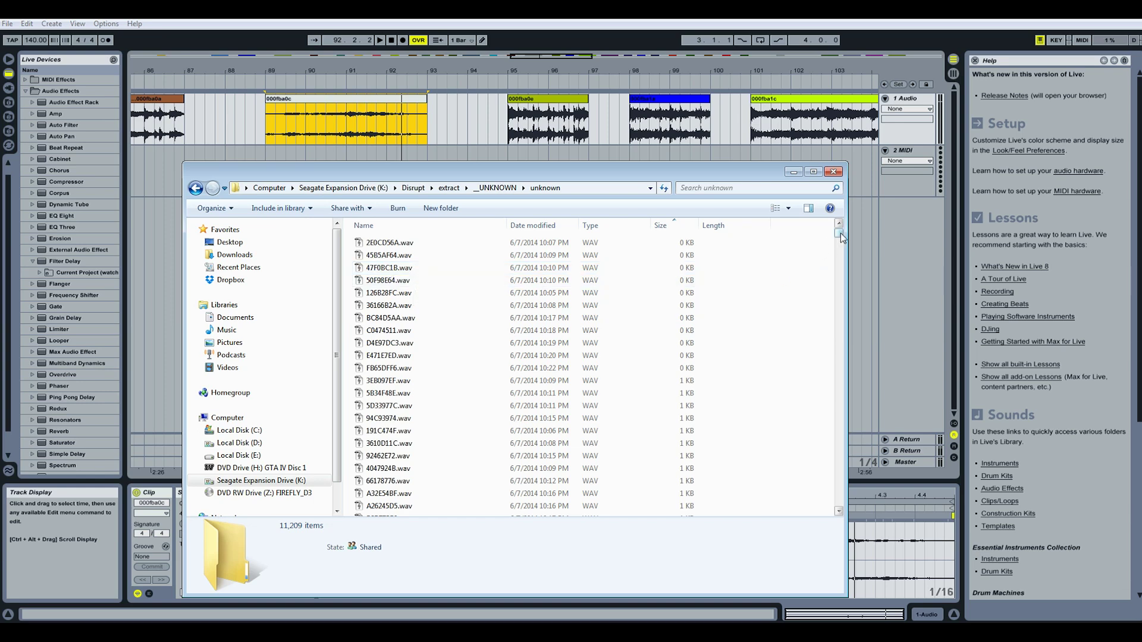
Step: Look through the size-sorted WAV files in the unknown folder for those around 643 KB
left_click_drag(840, 233, 843, 489)
left_click(598, 359)
scroll(599, 360, "down", 3)
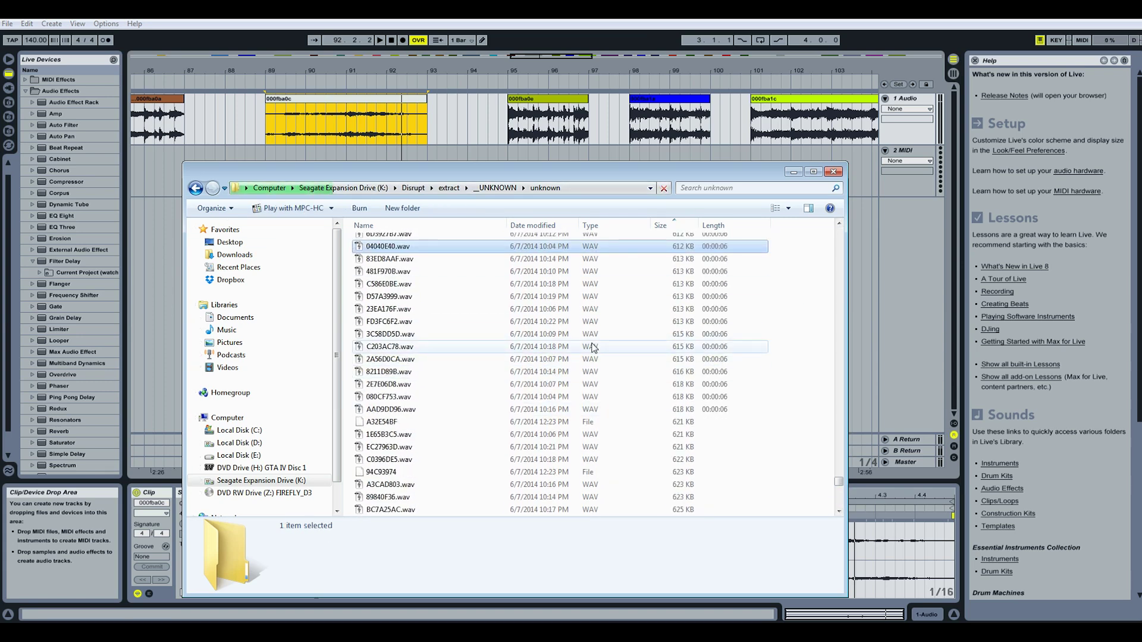
scroll(595, 346, "down", 4)
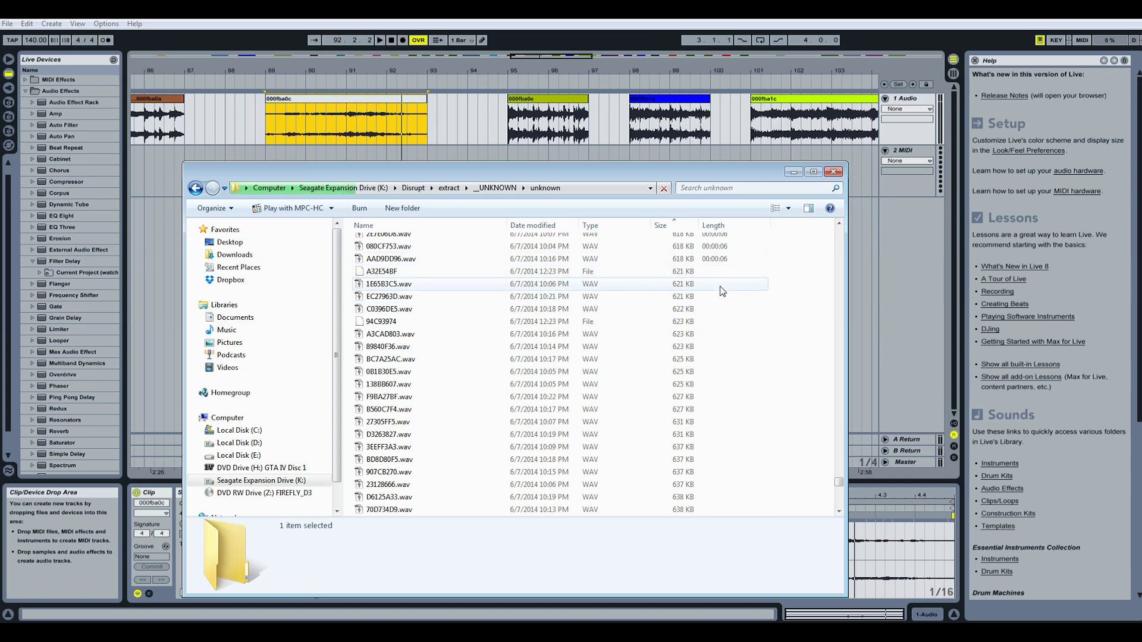
left_click(675, 397)
scroll(683, 364, "down", 6)
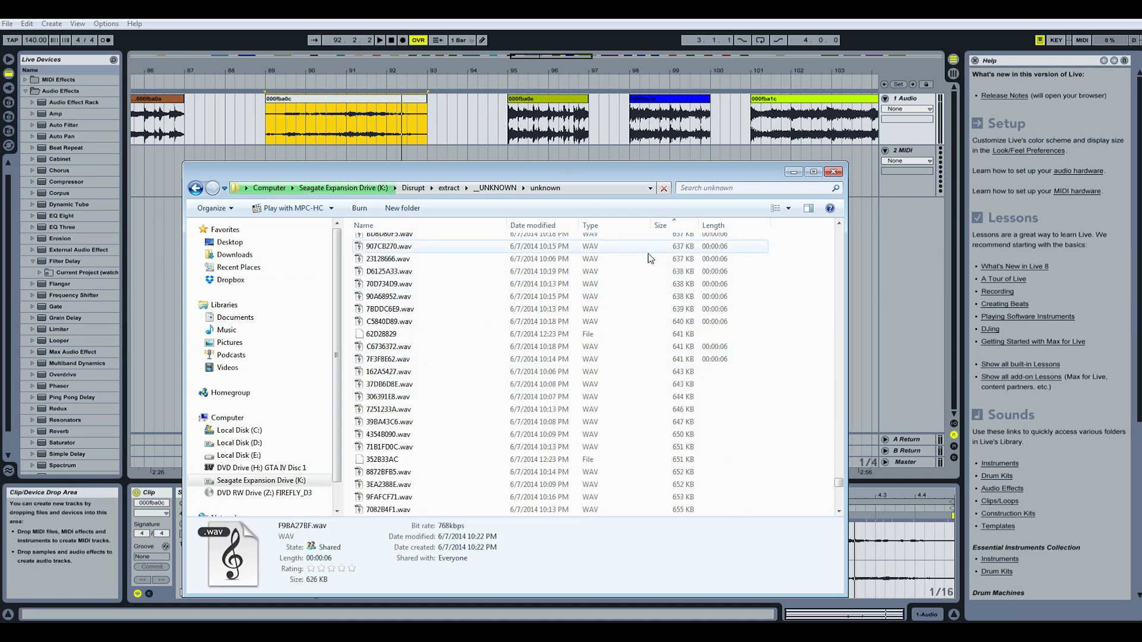
Step: Check 37DB6D8E.wav's details in the unknown folder, play it and close the player
left_click(693, 389)
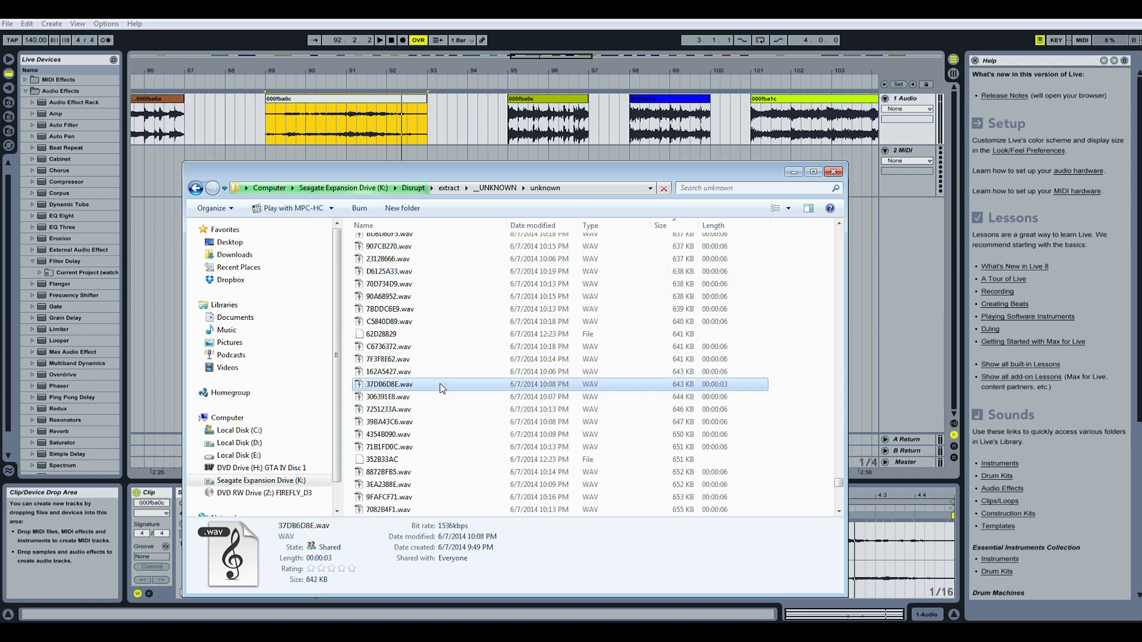
double_click(439, 387)
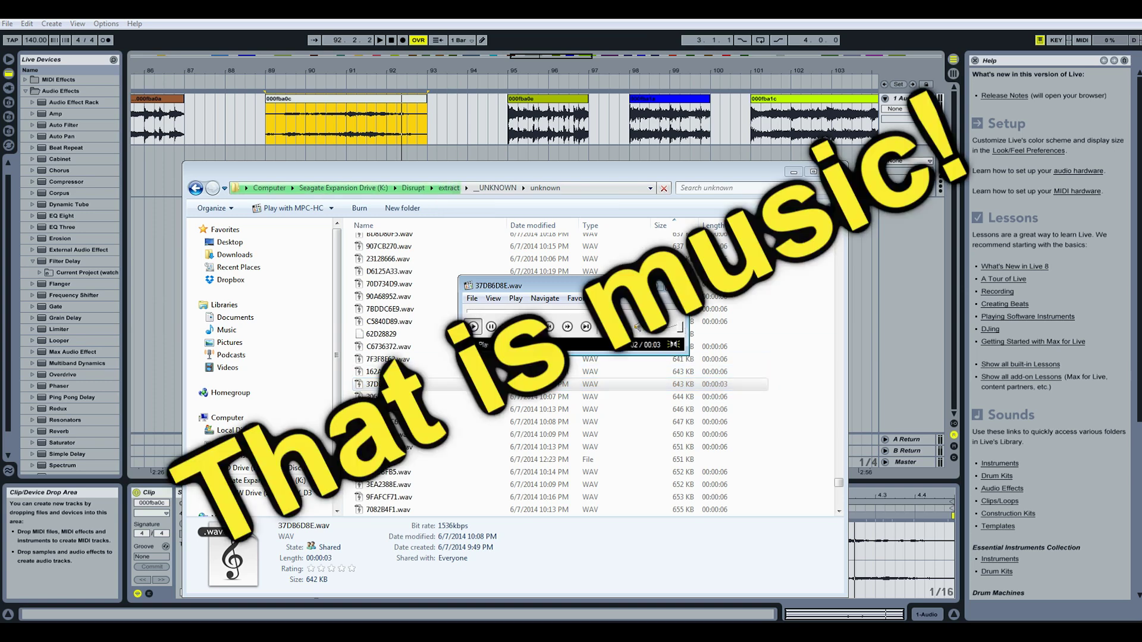
left_click(674, 287)
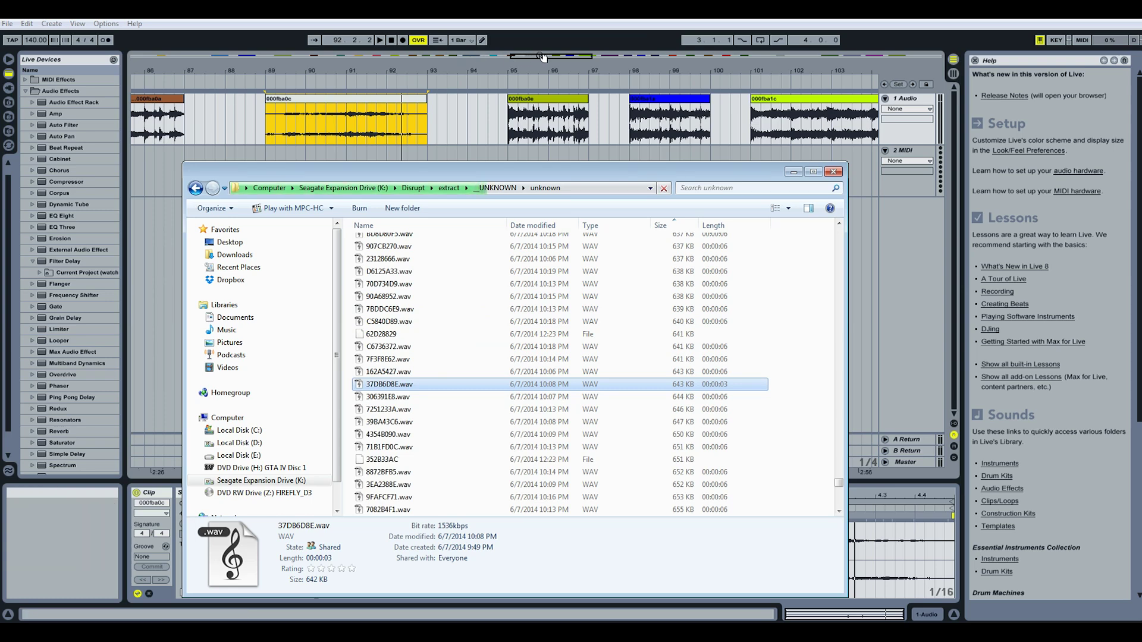
Step: Switch to Ableton Live, play the 000fba38 clip at bar 81 in the arrangement and stop playback
left_click_drag(544, 57, 545, 21)
left_click_drag(476, 59, 704, 110)
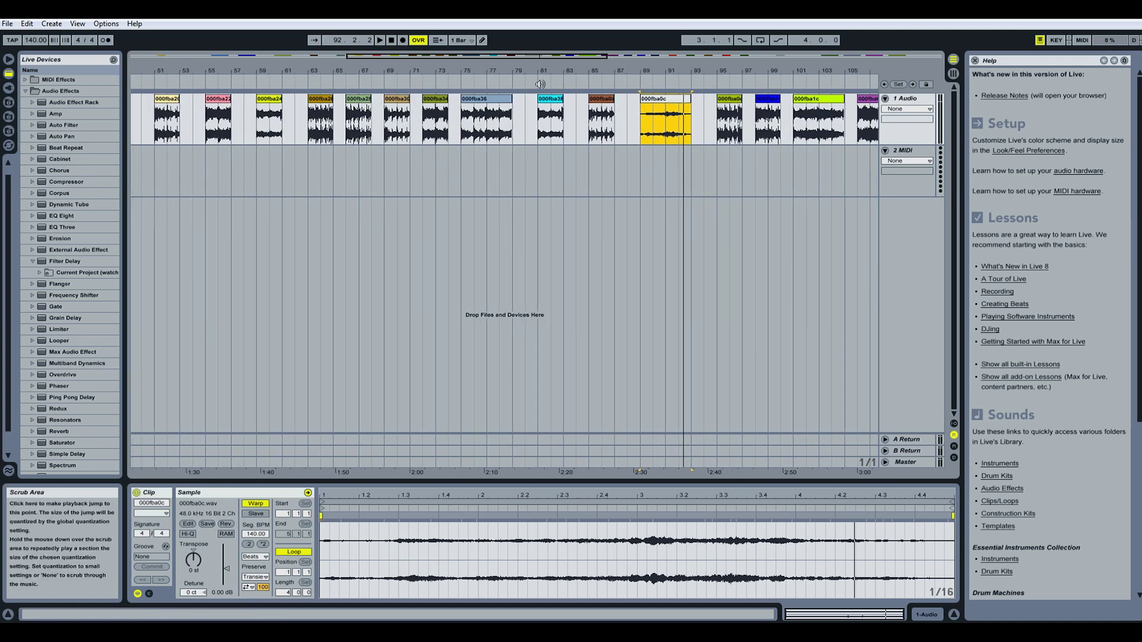
left_click(537, 82)
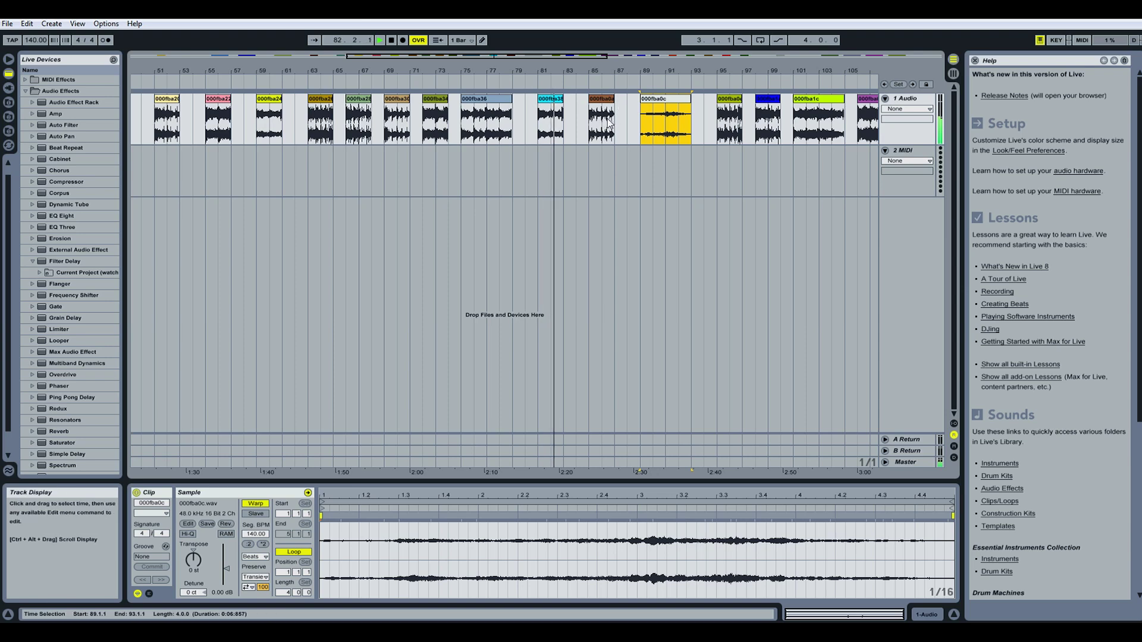
key("space")
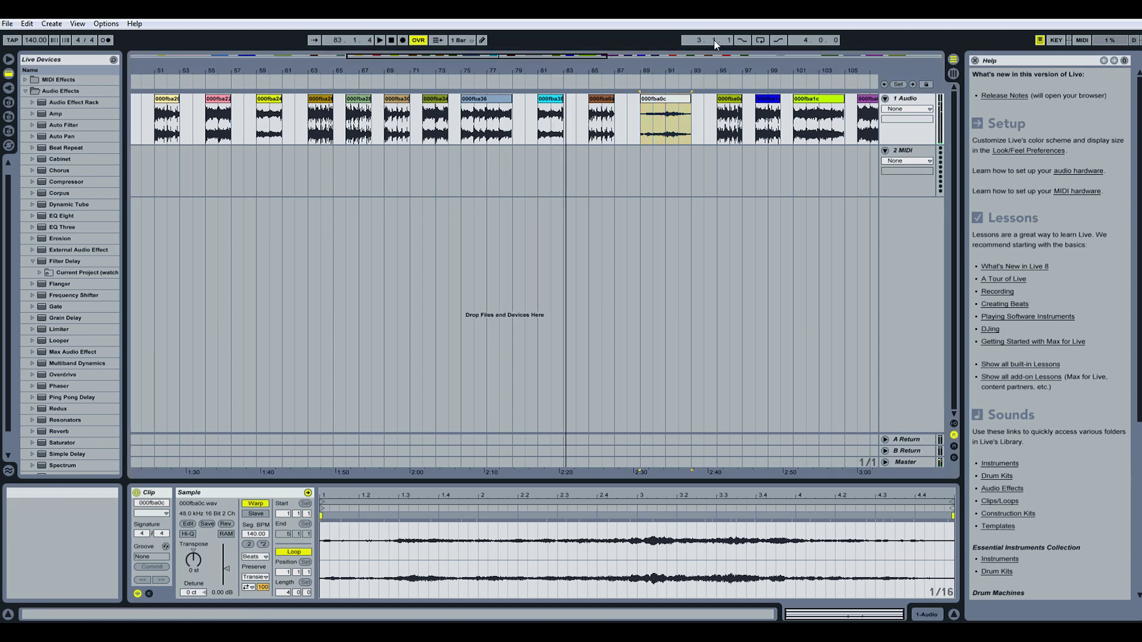
Step: Look over the arrangement's clips, play the 000fba3c clip at bar 19, stop playback and return to the song's start
left_click_drag(583, 61, 583, 36)
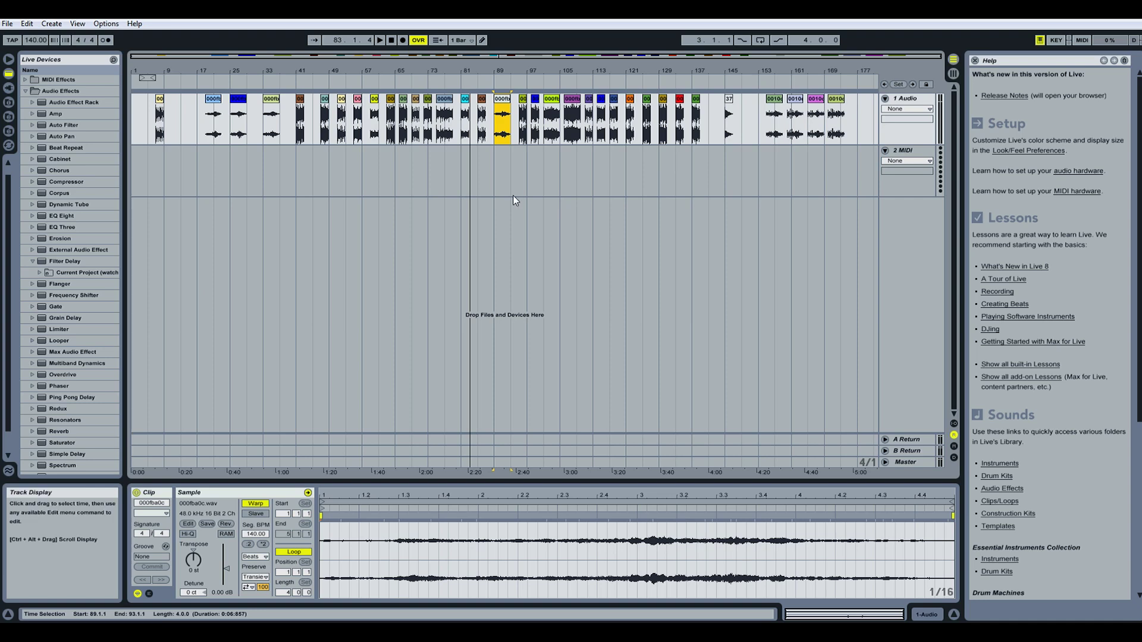
left_click_drag(645, 55, 645, 101)
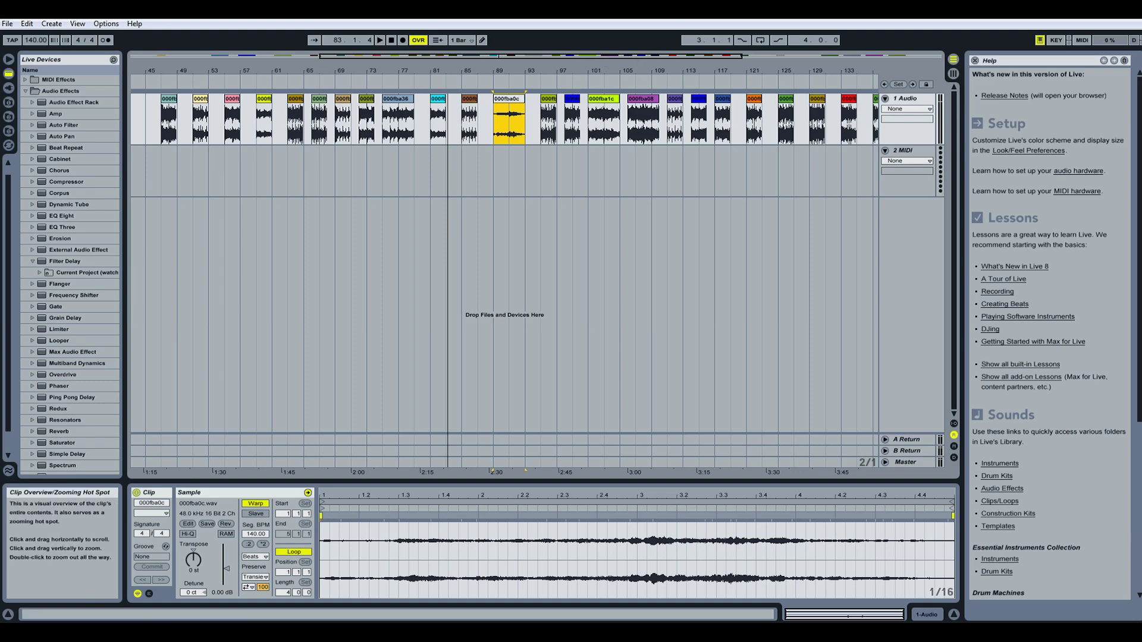
double_click(634, 58)
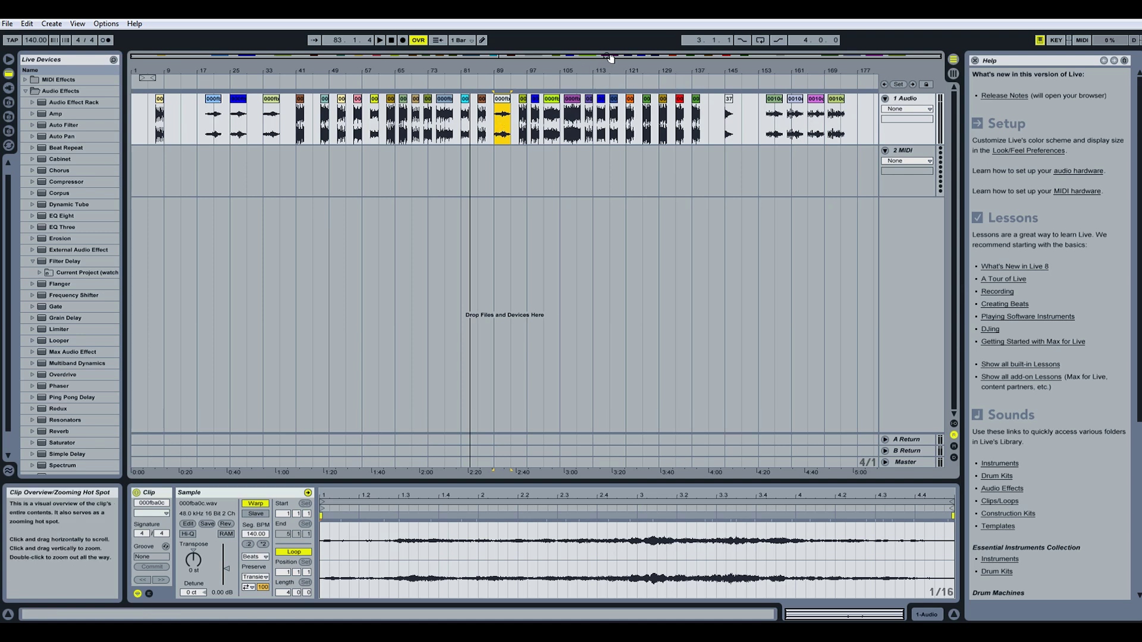
left_click_drag(610, 58, 610, 92)
left_click_drag(273, 70, 272, 66)
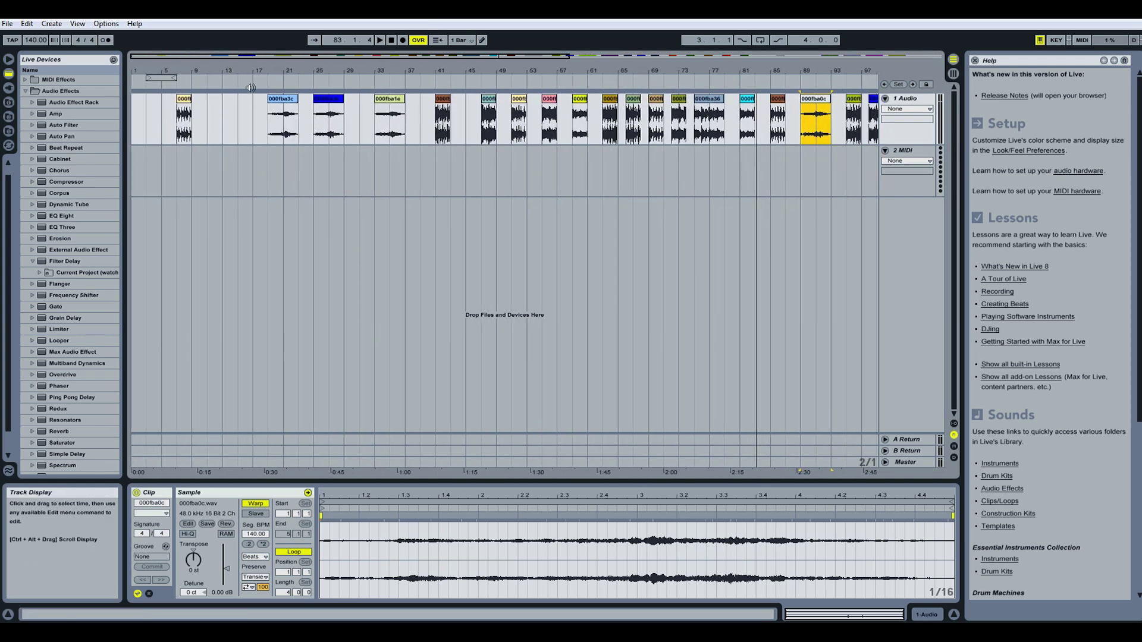
left_click(268, 80)
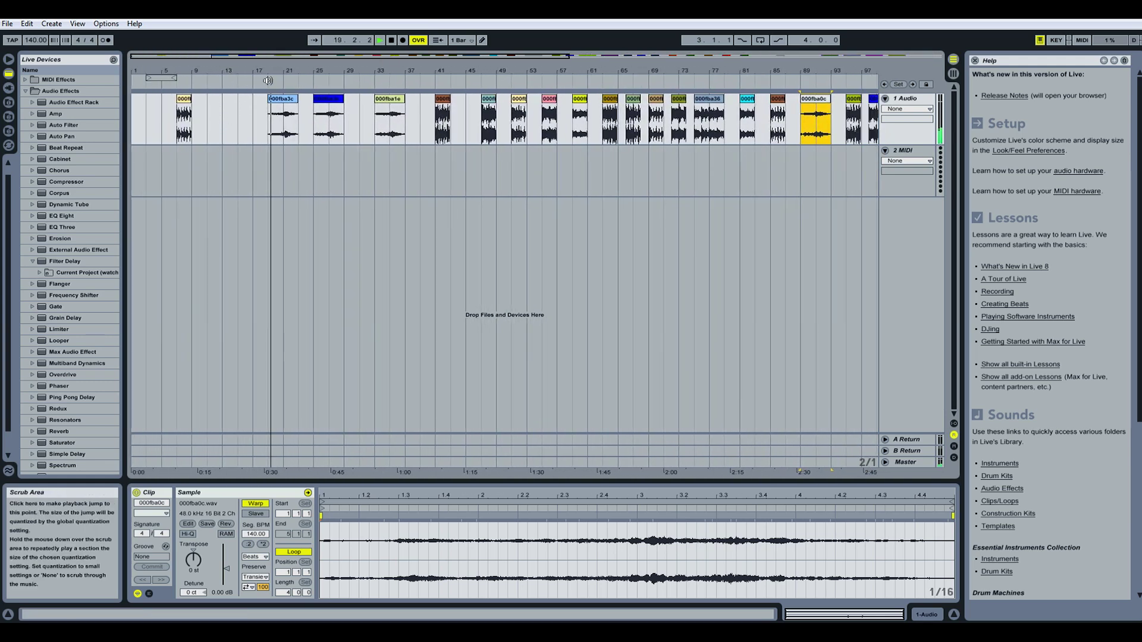
left_click(392, 42)
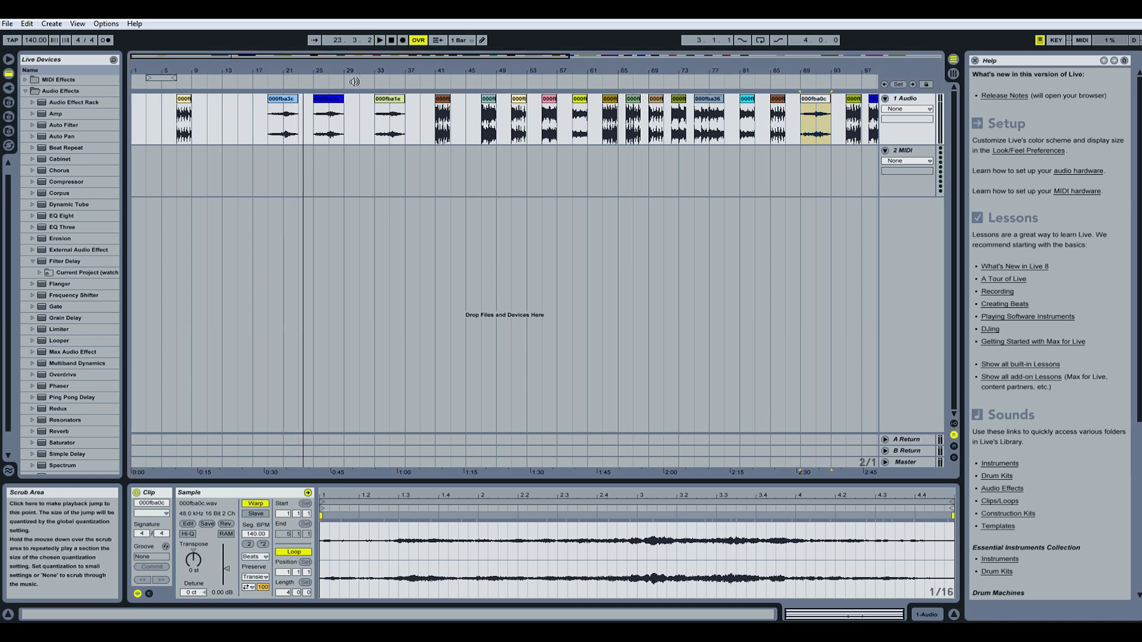
left_click(392, 43)
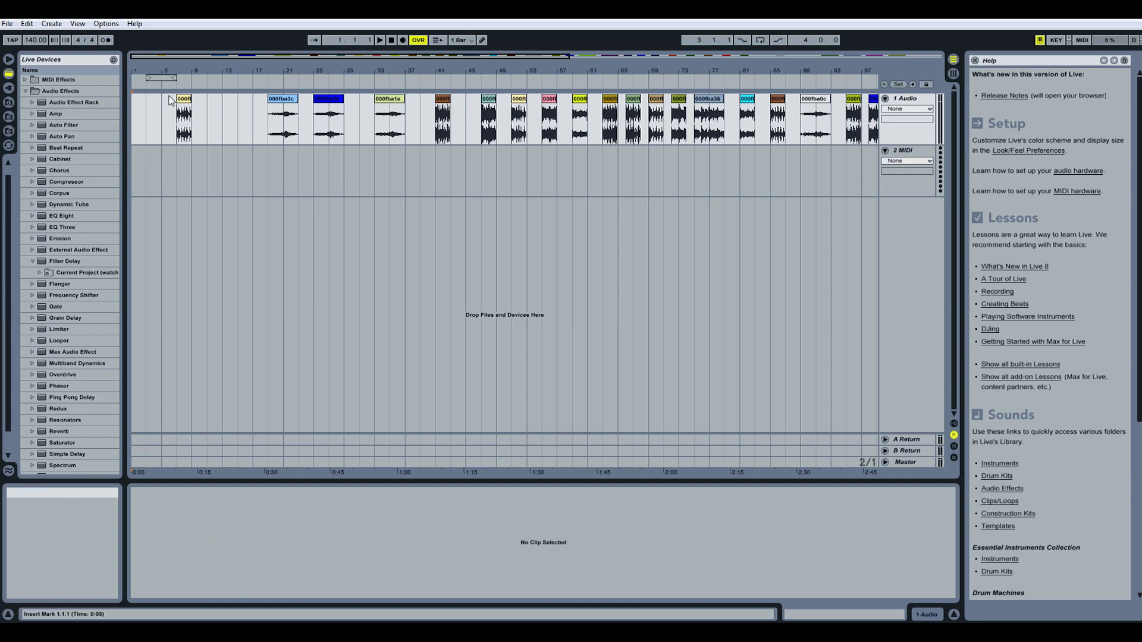
Step: Place the quiet 000fba3c, 000fba3e, 000fba1e and 000fba0c clips near the song's start, at bars 5, 11, 17 and 23
left_click_drag(183, 99, 274, 111)
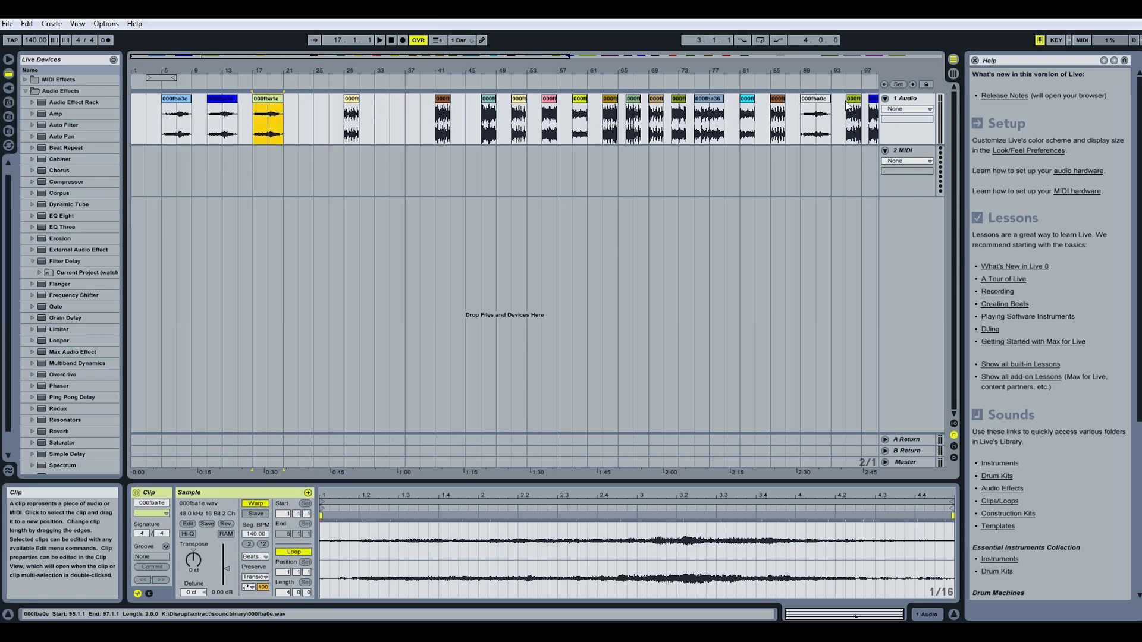
left_click_drag(821, 102, 380, 105)
left_click(380, 104)
Step: Move 0010d22b, 0010d22d, 0010d22f and 0010d229 together from the arrangement's end to the second track, around bar 40
left_click_drag(421, 59, 660, 88)
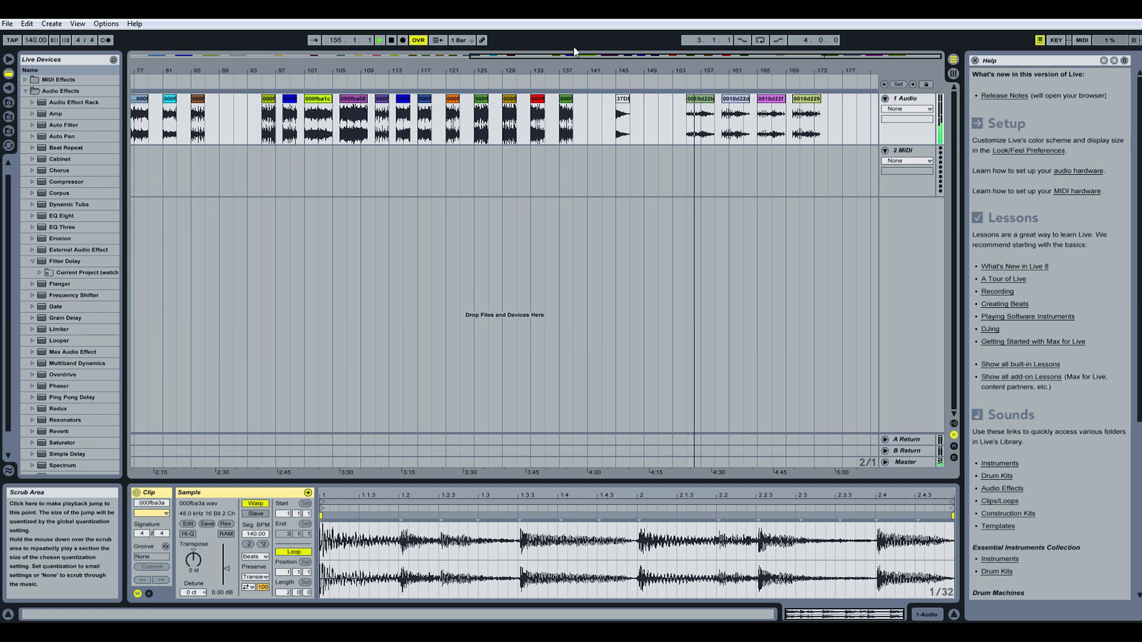
left_click_drag(857, 119, 829, 119)
left_click_drag(700, 105, 137, 111)
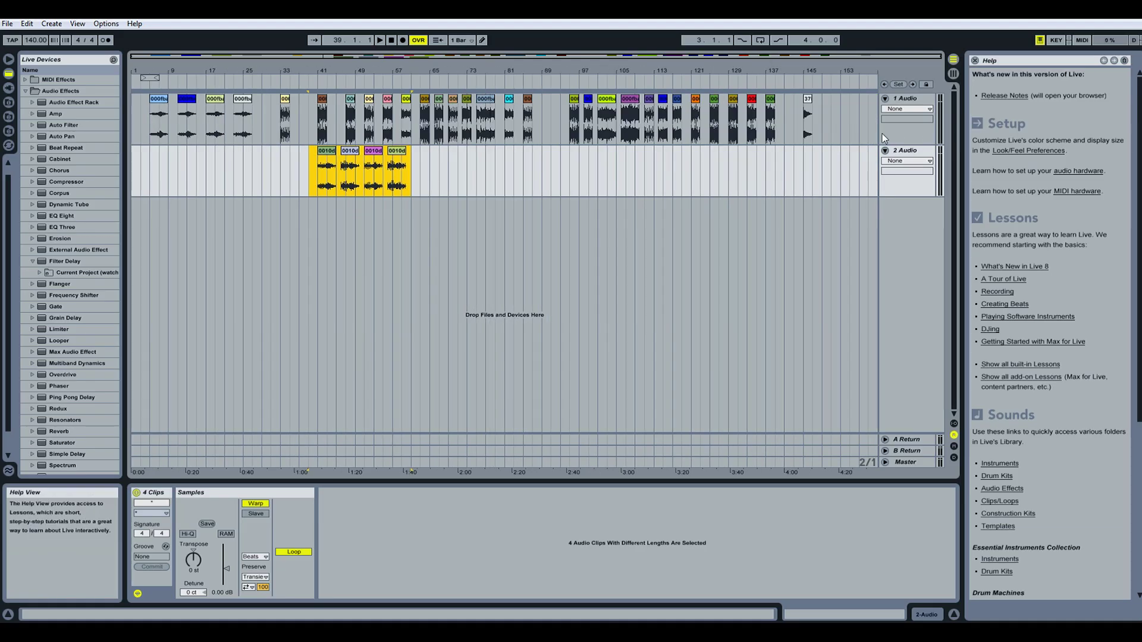
Step: Shift all remaining louder clips on the first track further along, so that 000fba3a starts at bar 113
left_click(524, 149)
left_click_drag(522, 145, 690, 101)
left_click(502, 119)
Step: Move the four 0010d22 clips from the second track to the first, at bars 29, 35, 41 and 47
left_click_drag(321, 151, 296, 113)
left_click_drag(350, 157, 326, 107)
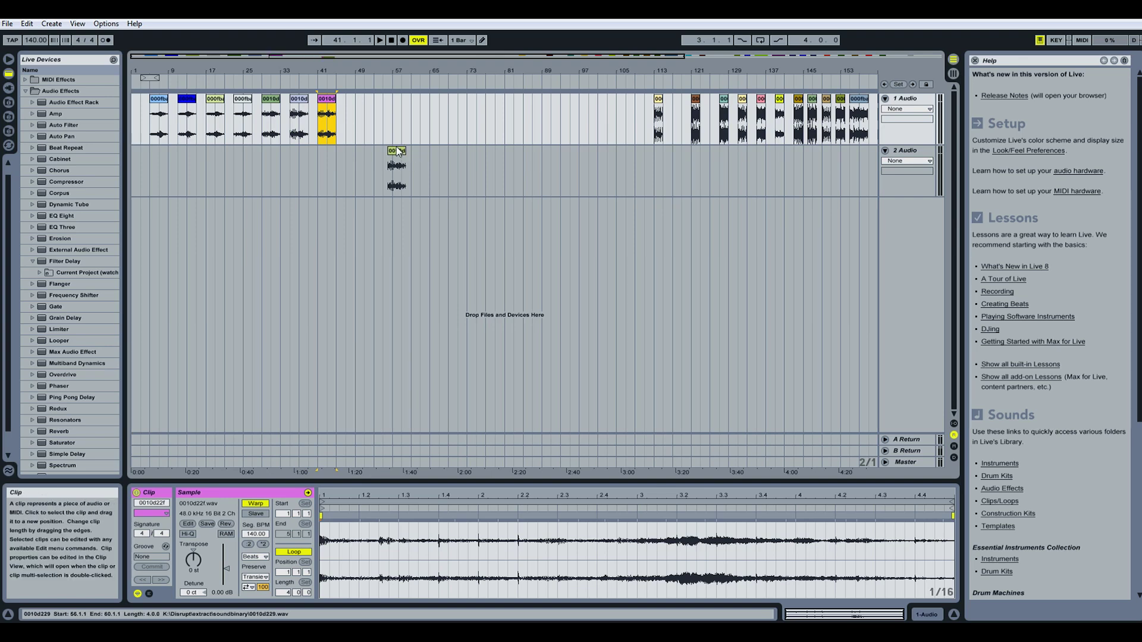
left_click_drag(399, 156, 357, 108)
Step: Close the gaps after 0010d22b by placing 0010d22d at bar 33, 0010d22f at bar 37 and 0010d229 at bar 41
left_click_drag(447, 59, 279, 42)
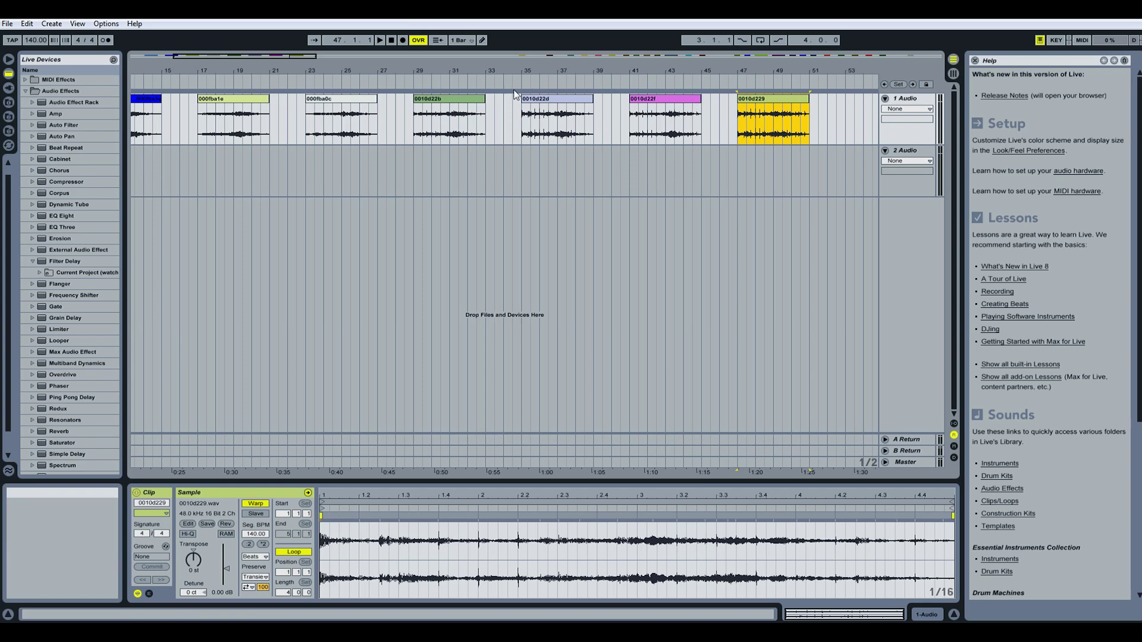
left_click_drag(298, 64, 302, 85)
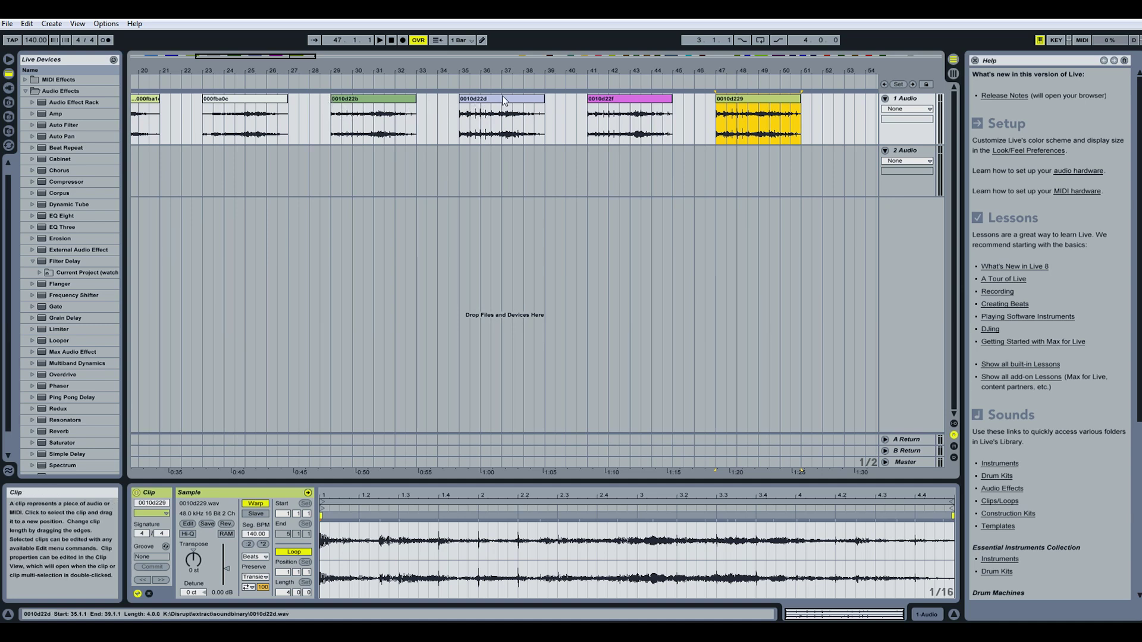
left_click_drag(494, 97, 451, 97)
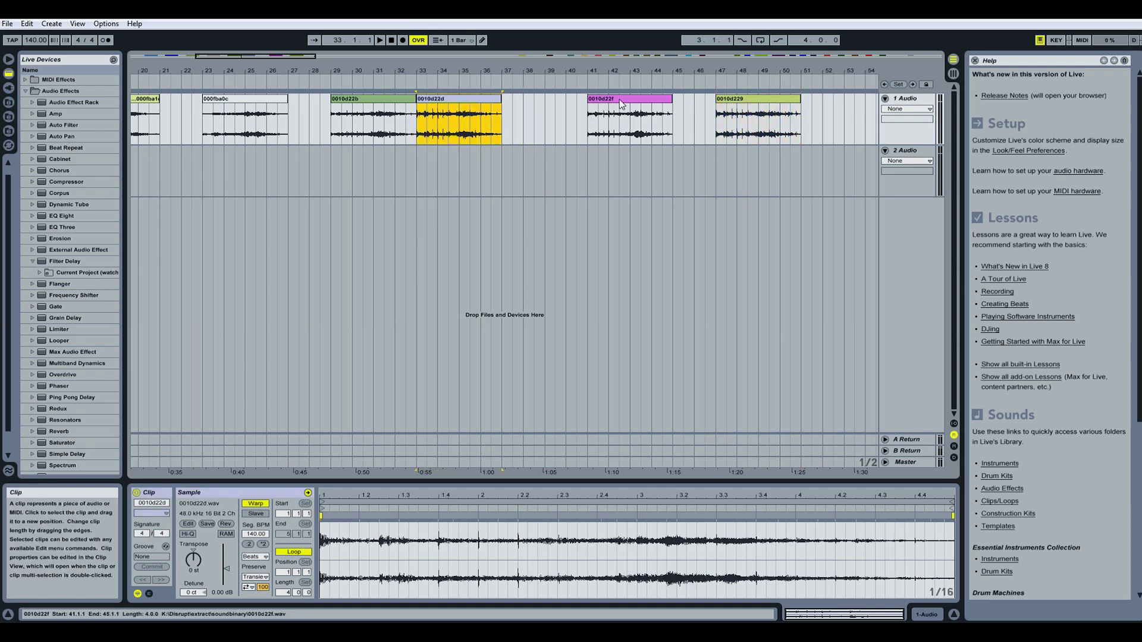
left_click_drag(626, 99, 548, 99)
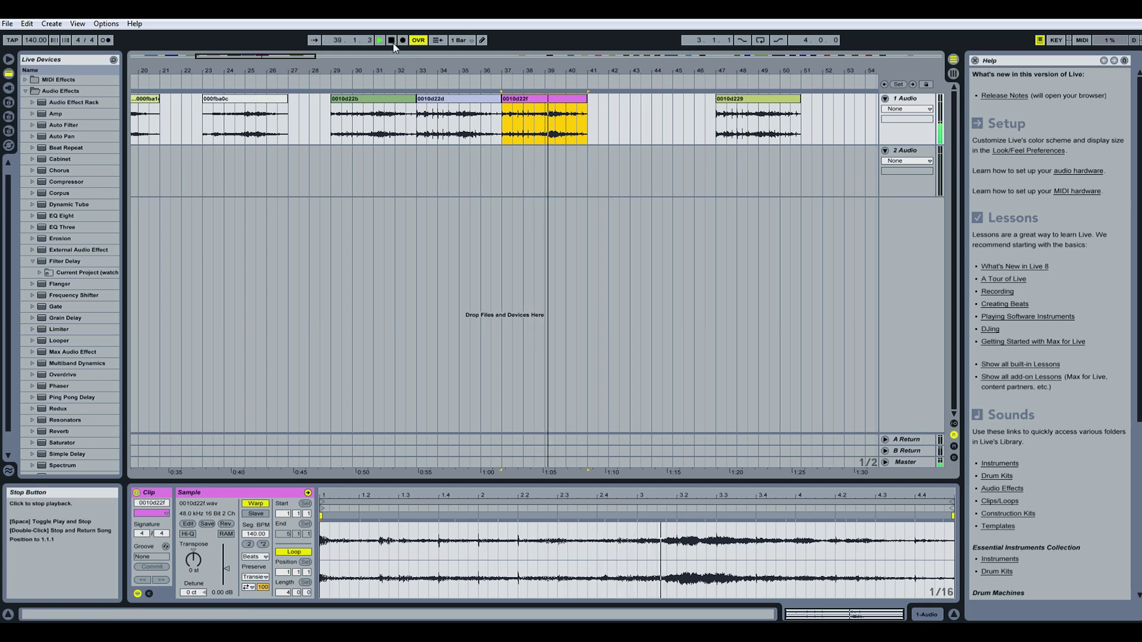
key("space")
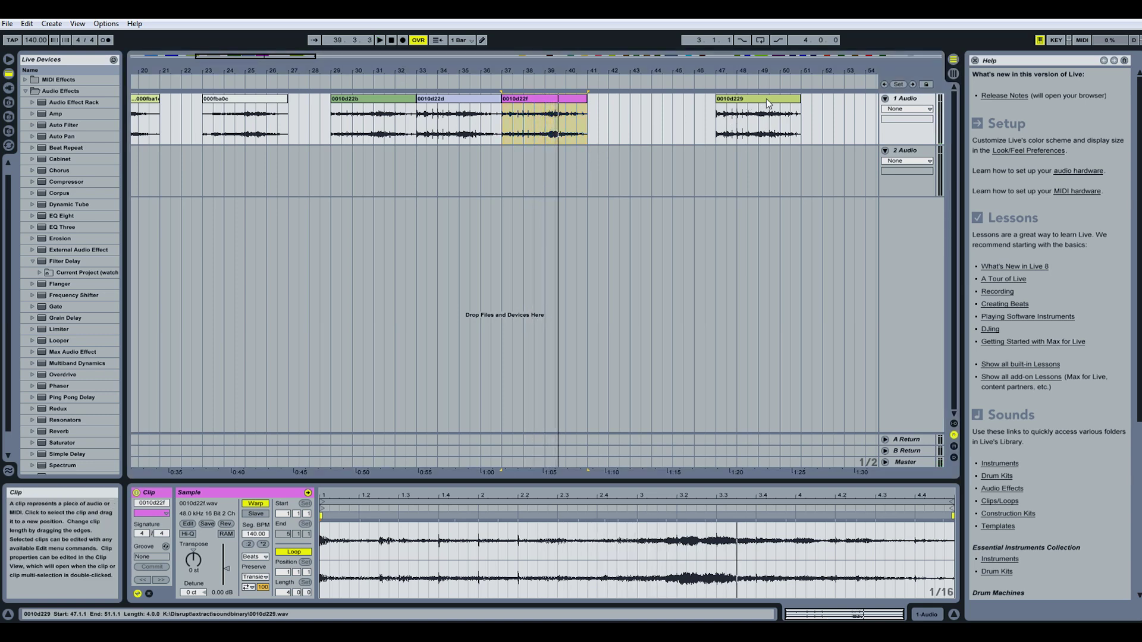
left_click_drag(765, 99, 637, 109)
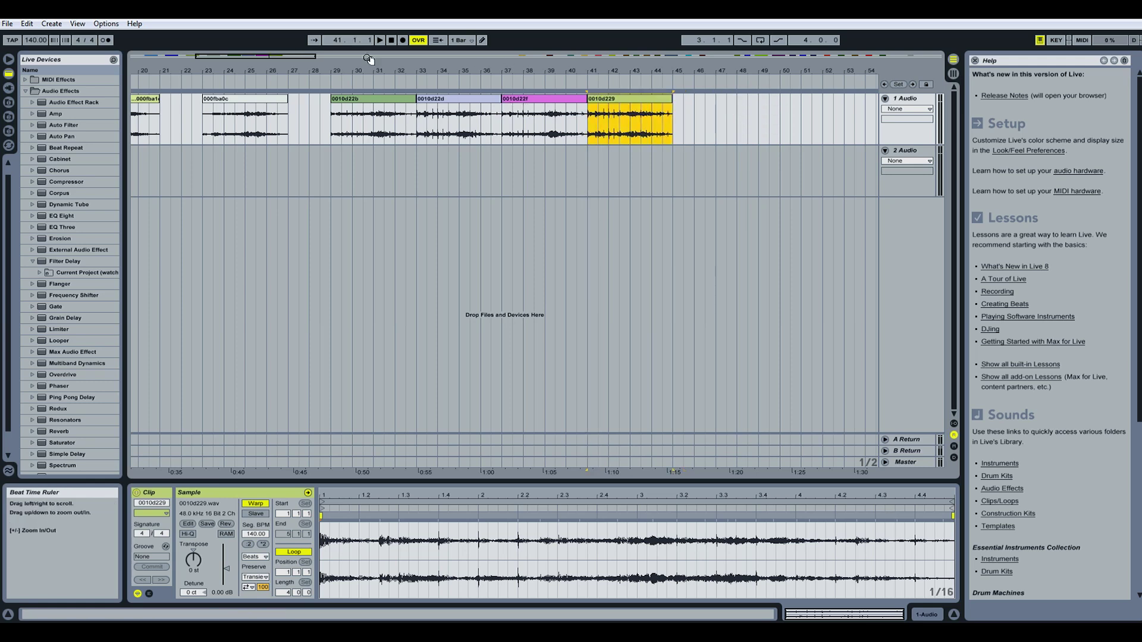
Step: Play the transition from 0010d22f into 0010d229 and stop playback
left_click_drag(311, 59, 274, 72)
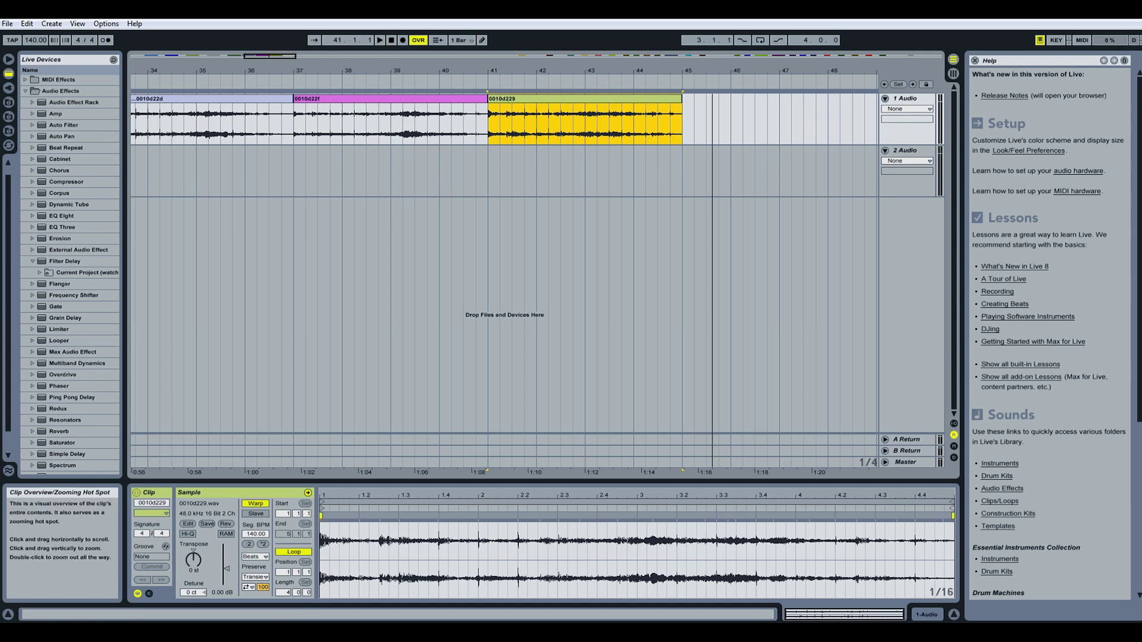
mouse_move(432, 70)
left_mouse_down()
mouse_move(451, 42)
mouse_move(432, 59)
left_mouse_up()
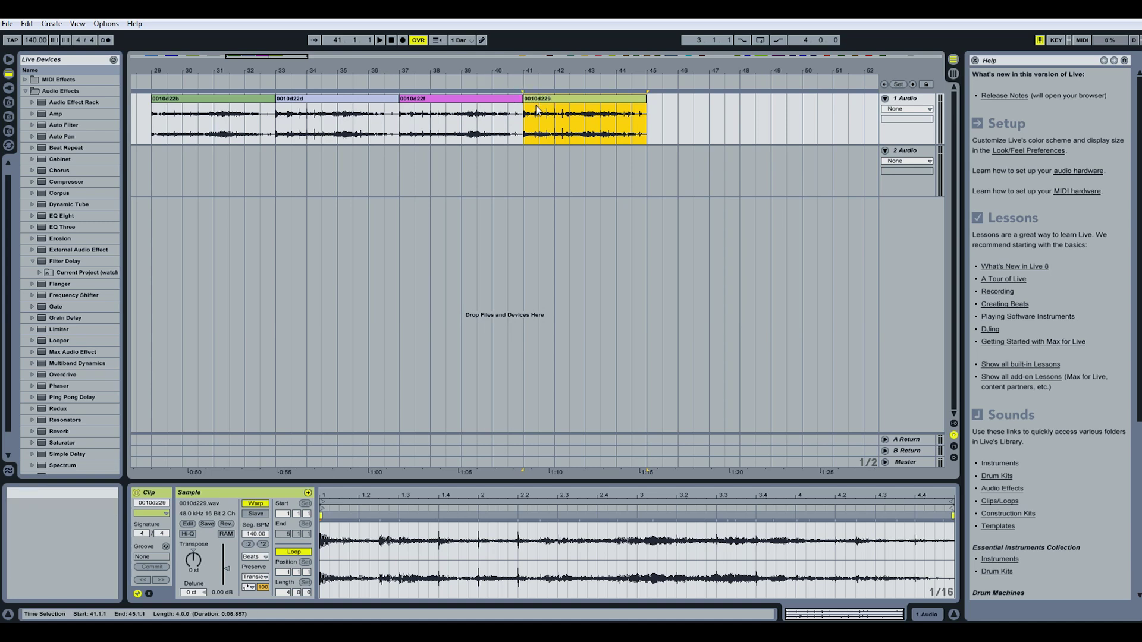
key("space")
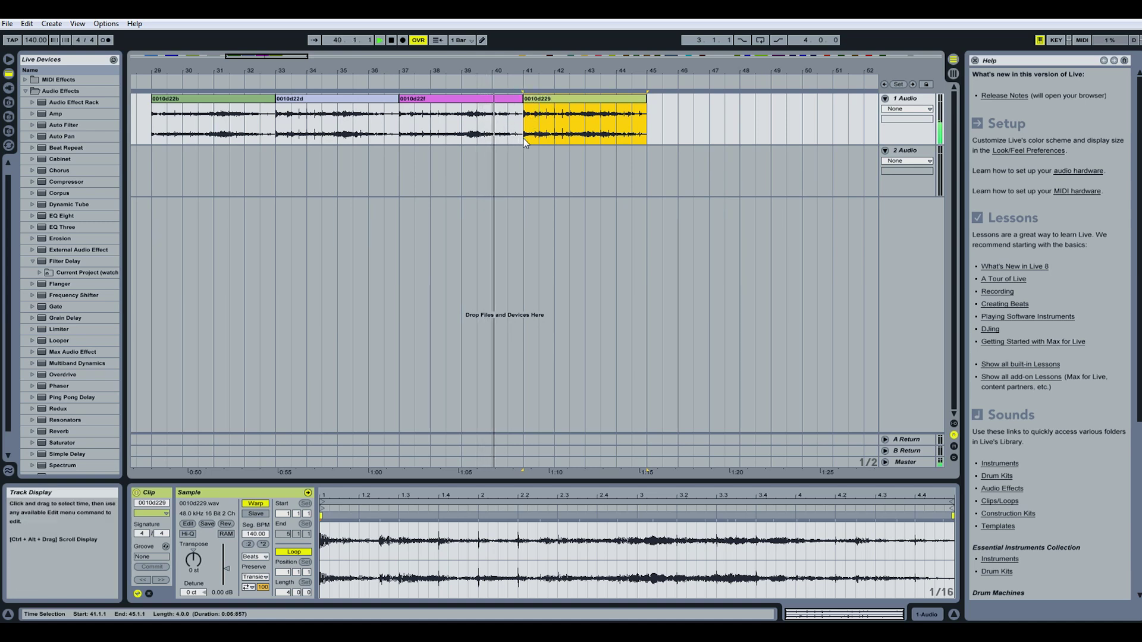
left_click(392, 44)
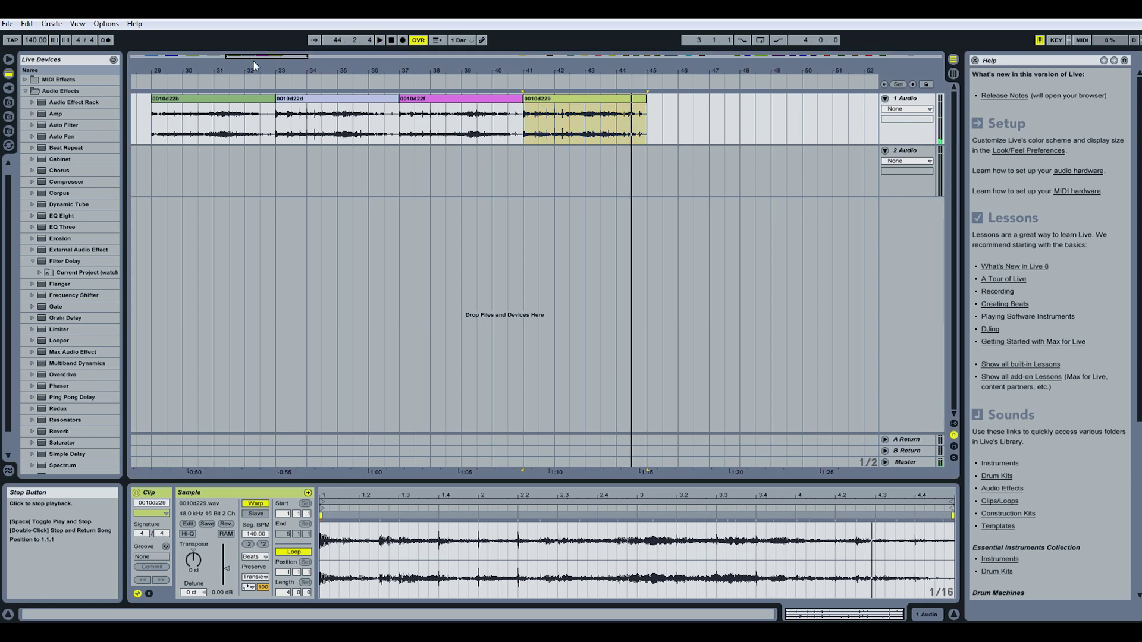
Step: Join the four quiet 000fba clips back to back: 000fba3c at bar 7 before 000fba3e, then 000fba1e at 15 and 000fba0c at 19
left_click_drag(255, 58, 311, 59)
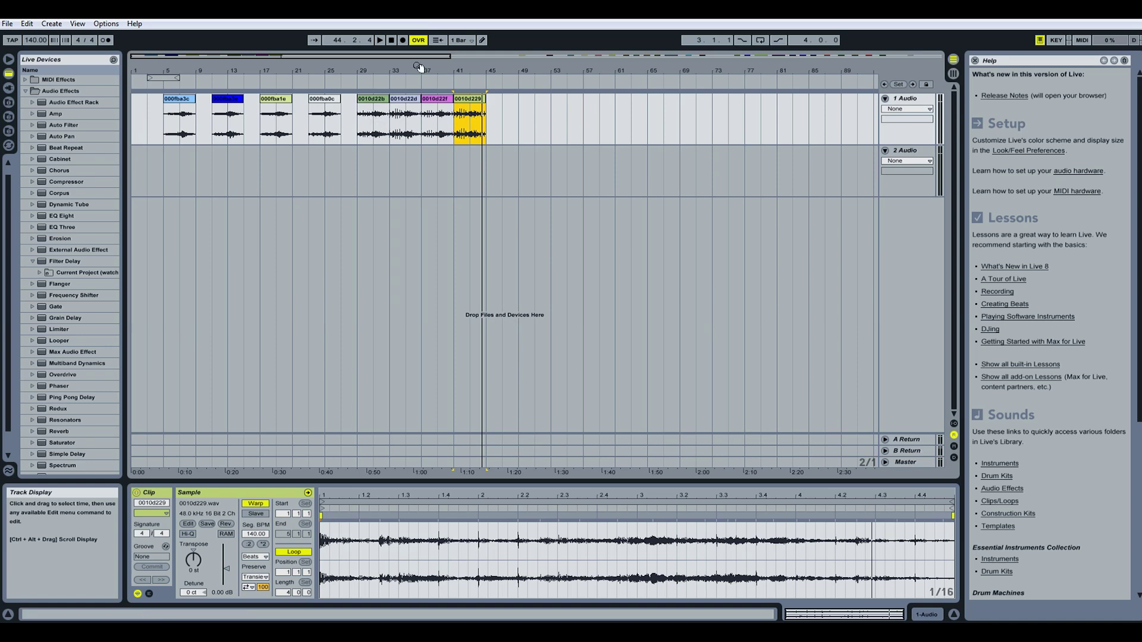
left_click_drag(404, 59, 371, 69)
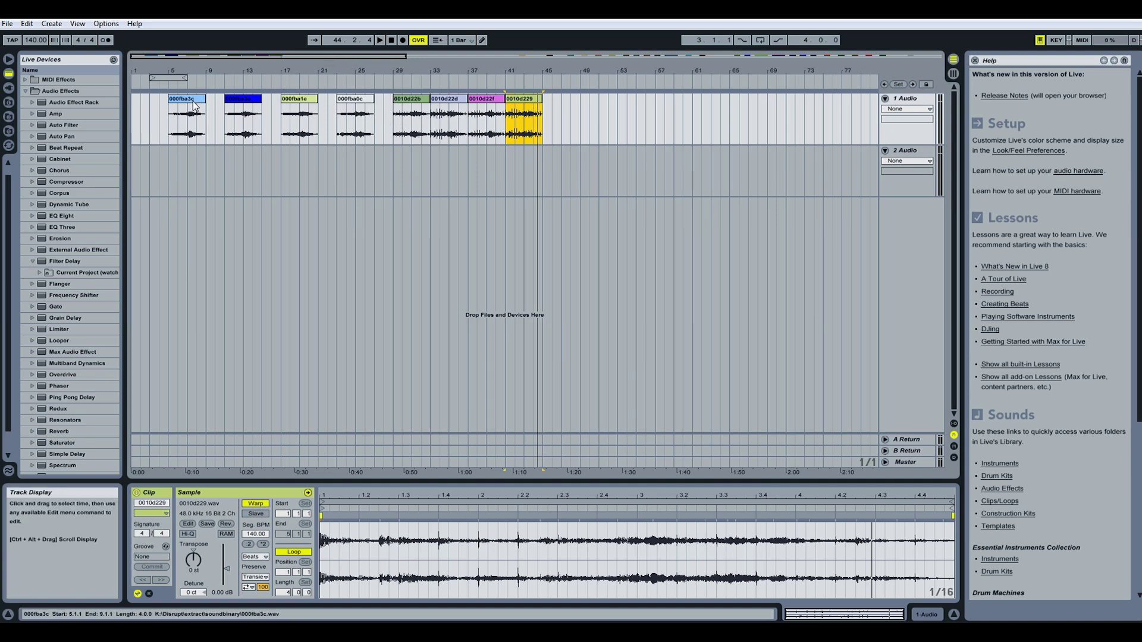
left_click_drag(195, 105, 209, 117)
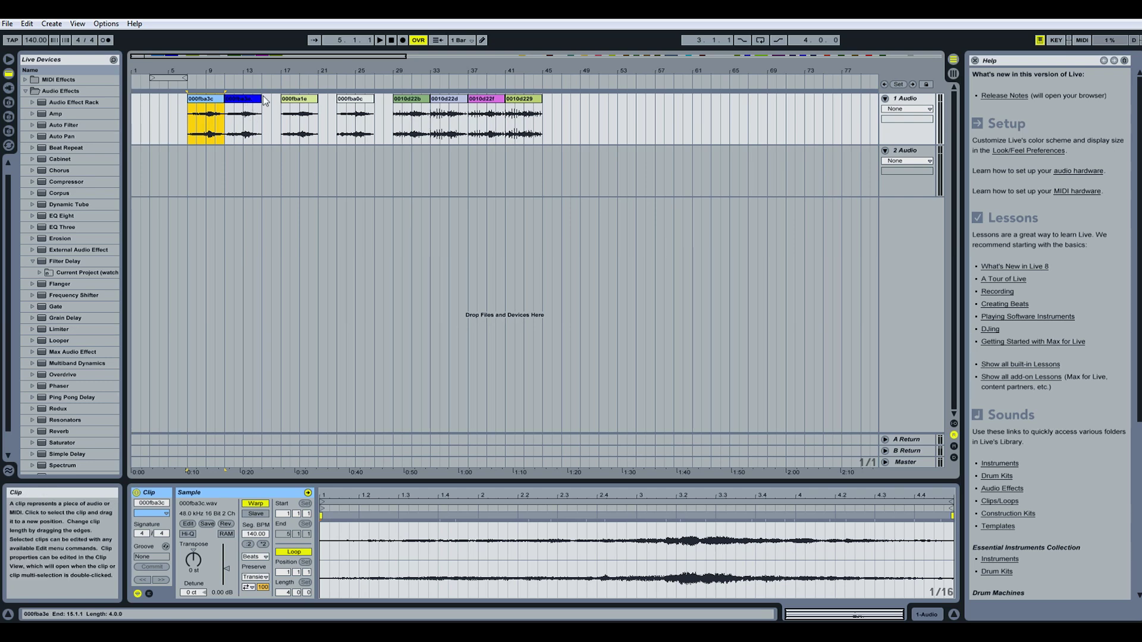
left_click_drag(294, 116, 276, 116)
left_click_drag(348, 102, 311, 107)
Step: Reorder the quiet clips with 000fba3e first at 5.3.1, followed without gaps by 000fba3c, 000fba1e and 000fba0c
left_click_drag(331, 56, 249, 55)
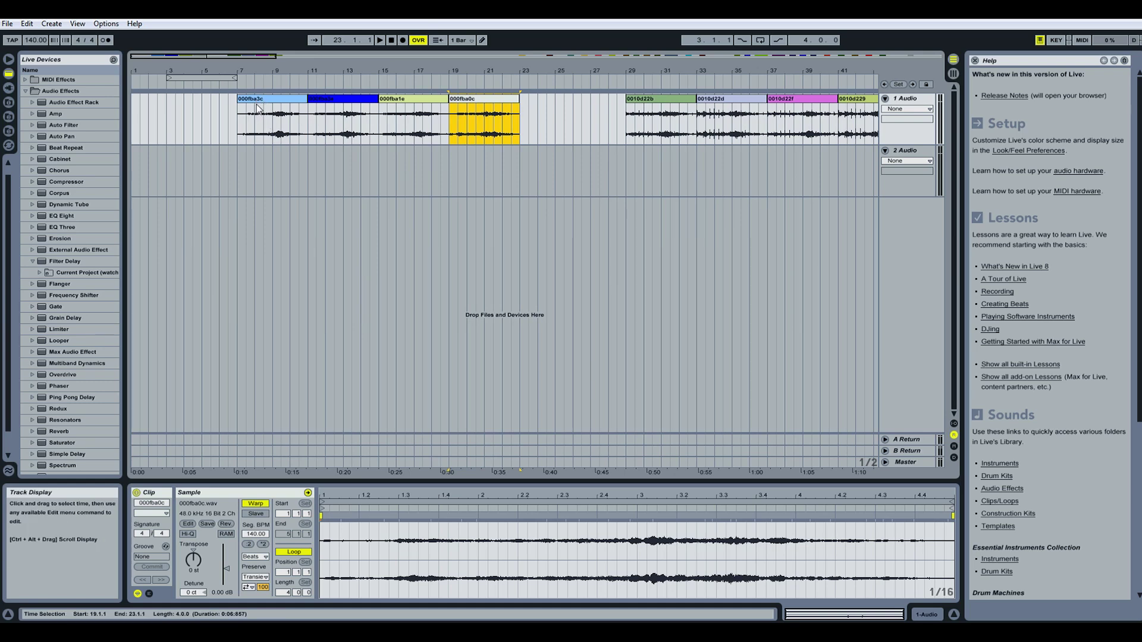
left_click_drag(337, 59, 360, 122)
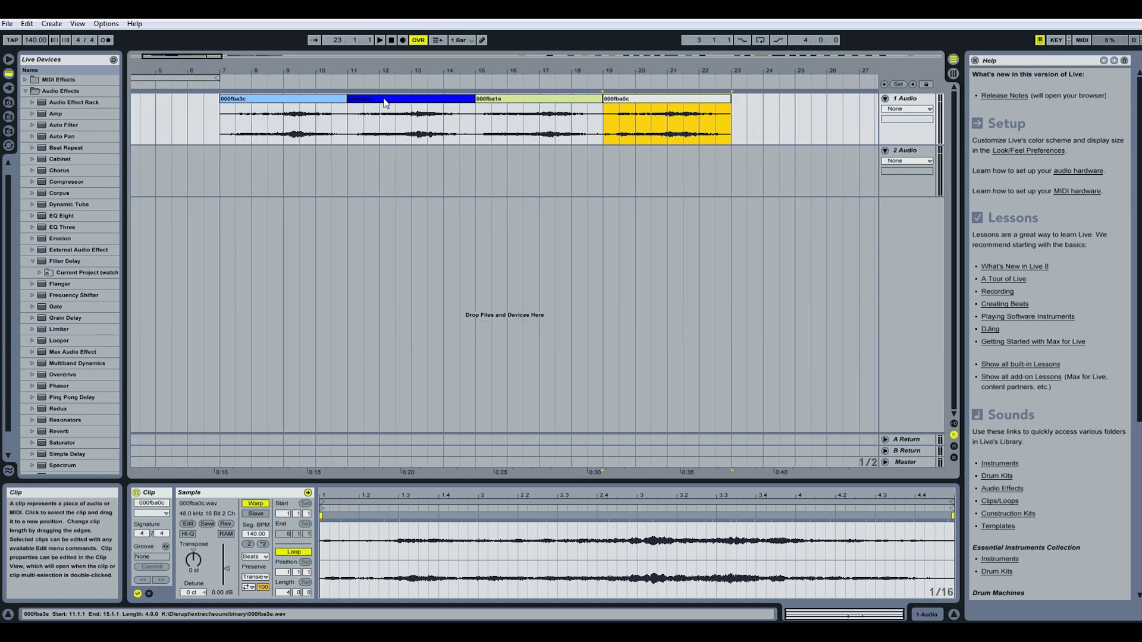
left_click_drag(403, 100, 155, 101)
left_click_drag(270, 102, 349, 103)
left_click_drag(159, 99, 242, 110)
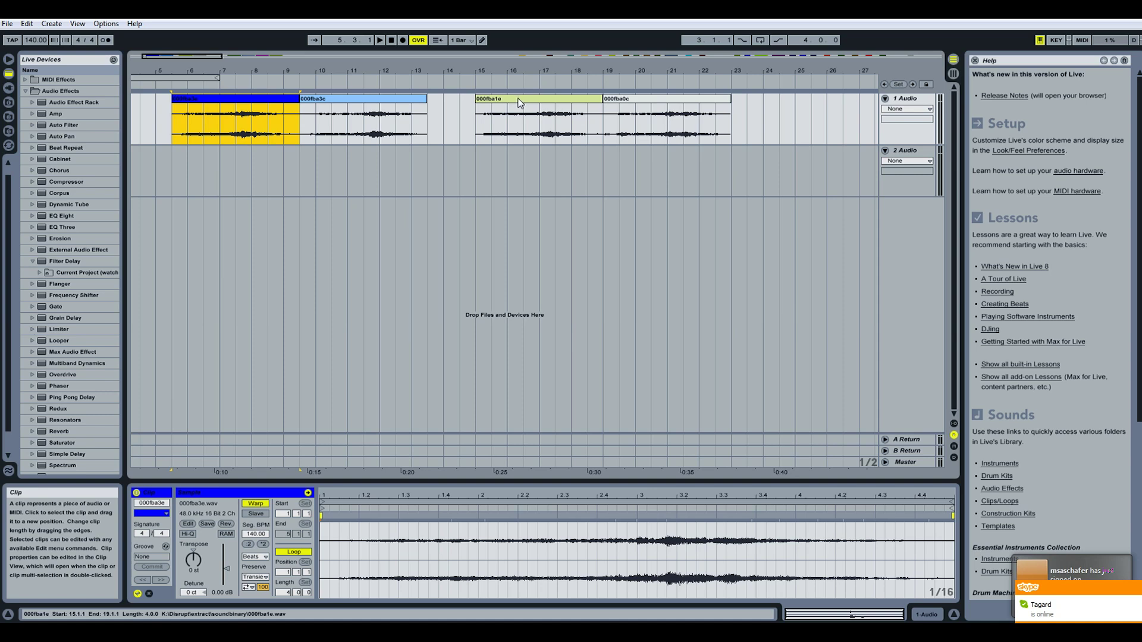
left_click_drag(520, 103, 473, 103)
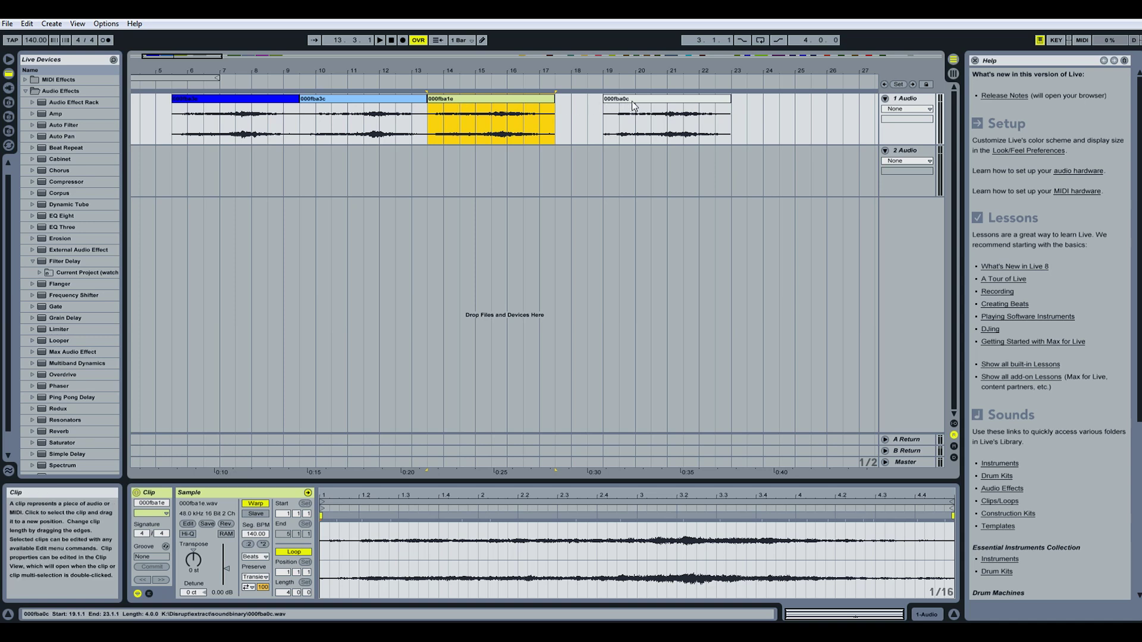
left_click_drag(633, 99, 593, 107)
Step: Play the reordered quiet clips from around bar 8, check their transitions and stop playback
left_click_drag(198, 60, 194, 55)
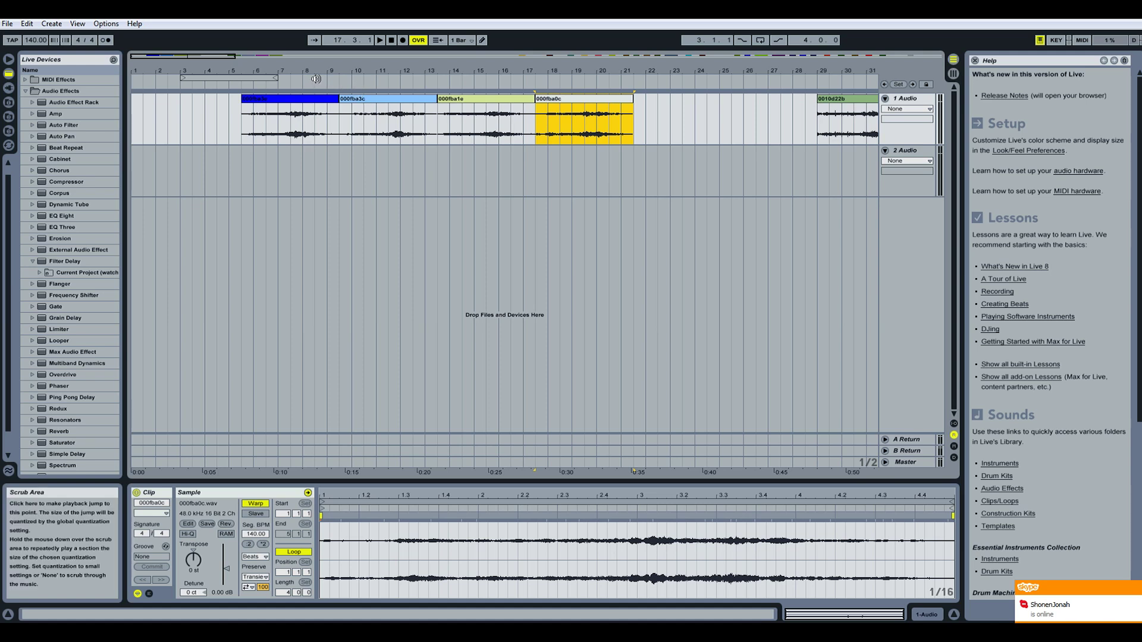
left_click(316, 79)
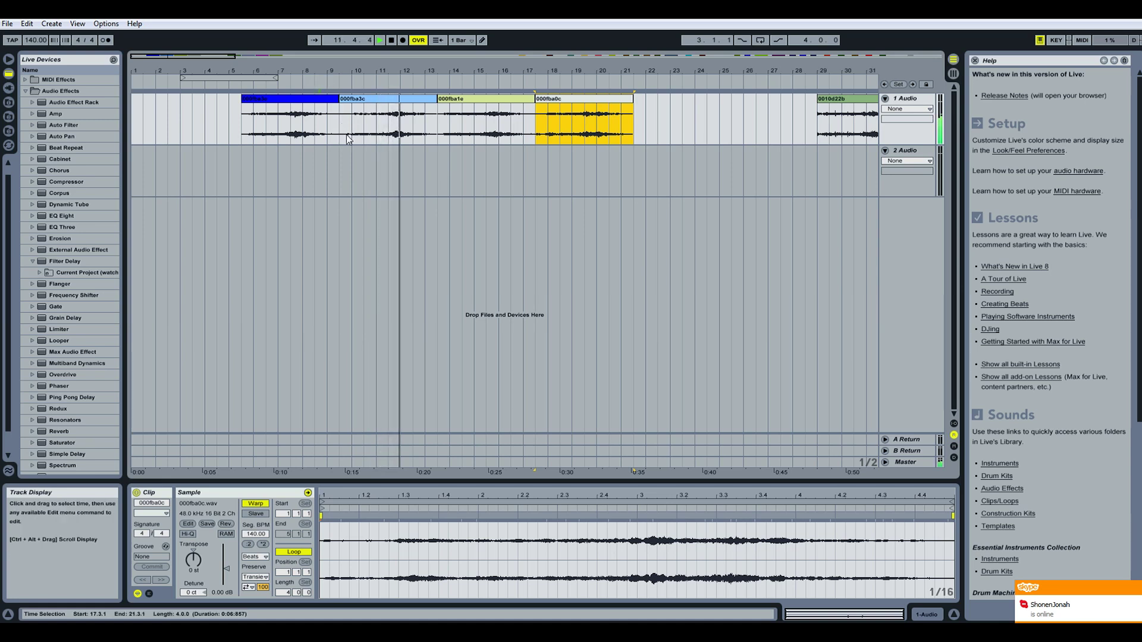
left_click(349, 122)
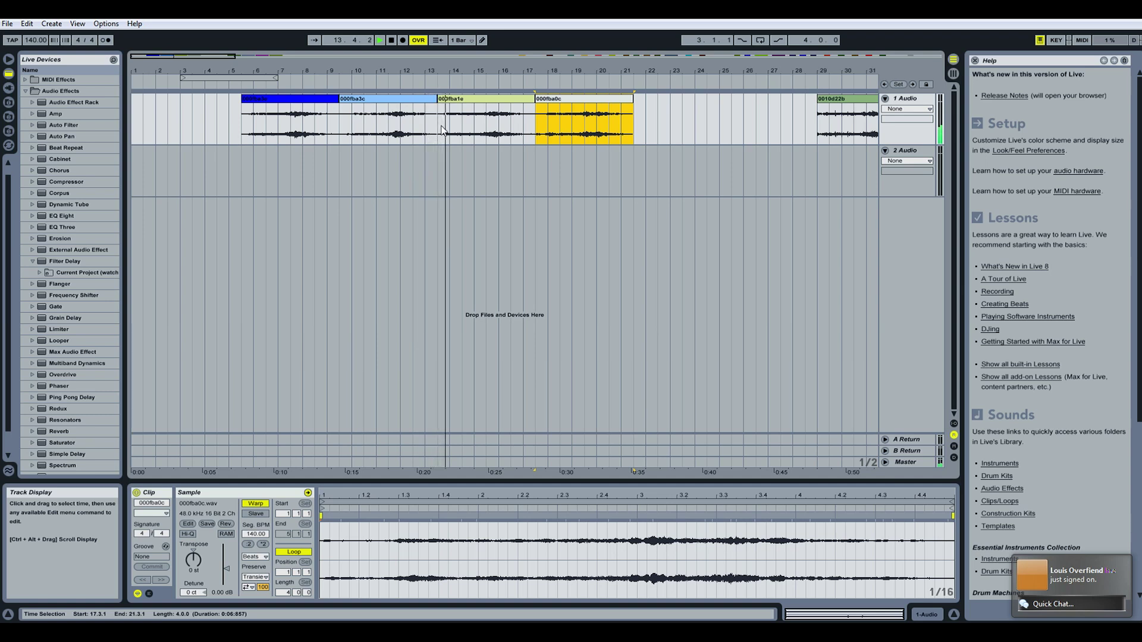
left_click(392, 40)
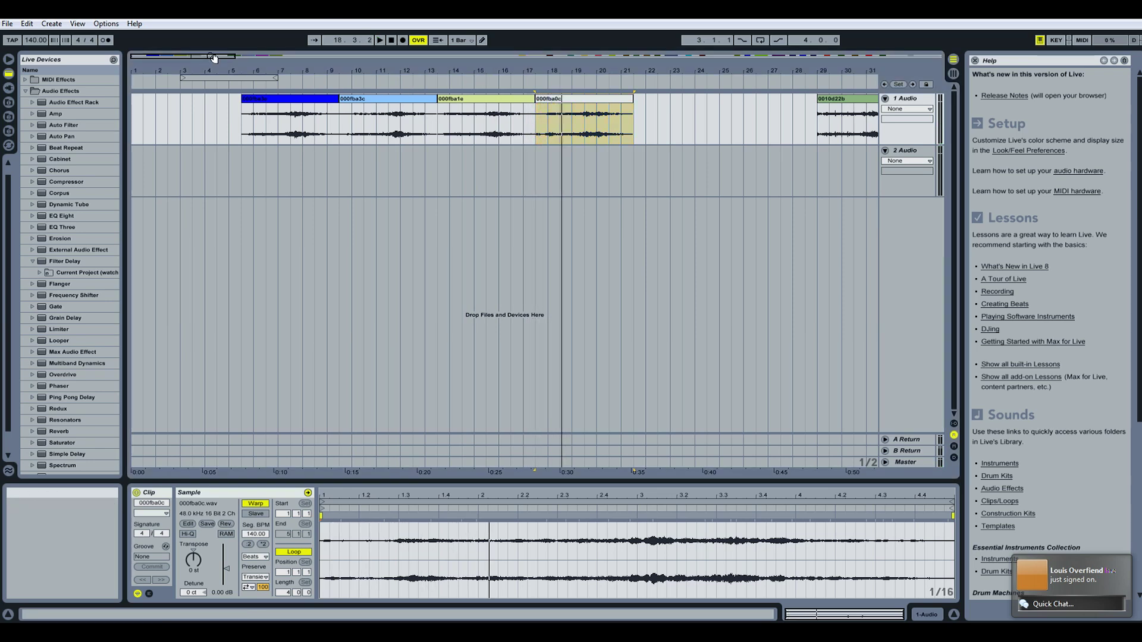
Step: Move the louder clips 000fba04, 000fba02 and 000fba18 directly behind the pair at bar 93, at bars 97, 99 and 101
left_click_drag(214, 60, 214, 20)
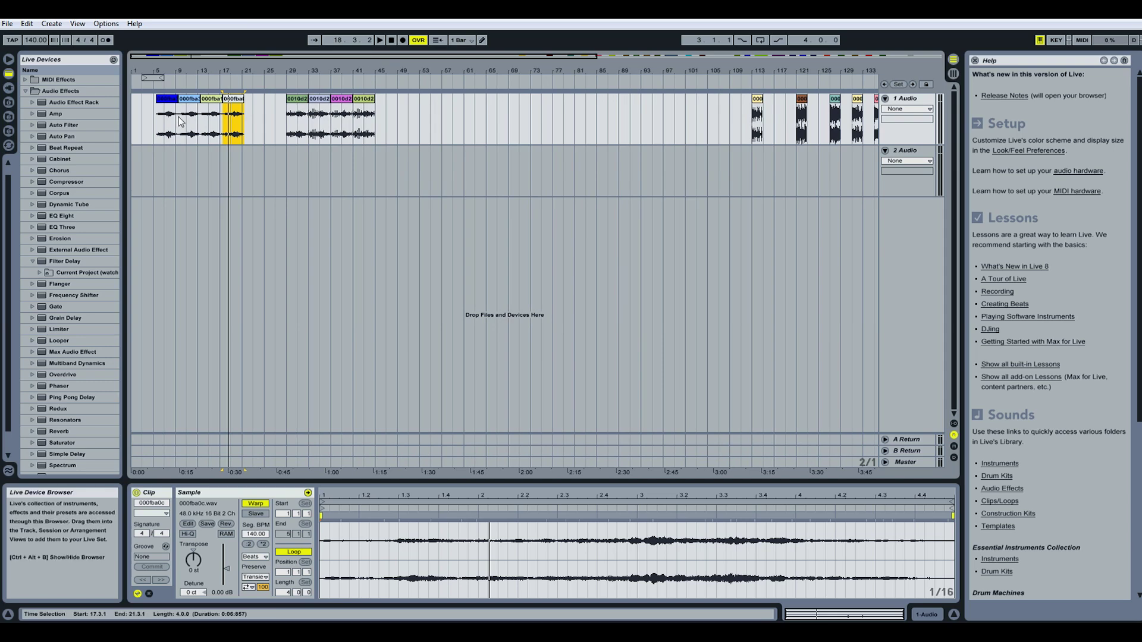
left_click_drag(426, 56, 431, 72)
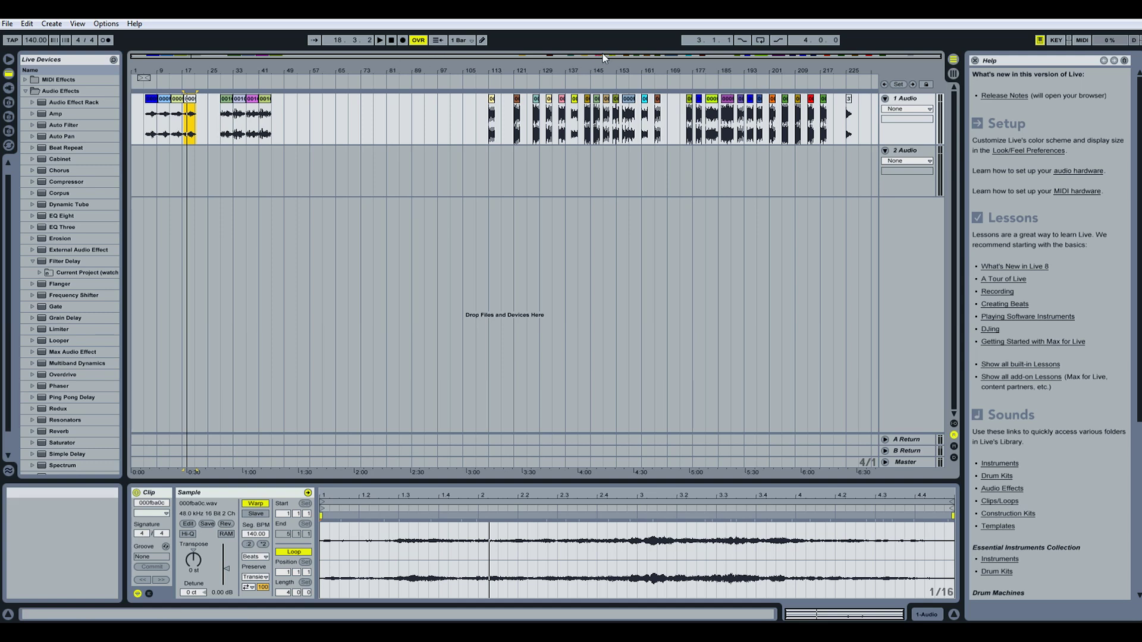
left_click_drag(610, 58, 646, 55)
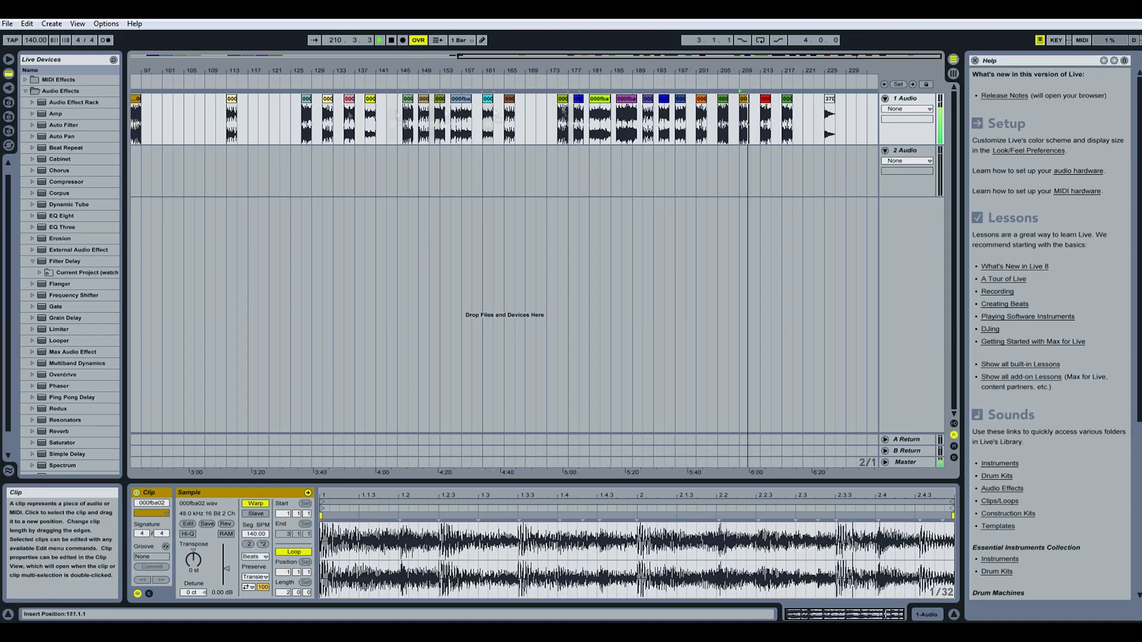
left_click(765, 101)
left_click_drag(744, 99, 156, 101)
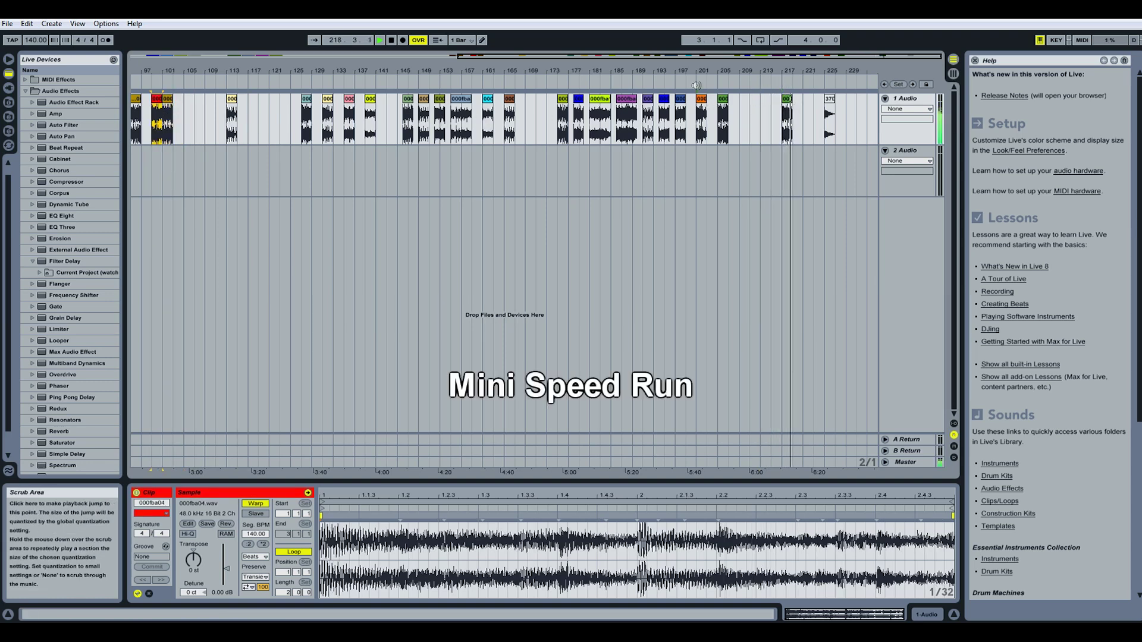
left_click_drag(786, 99, 187, 99)
Step: Play the joined loud clips from bar 93 and stop playback
left_click_drag(619, 57, 493, 100)
mouse_move(534, 98)
left_mouse_down()
mouse_move(515, 99)
mouse_move(534, 98)
left_mouse_up()
left_click(448, 83)
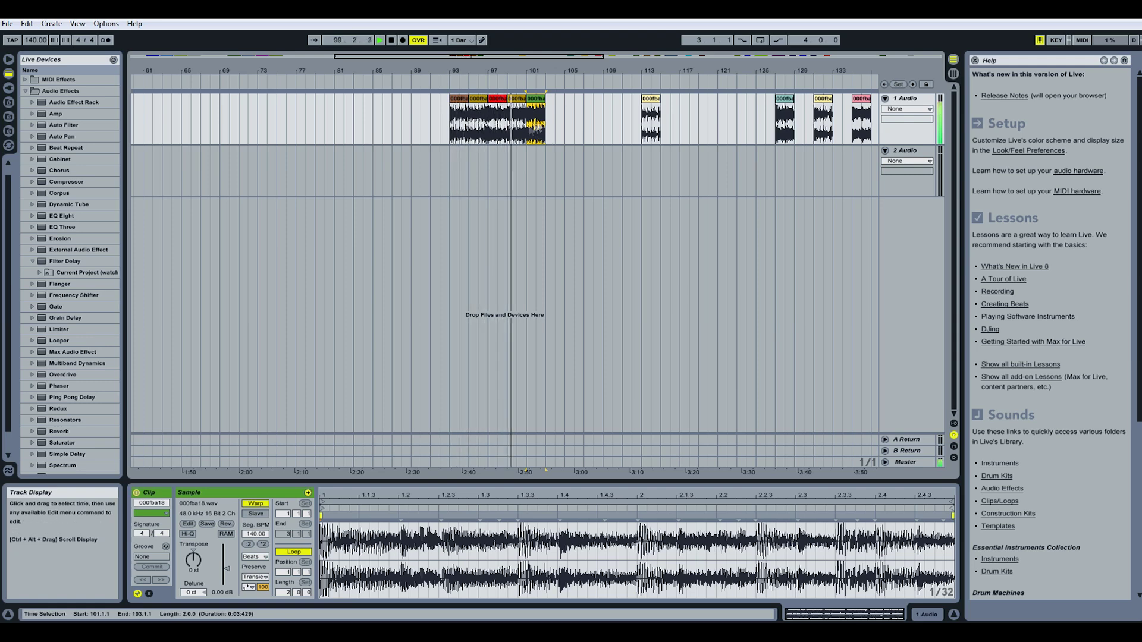
left_click(391, 40)
Step: Audition the remaining unplaced loud clips one by one to find another part that fits the sequence
left_click_drag(452, 55, 546, 56)
left_click(764, 82)
left_click(733, 82)
left_click(710, 81)
left_click(686, 82)
left_click(564, 82)
left_click(584, 82)
left_click(545, 82)
left_click(523, 82)
left_click(493, 82)
left_click(468, 83)
Step: Insert the 000fba2e clip between 000fba02 and 000fba18 in the loud sequence, with 000fba18 starting at bar 103
left_click_drag(645, 56, 559, 56)
left_click(522, 83)
left_click_drag(524, 99, 352, 98)
left_click_drag(319, 98, 366, 98)
mouse_move(352, 98)
left_mouse_down()
mouse_move(319, 98)
mouse_move(336, 98)
left_mouse_up()
Step: Play the loud sequence from bar 93 to check how 000fba2e fits between its neighbours
left_click(582, 82)
left_click(614, 82)
left_click(246, 82)
left_click_drag(250, 70, 388, 170)
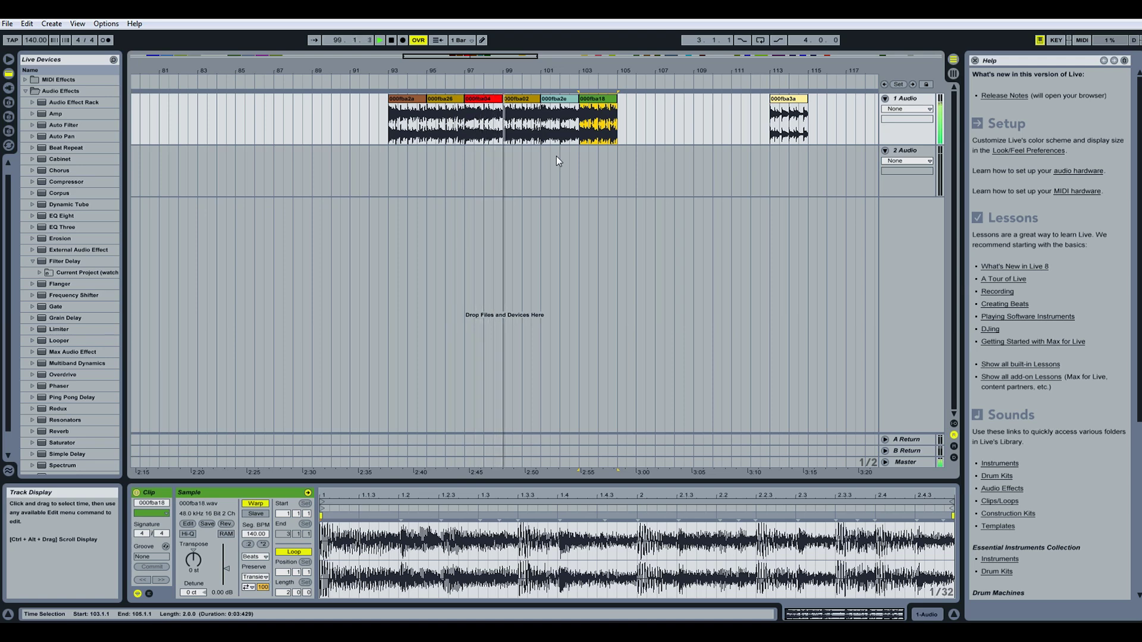